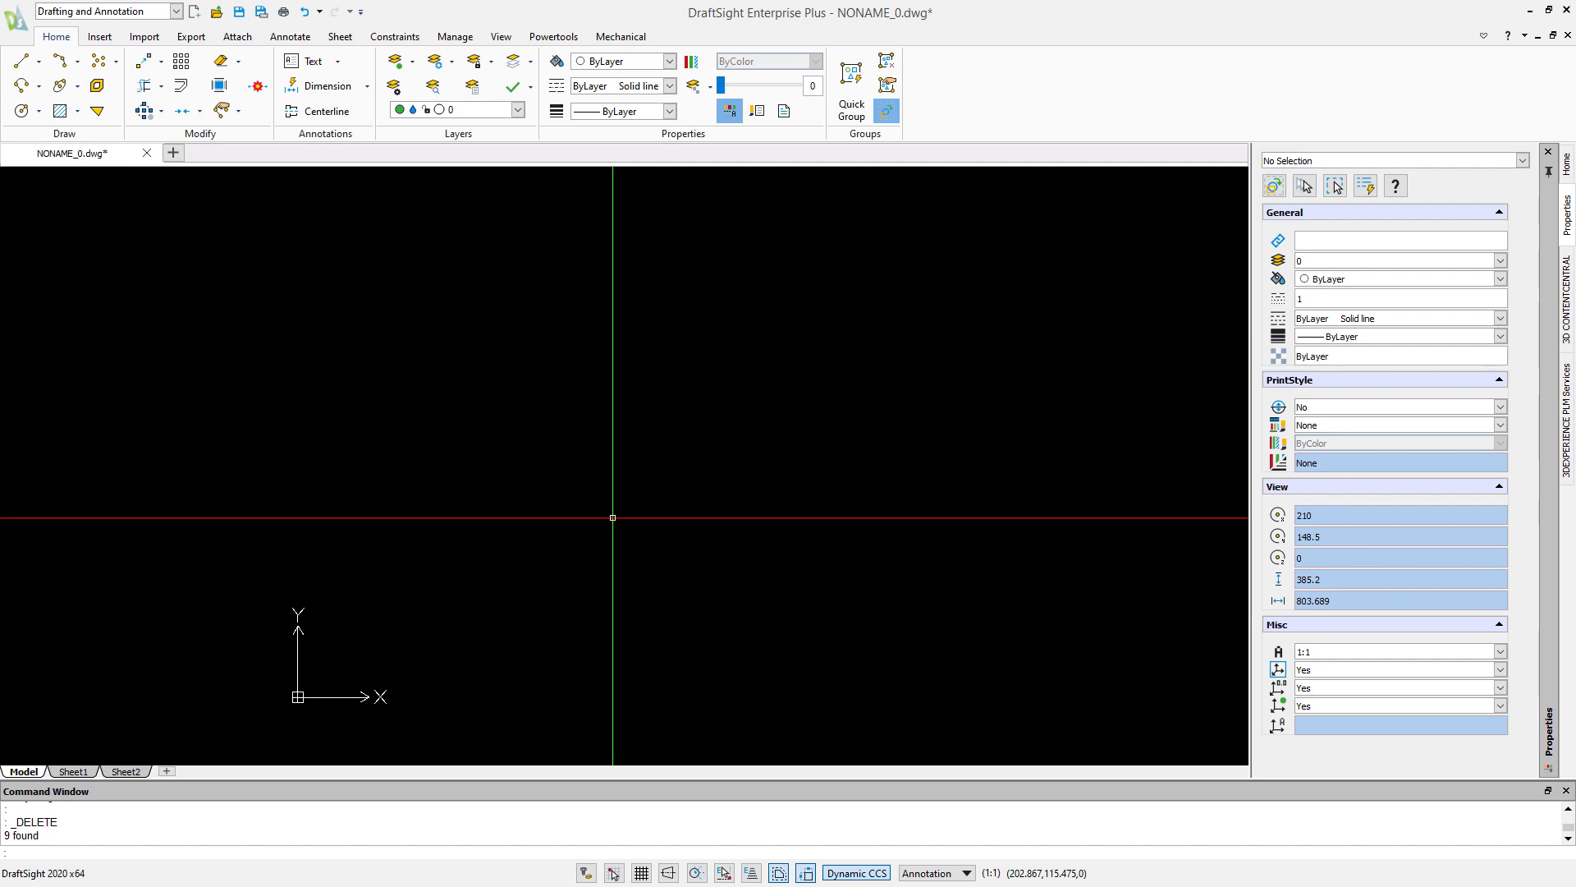
Start a line at 0,0 and draw its first segment 100 long at 0° with polar guides switched on
{"action": "left_click", "coordinate": [22, 66]}
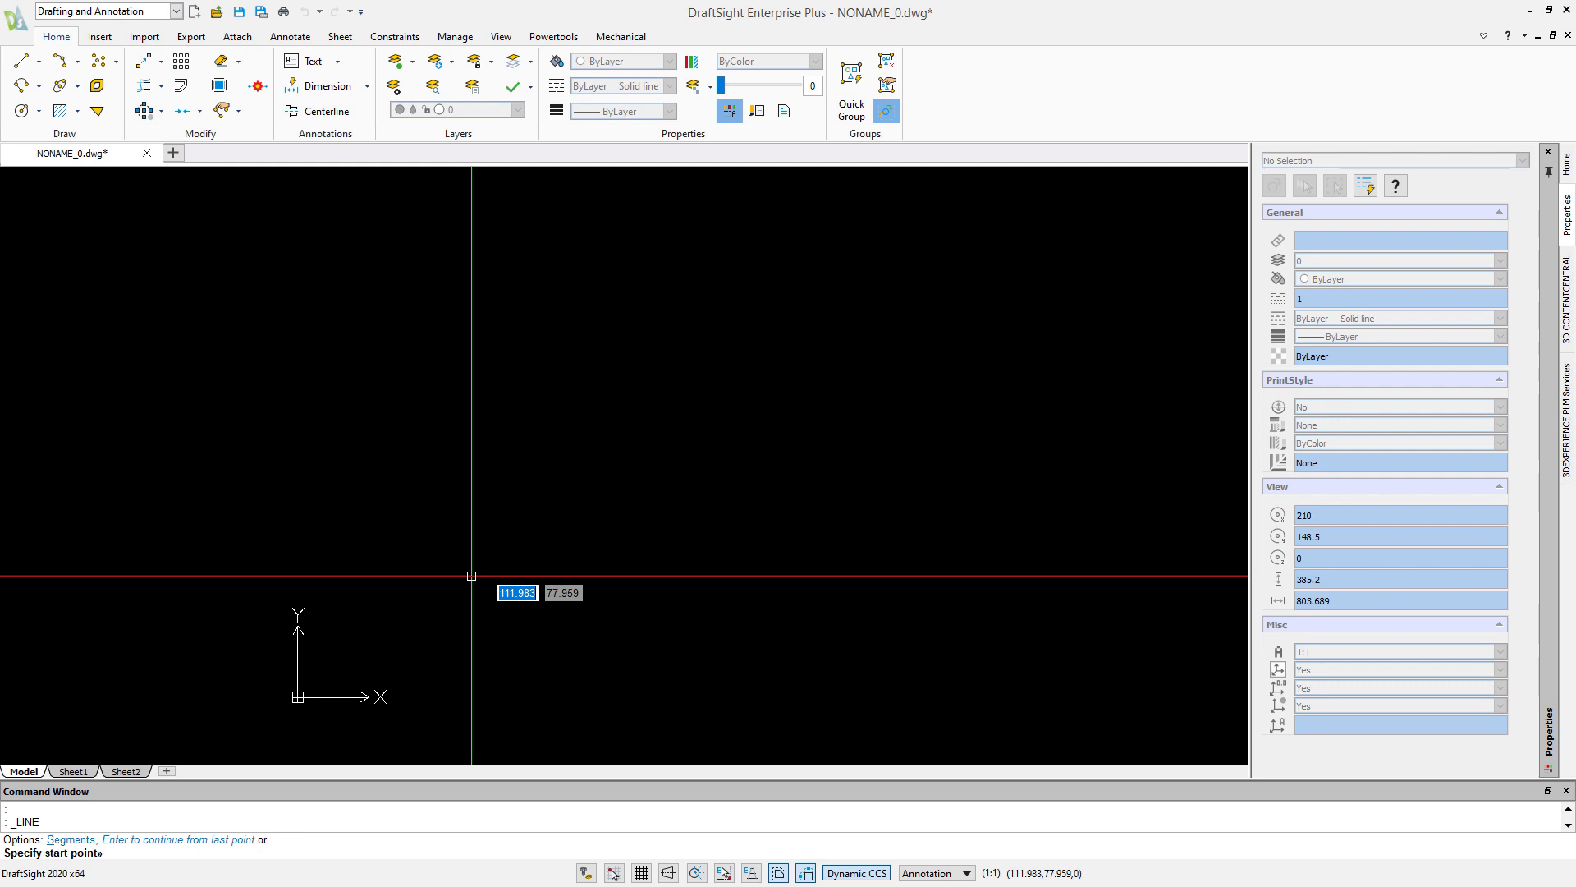
{"action": "type", "text": "0"}
{"action": "key", "text": "Tab"}
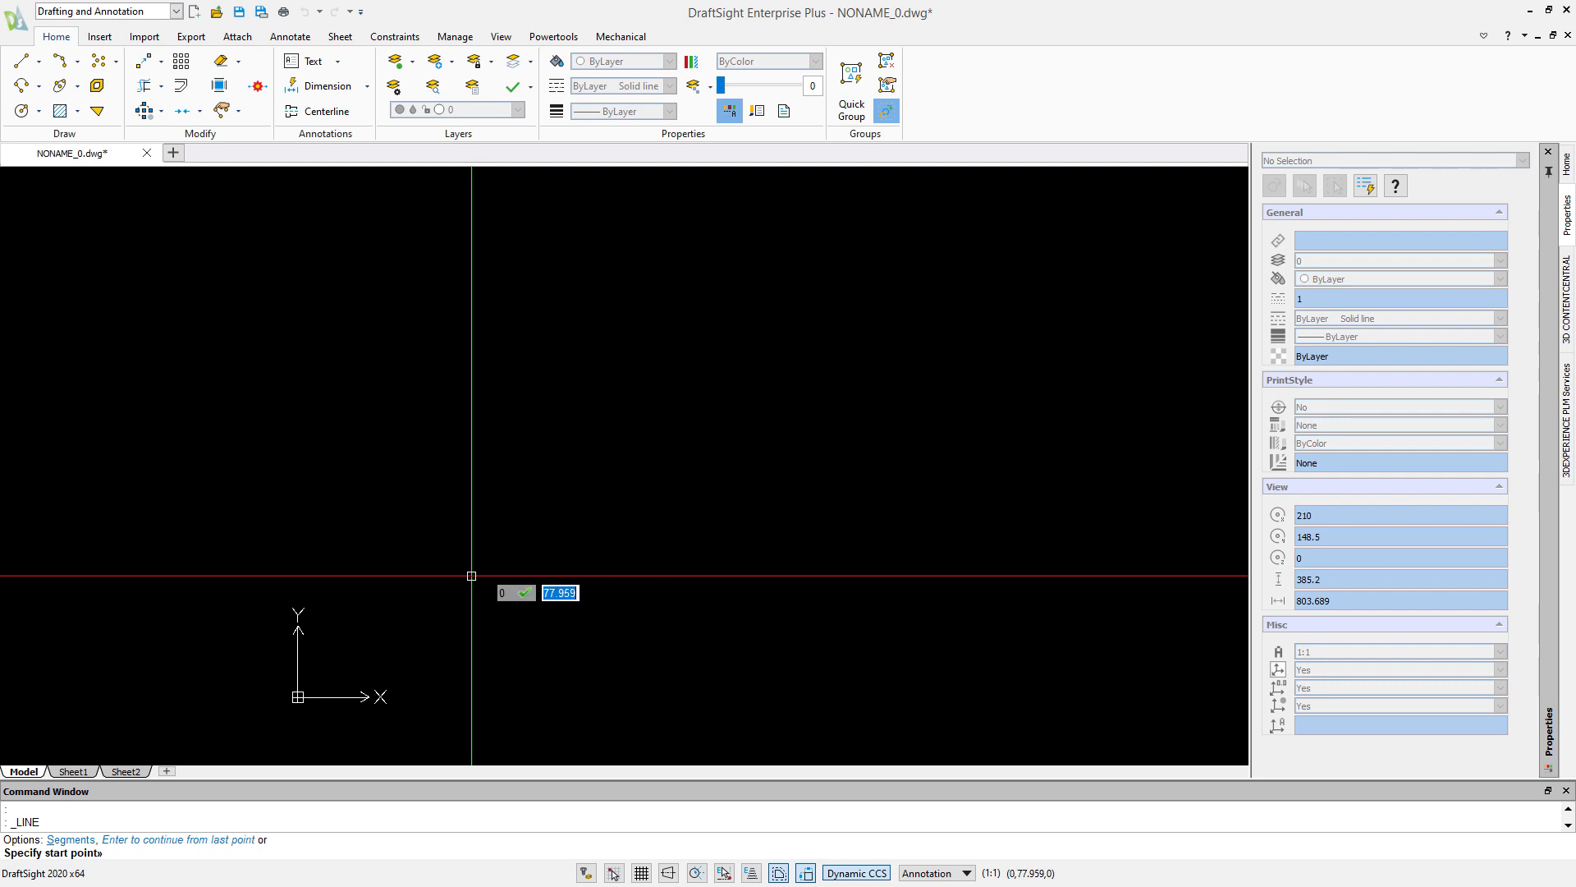
{"action": "type", "text": "0"}
{"action": "key", "text": "Return"}
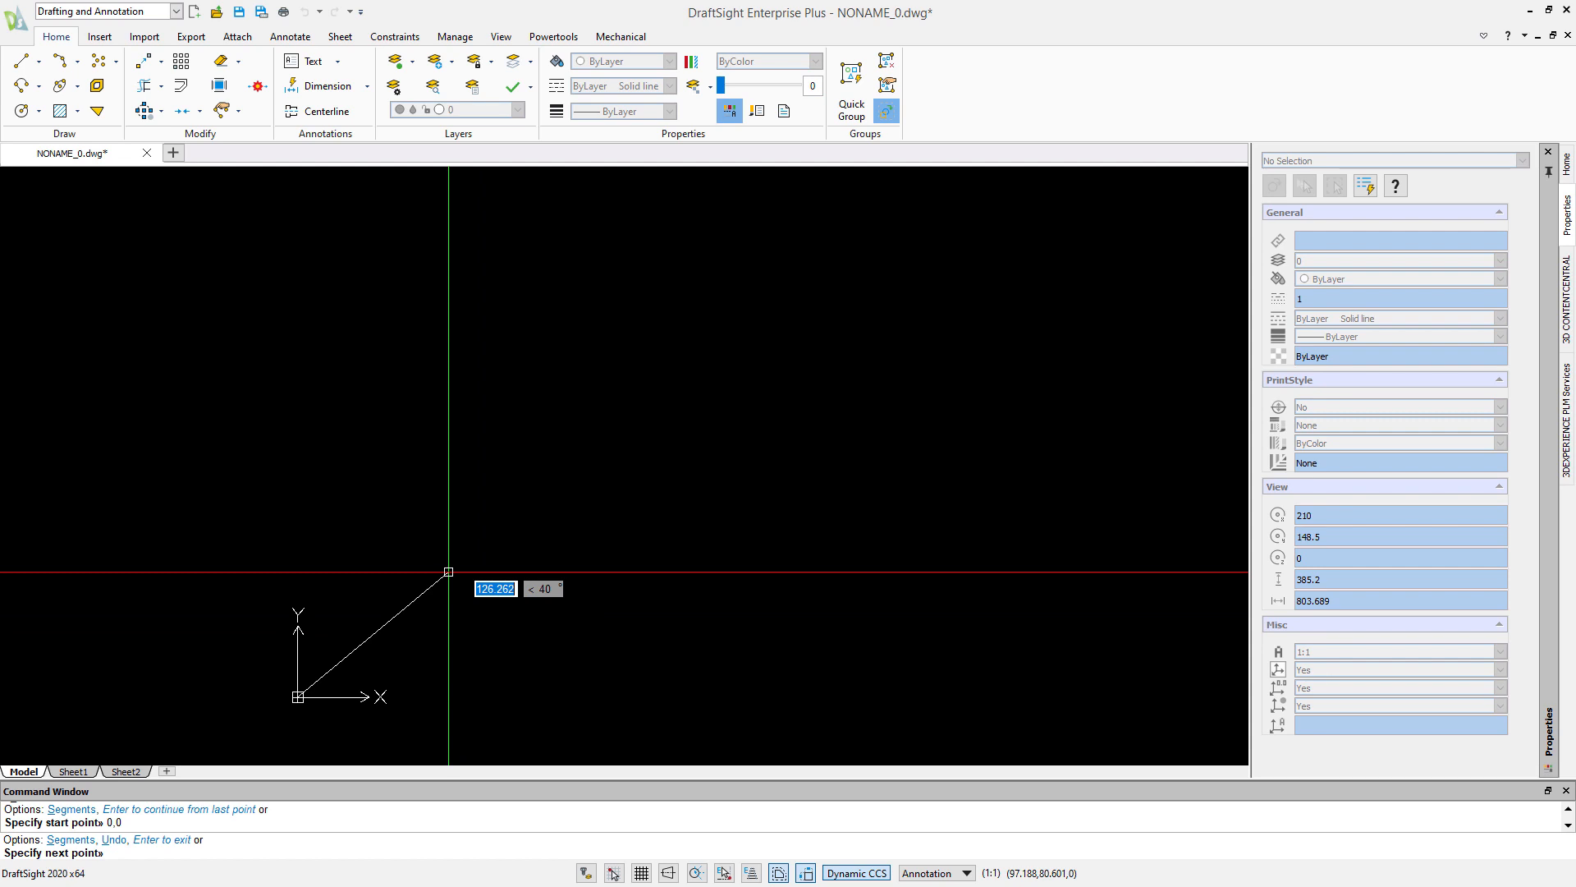
{"action": "left_click", "coordinate": [669, 874]}
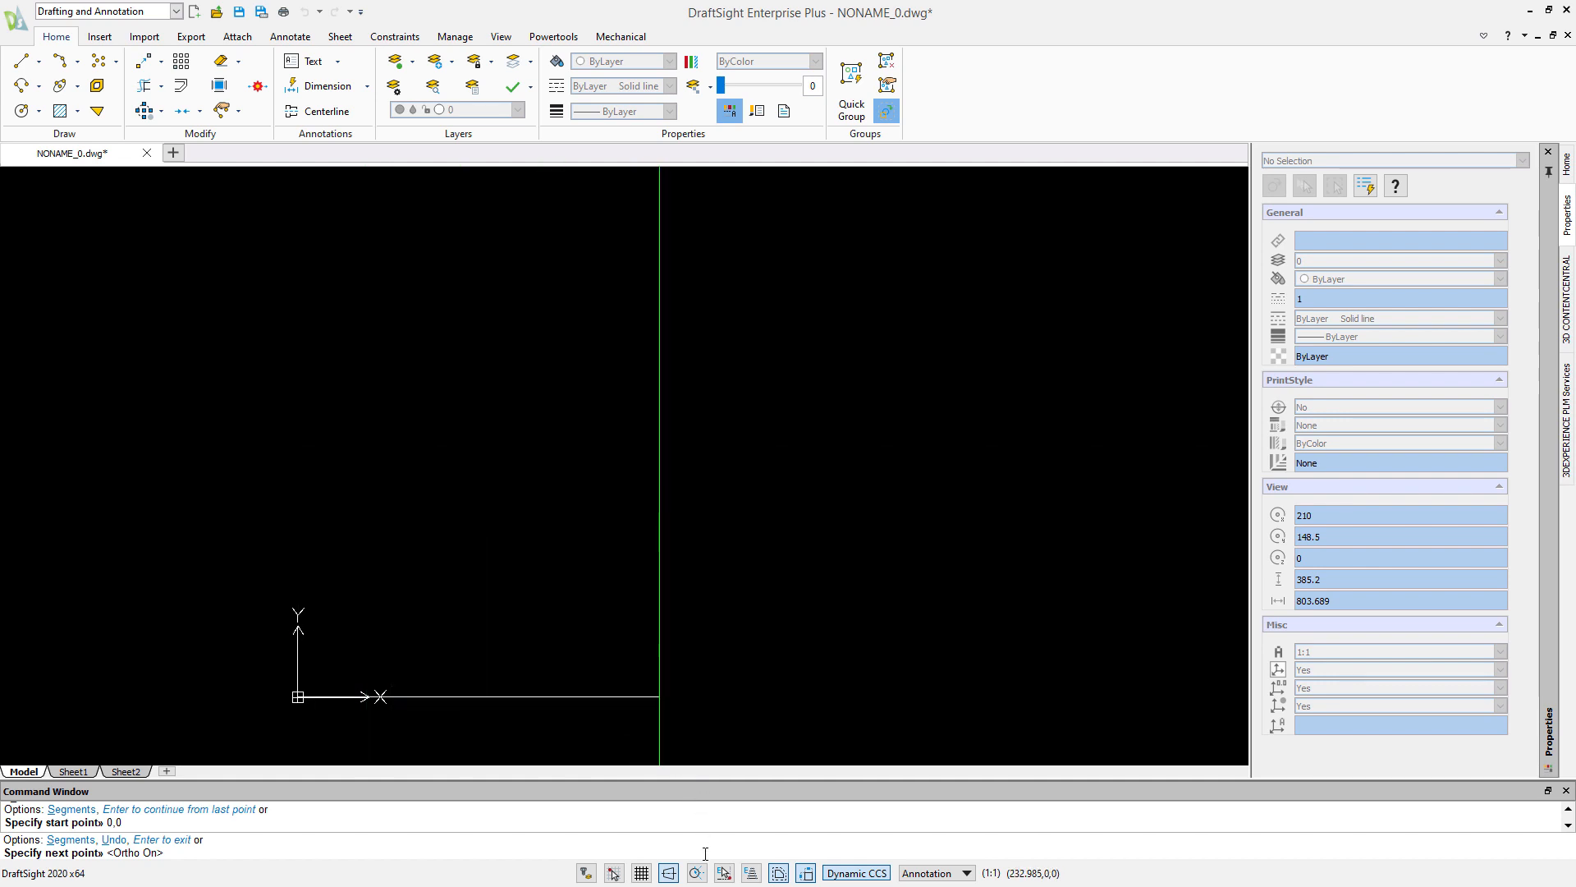
{"action": "left_click", "coordinate": [696, 873]}
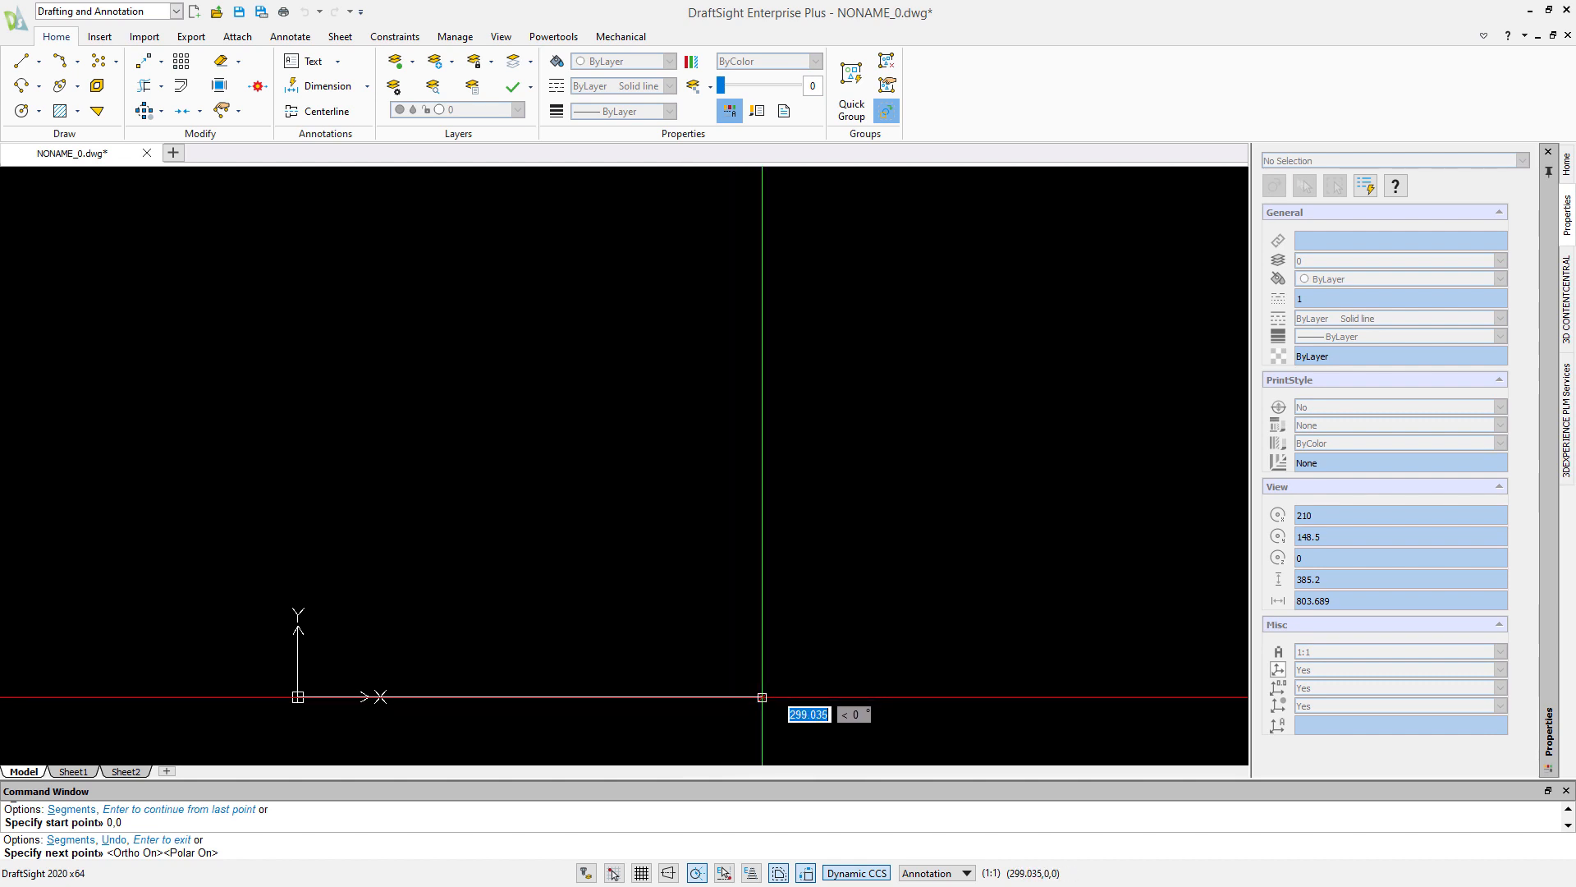
{"action": "type", "text": "100"}
{"action": "key", "text": "Return"}
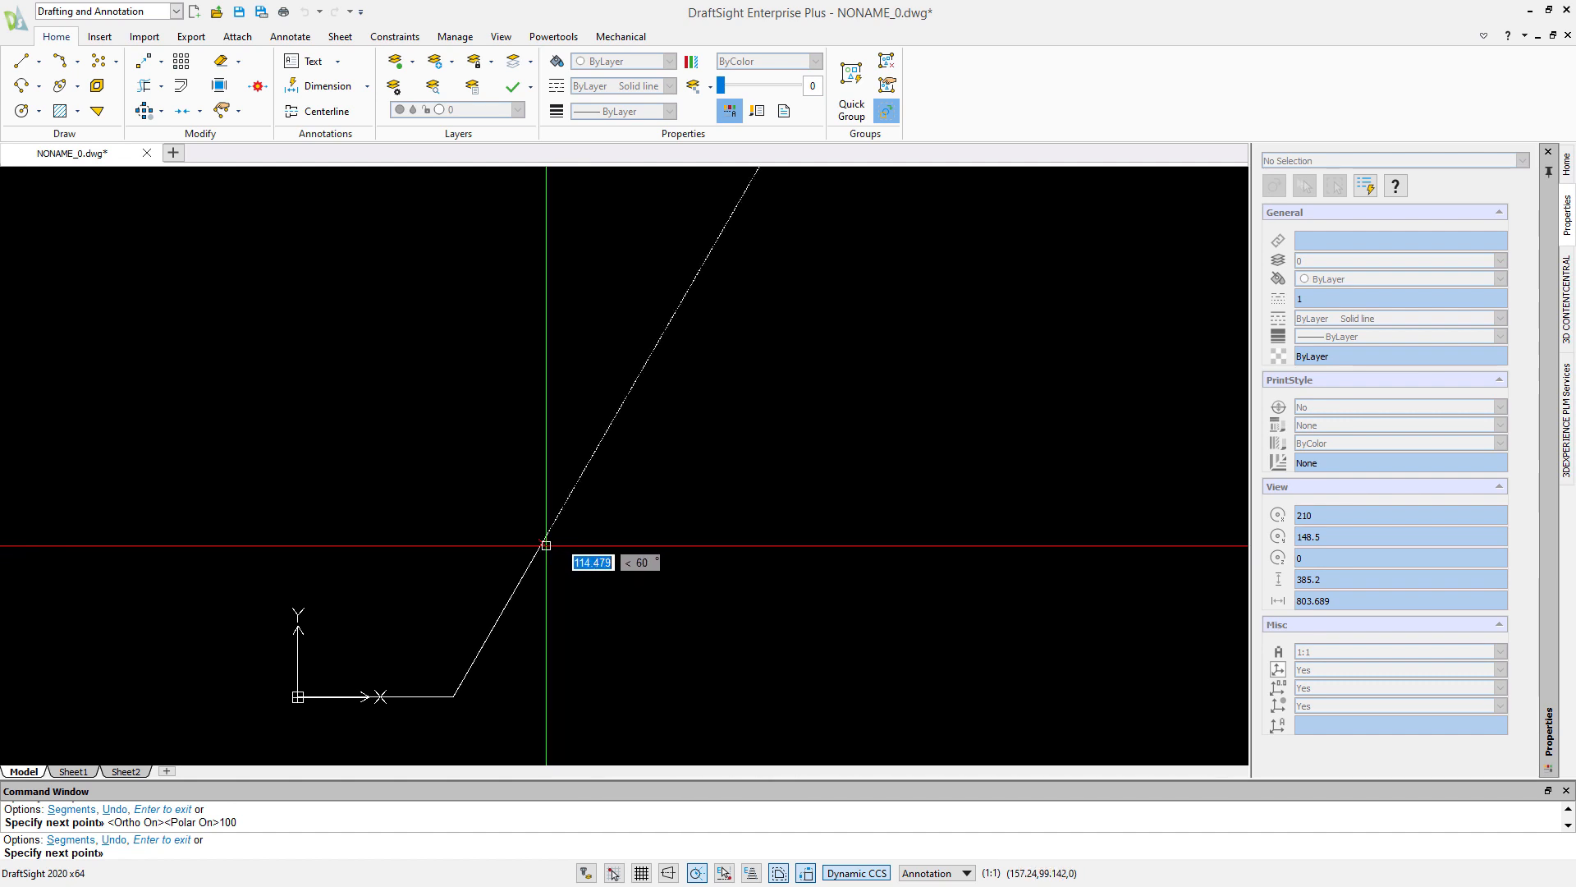
Continue the line with 100-long segments at 60°, 120°, 180° and 240°, and close it into a hexagon
{"action": "type", "text": "100"}
{"action": "key", "text": "Return"}
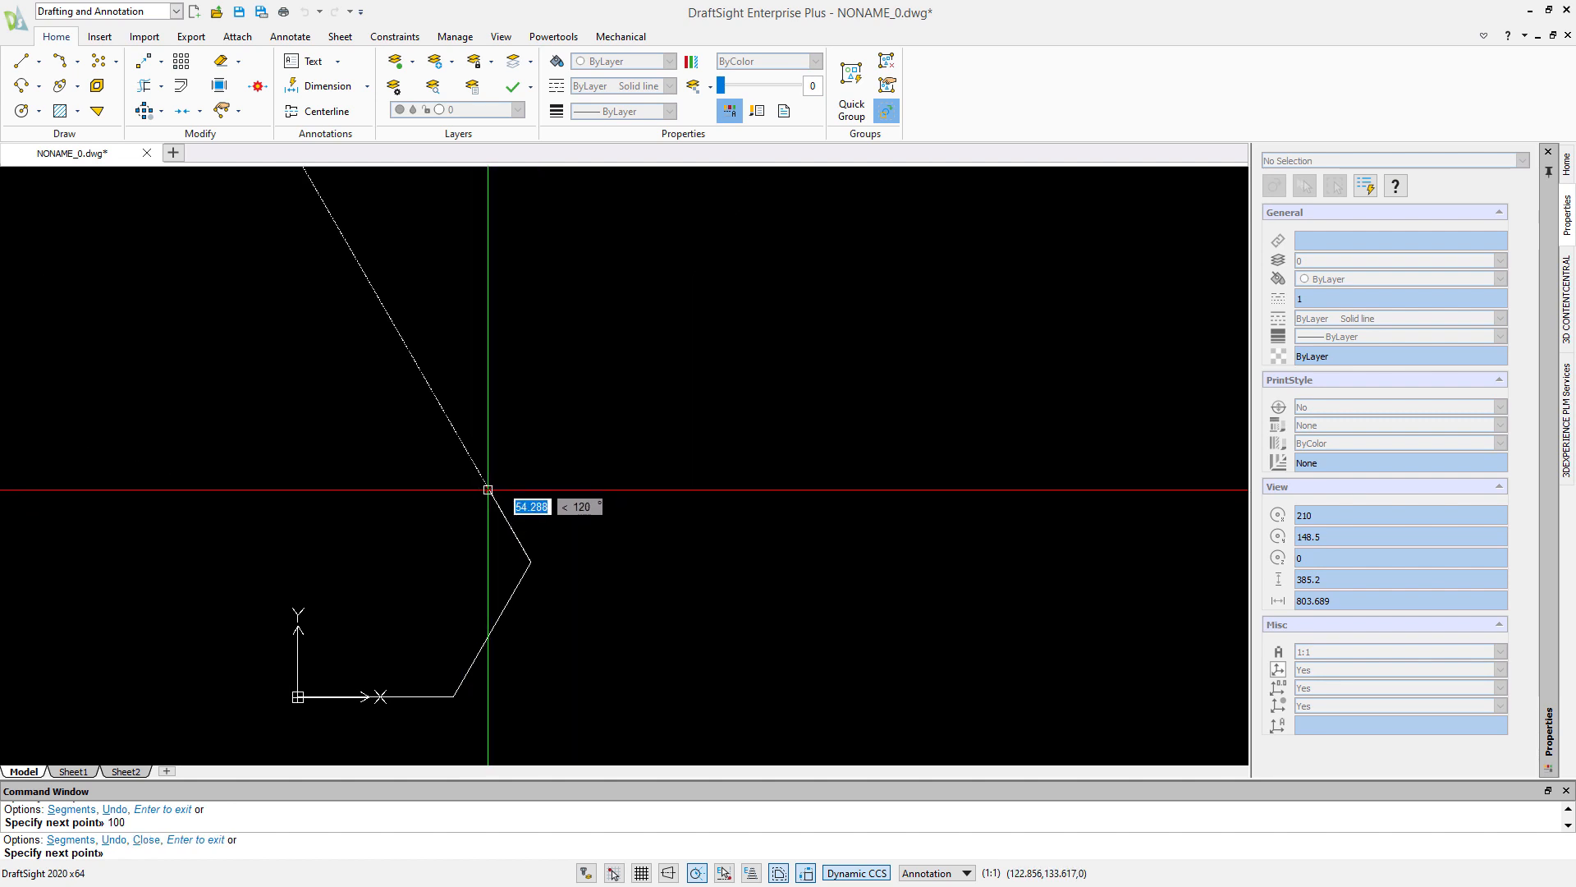
{"action": "type", "text": "100"}
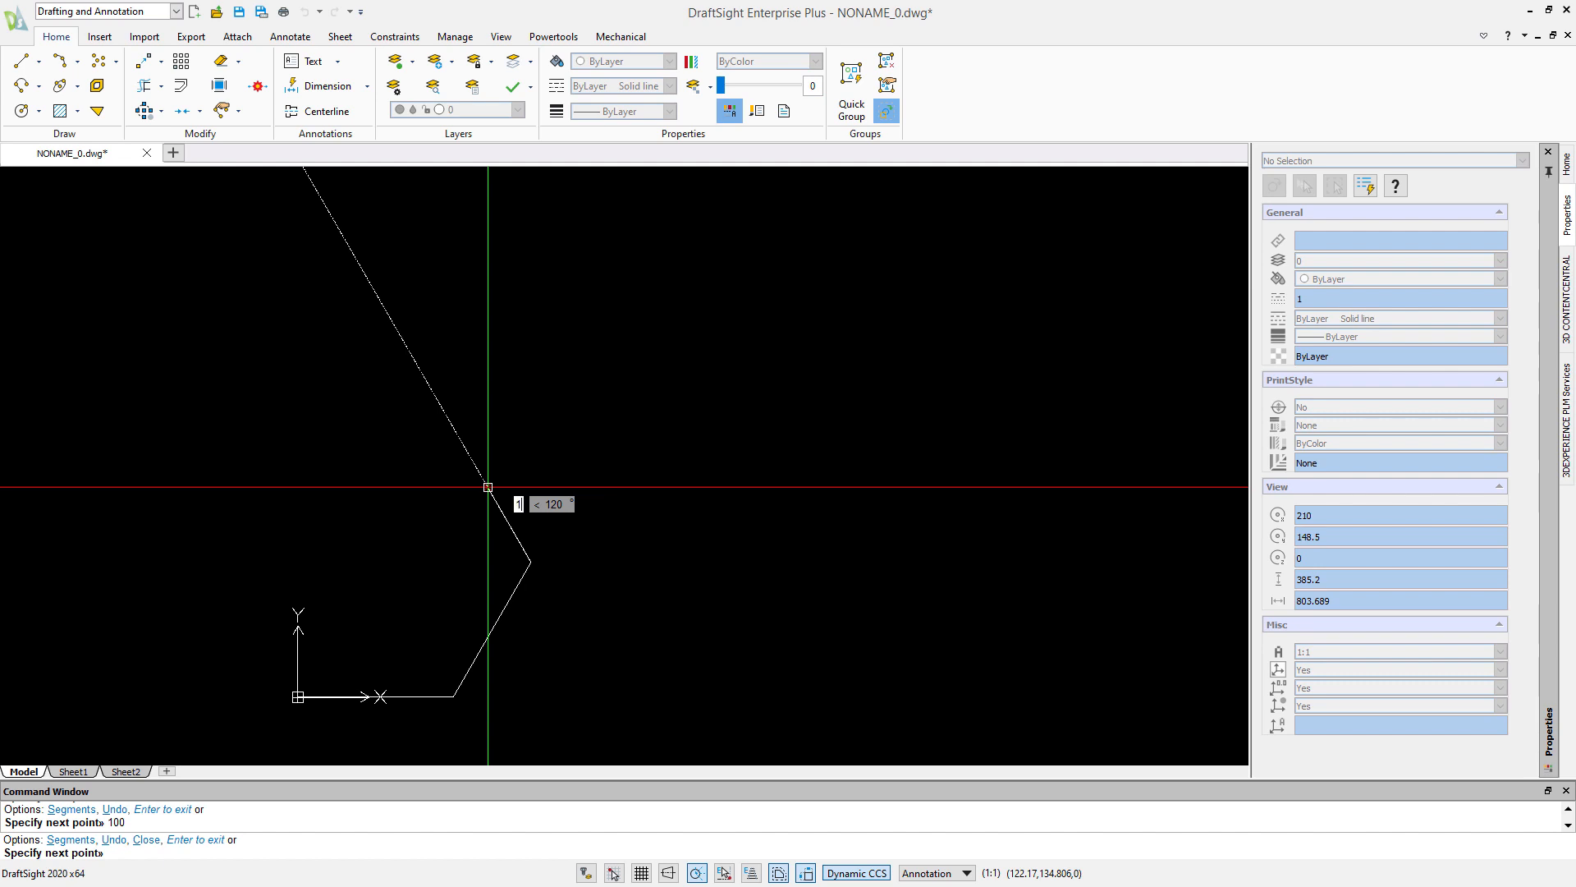
{"action": "key", "text": "Return"}
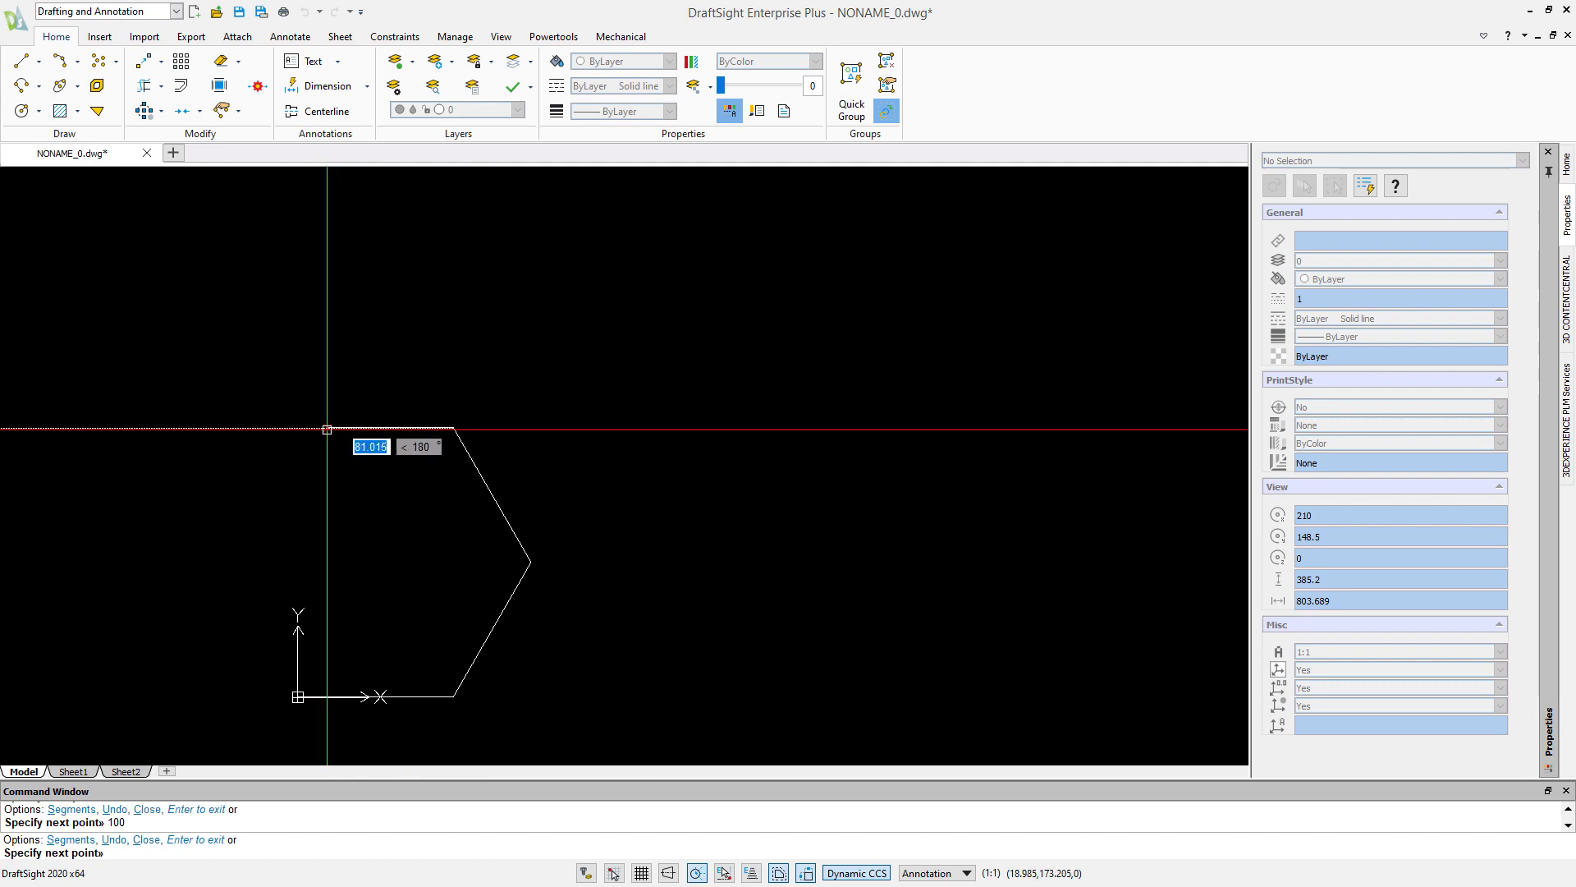
{"action": "type", "text": "100"}
{"action": "key", "text": "Return"}
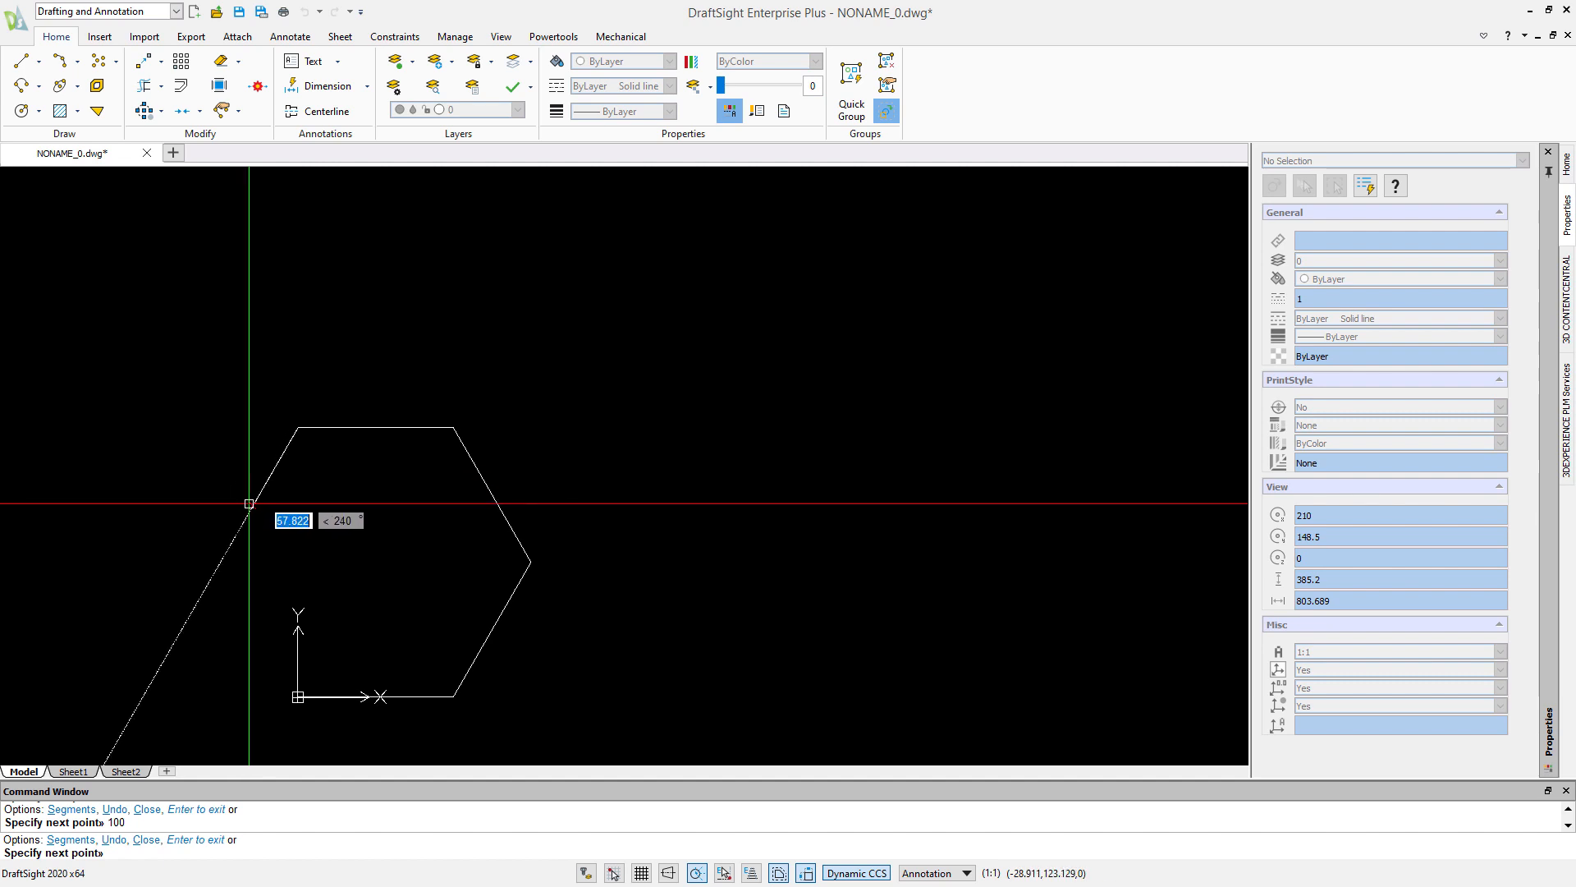
{"action": "type", "text": "100"}
{"action": "key", "text": "Return"}
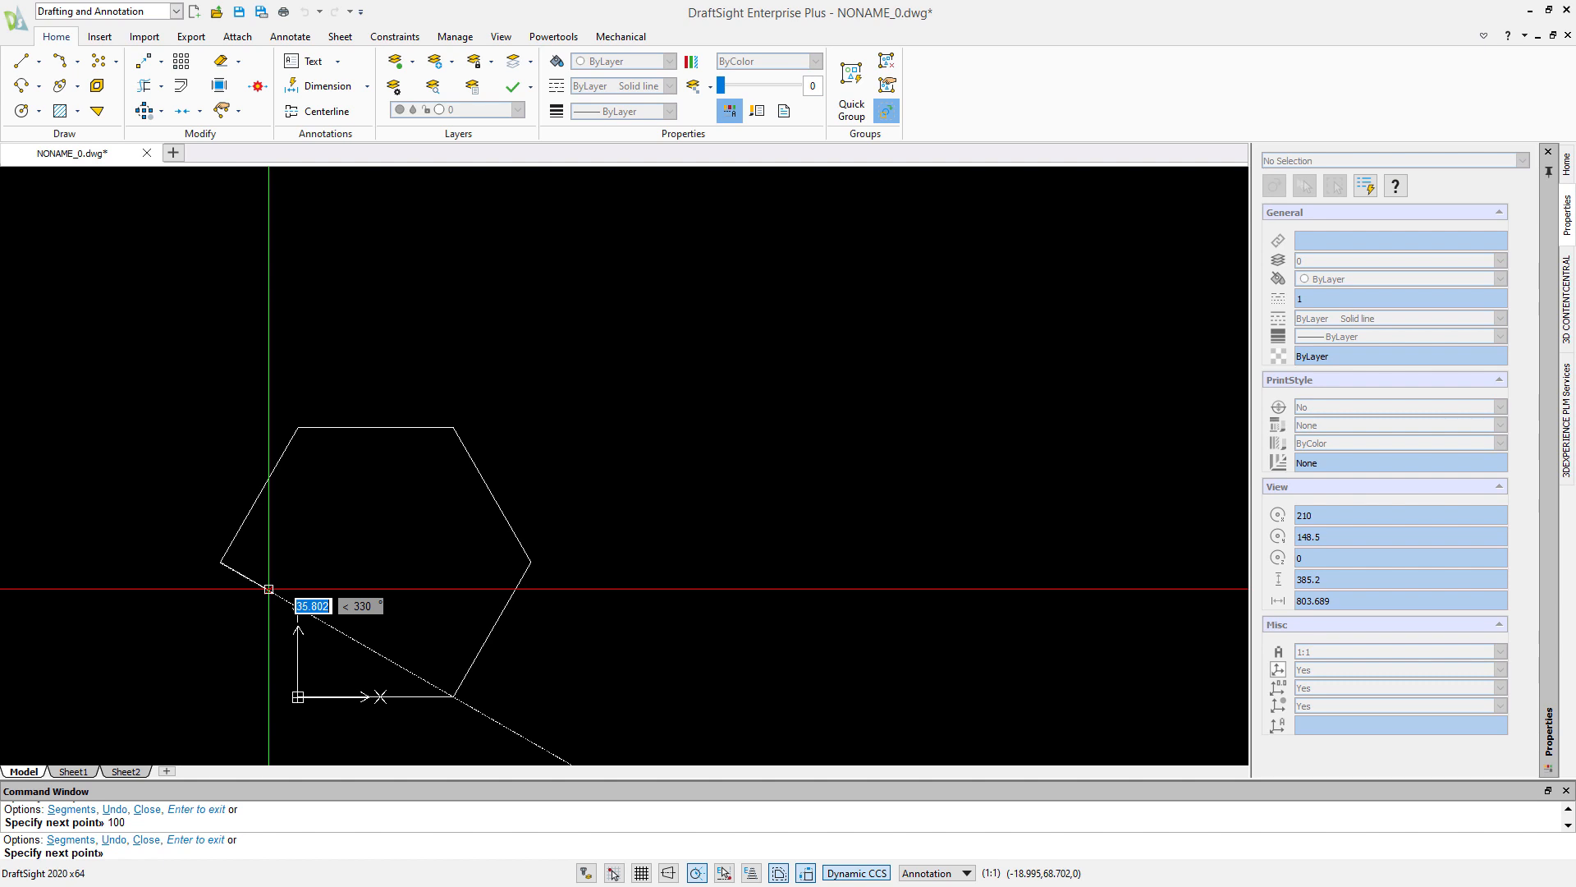
{"action": "type", "text": "c"}
{"action": "key", "text": "Return"}
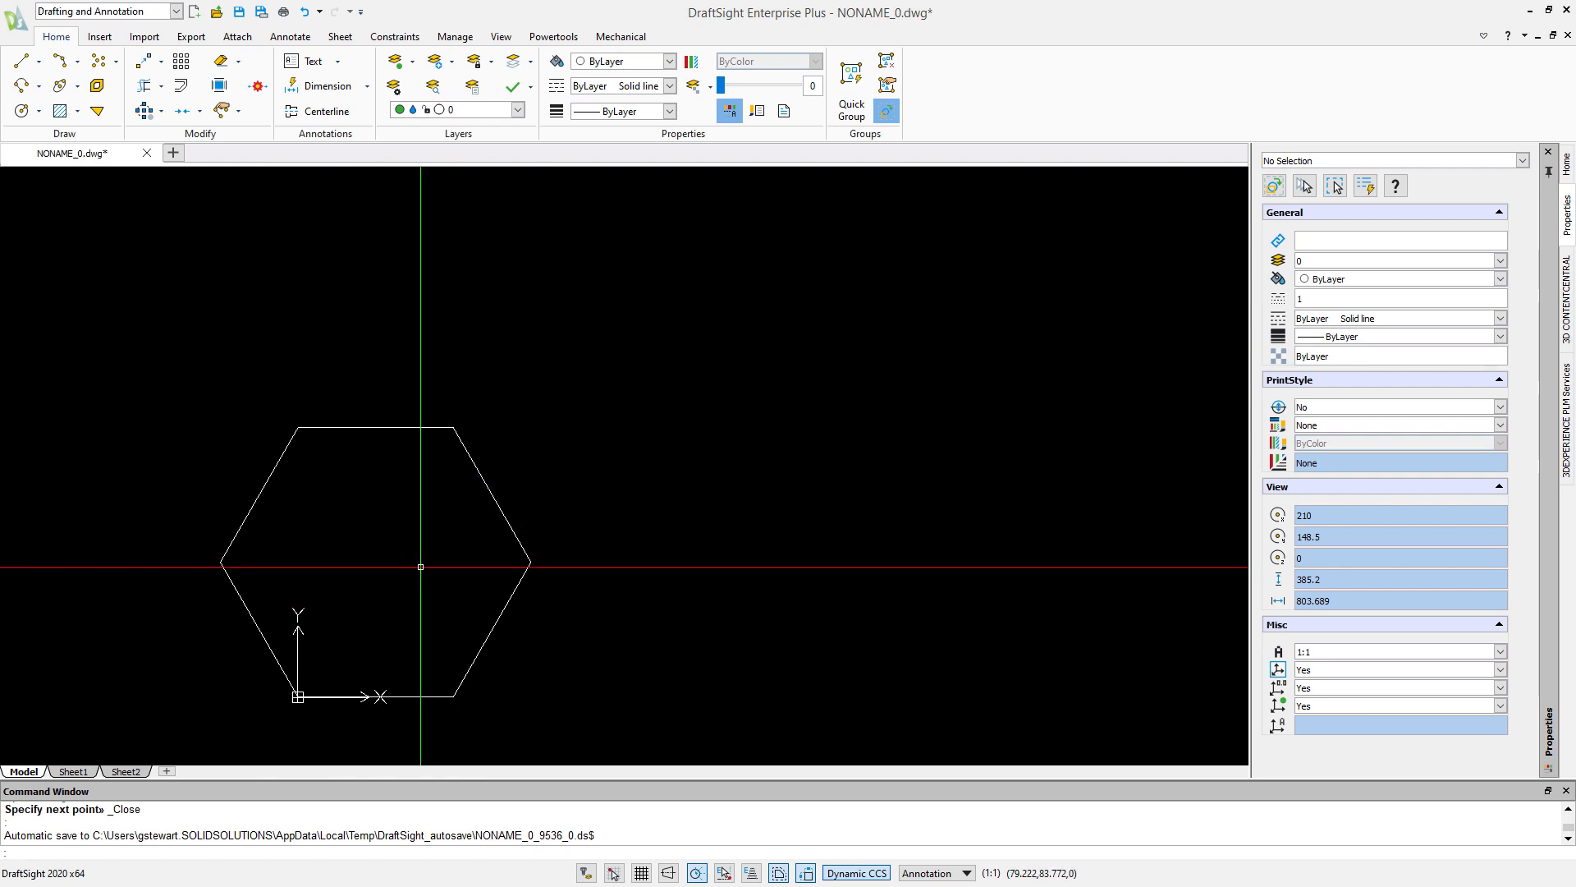
Turn on entity snaps and draw a closed line triangle joining the midpoints of the hexagon's lower-left, upper-right and top sides
{"action": "left_click", "coordinate": [726, 874]}
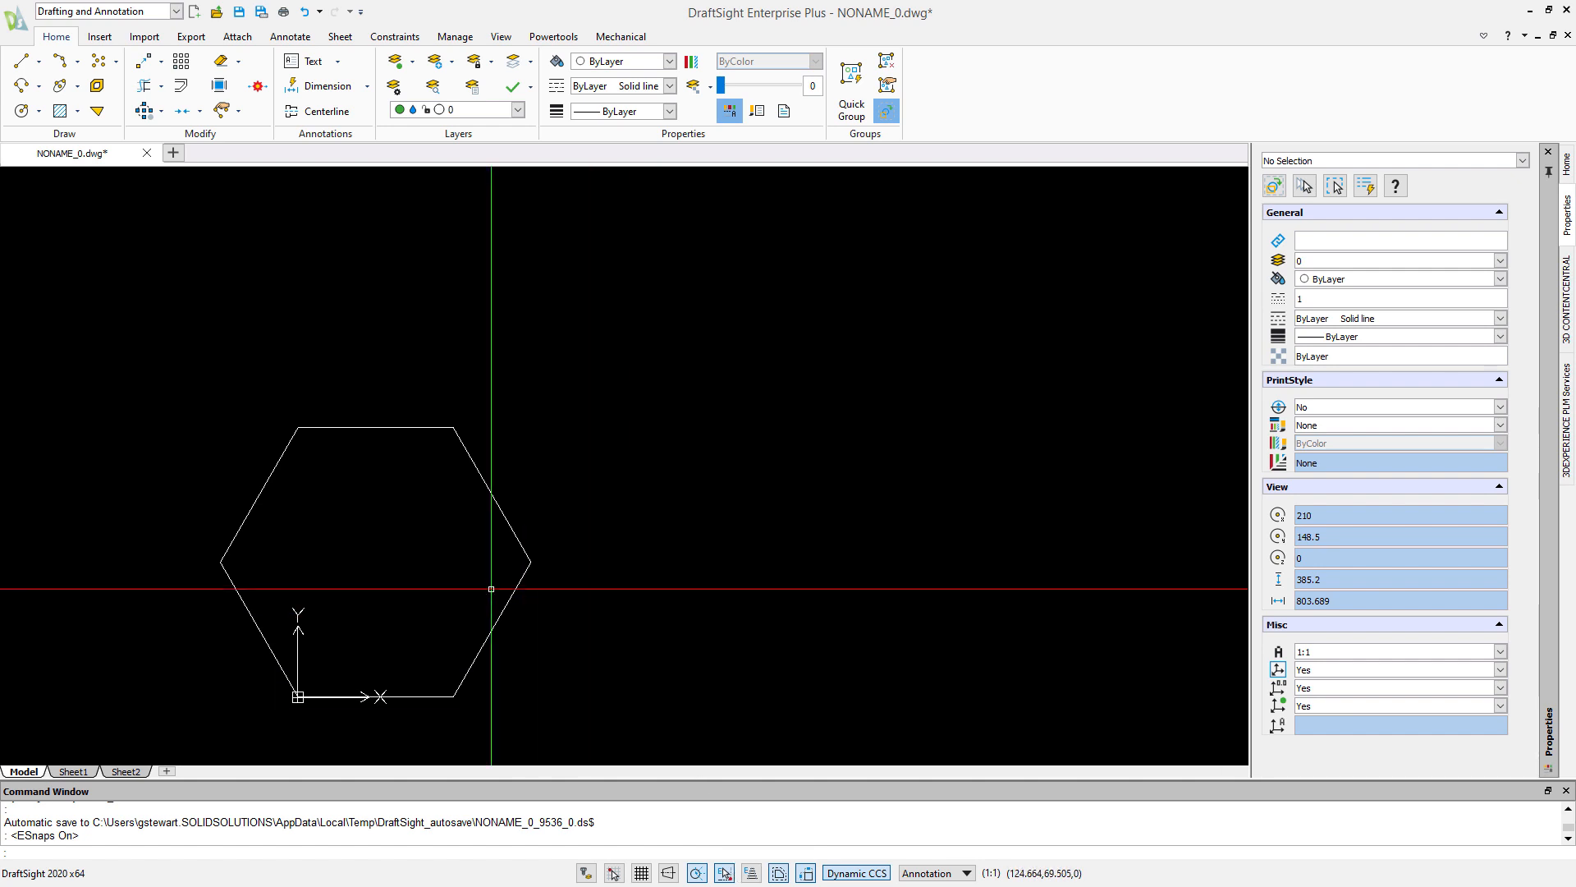
{"action": "left_click", "coordinate": [20, 65]}
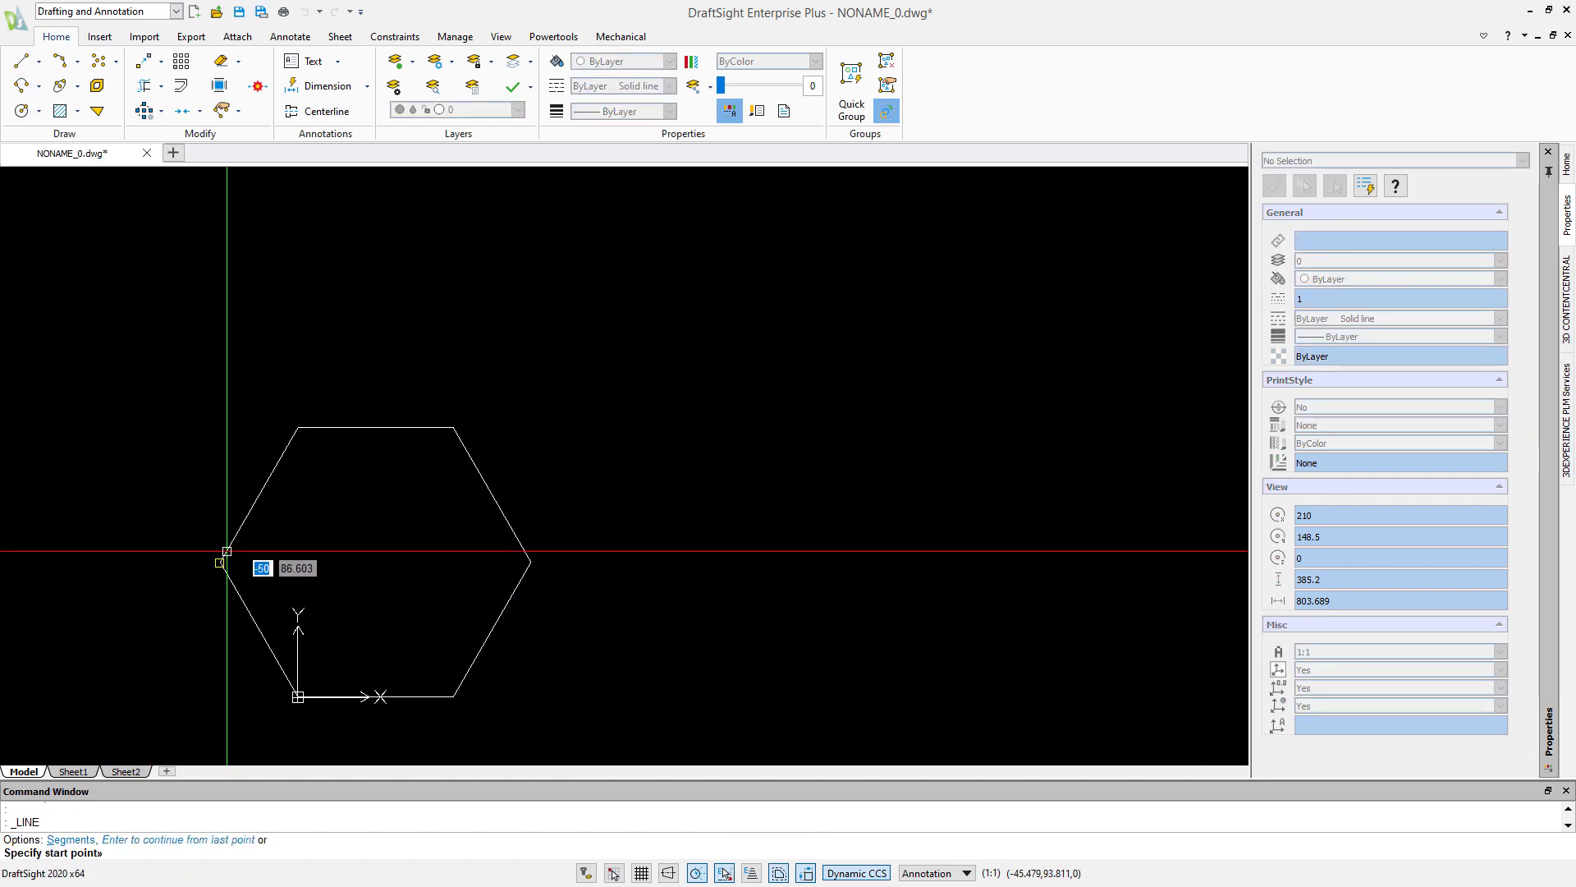
{"action": "left_click", "coordinate": [260, 629]}
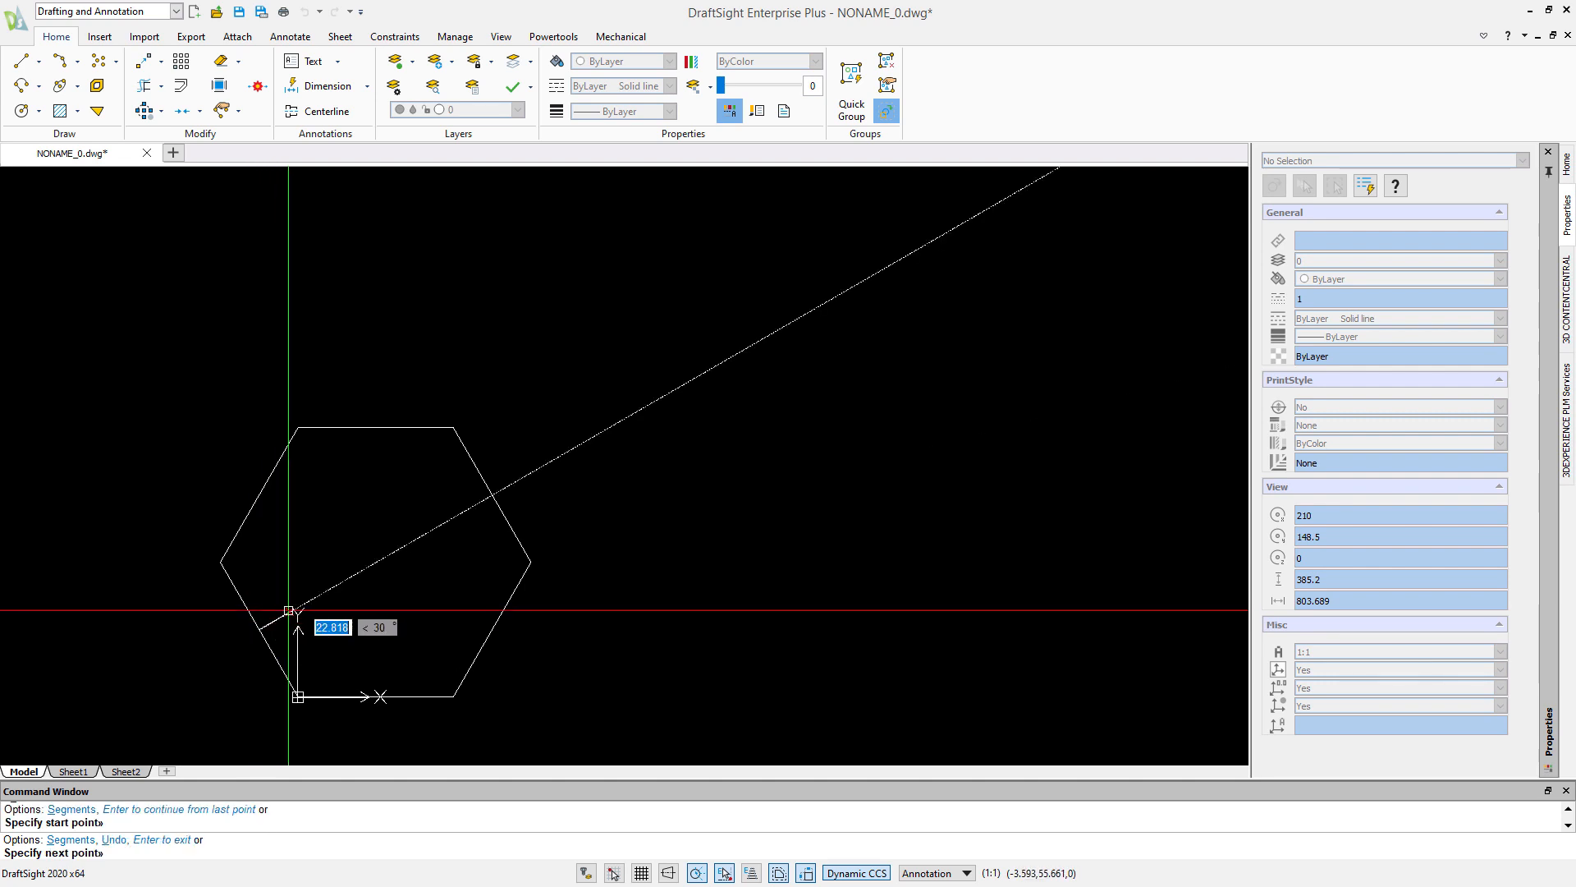
{"action": "left_click", "coordinate": [492, 495]}
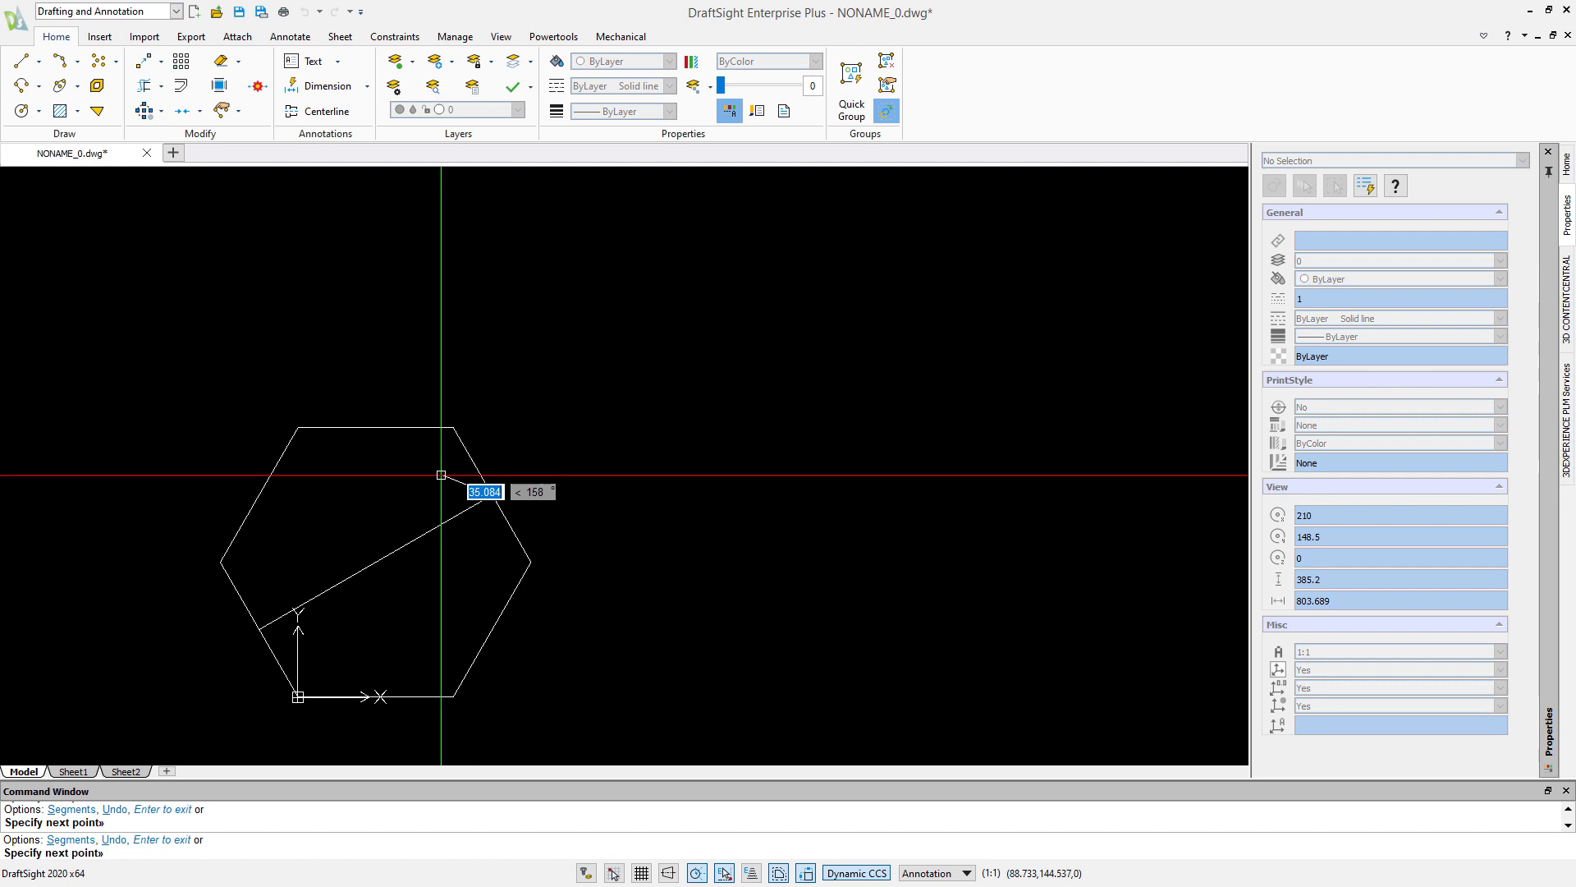
{"action": "left_click", "coordinate": [375, 427]}
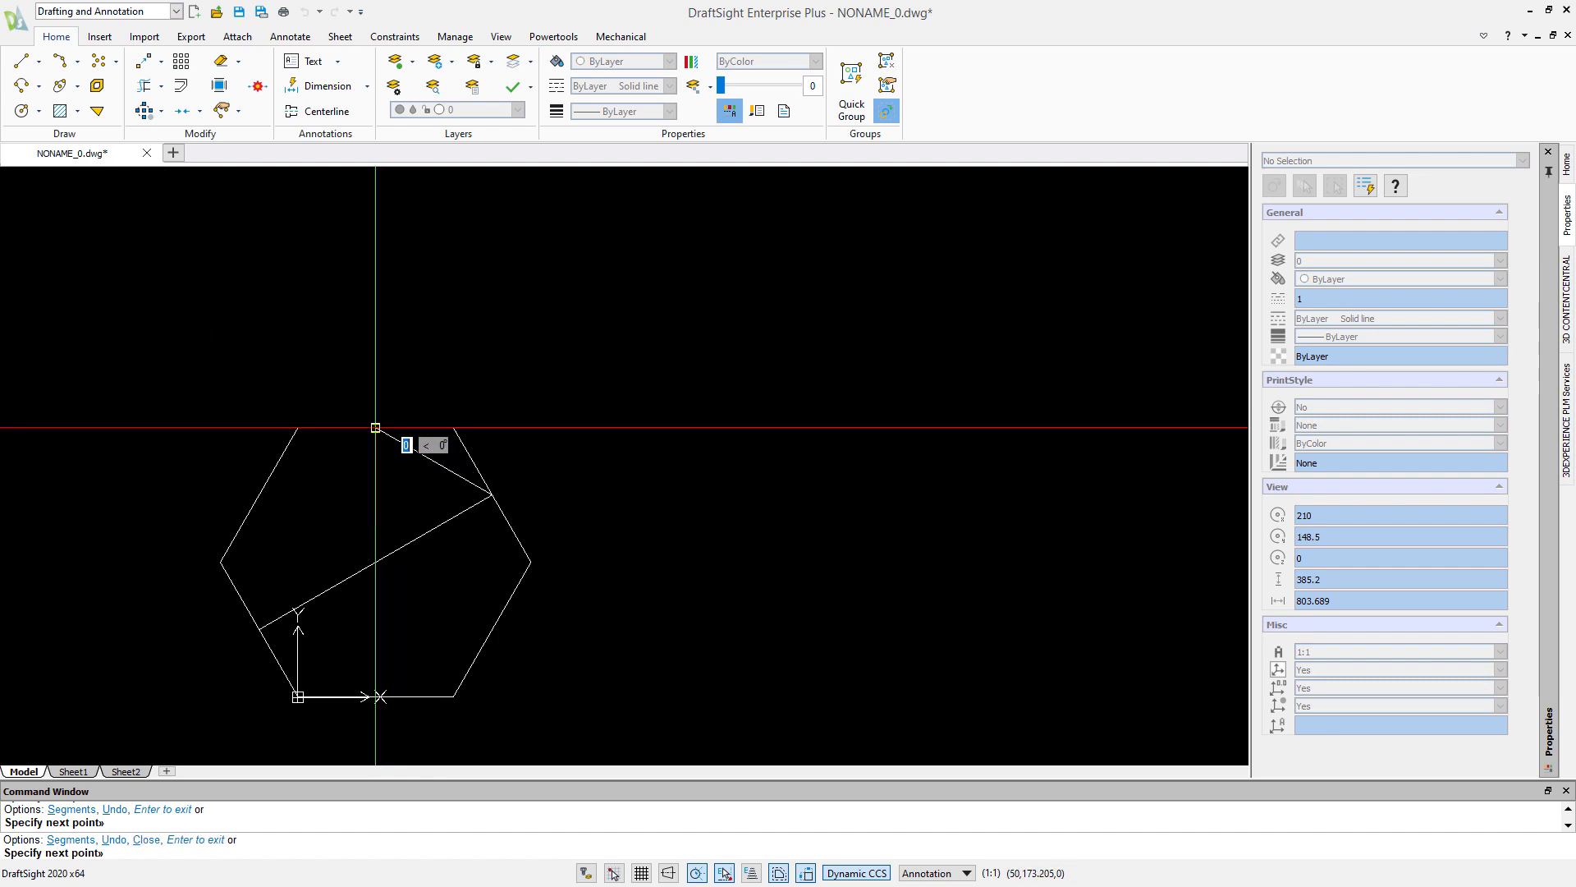
{"action": "left_click", "coordinate": [259, 628]}
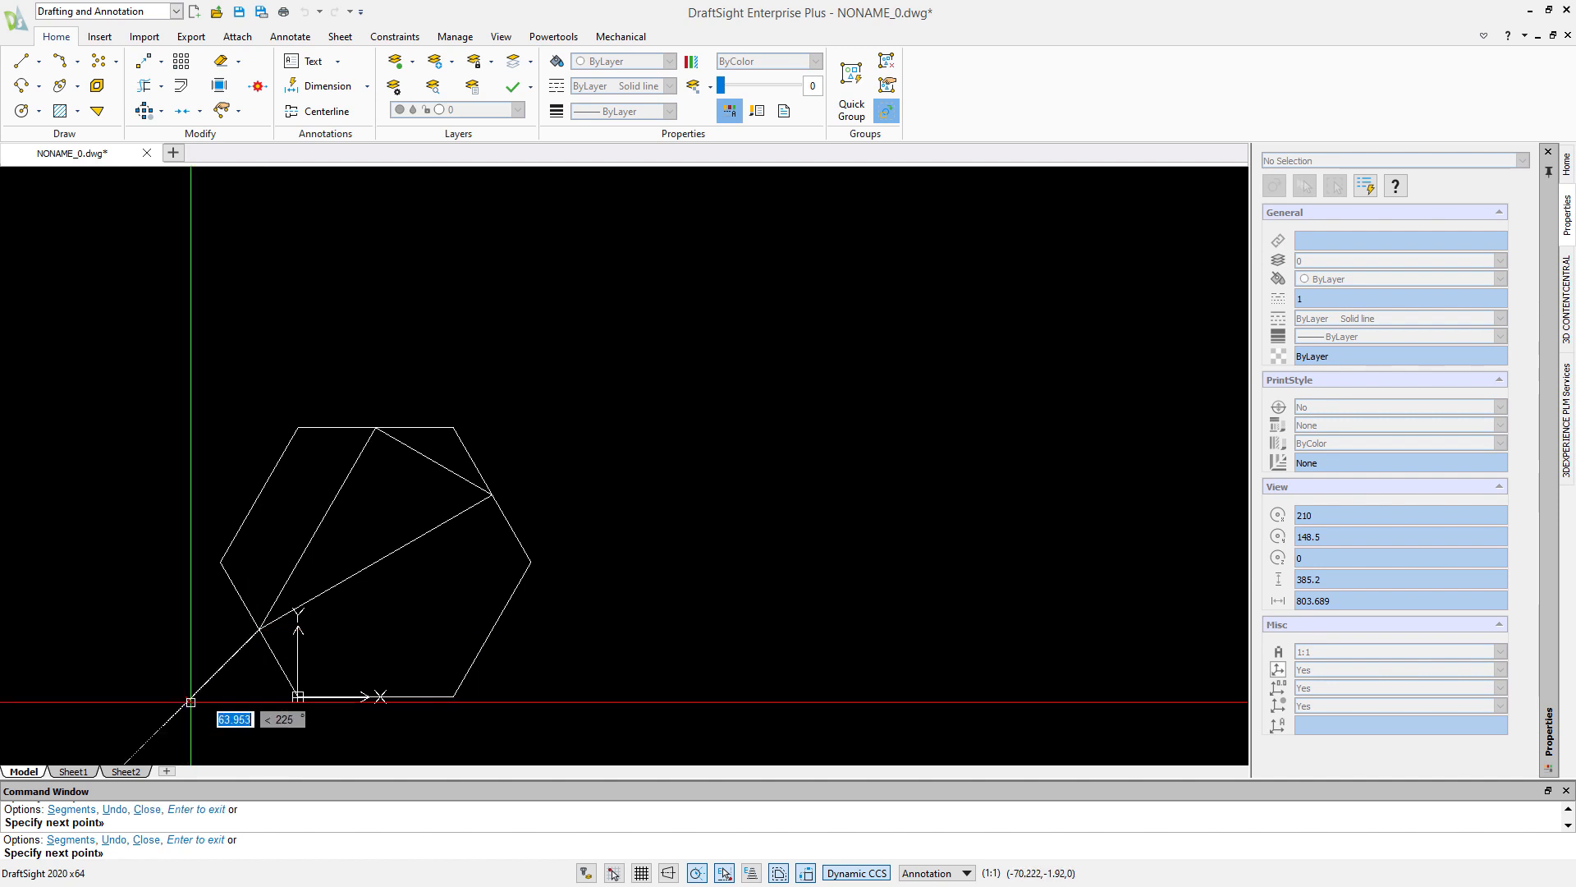
{"action": "key", "text": "Escape"}
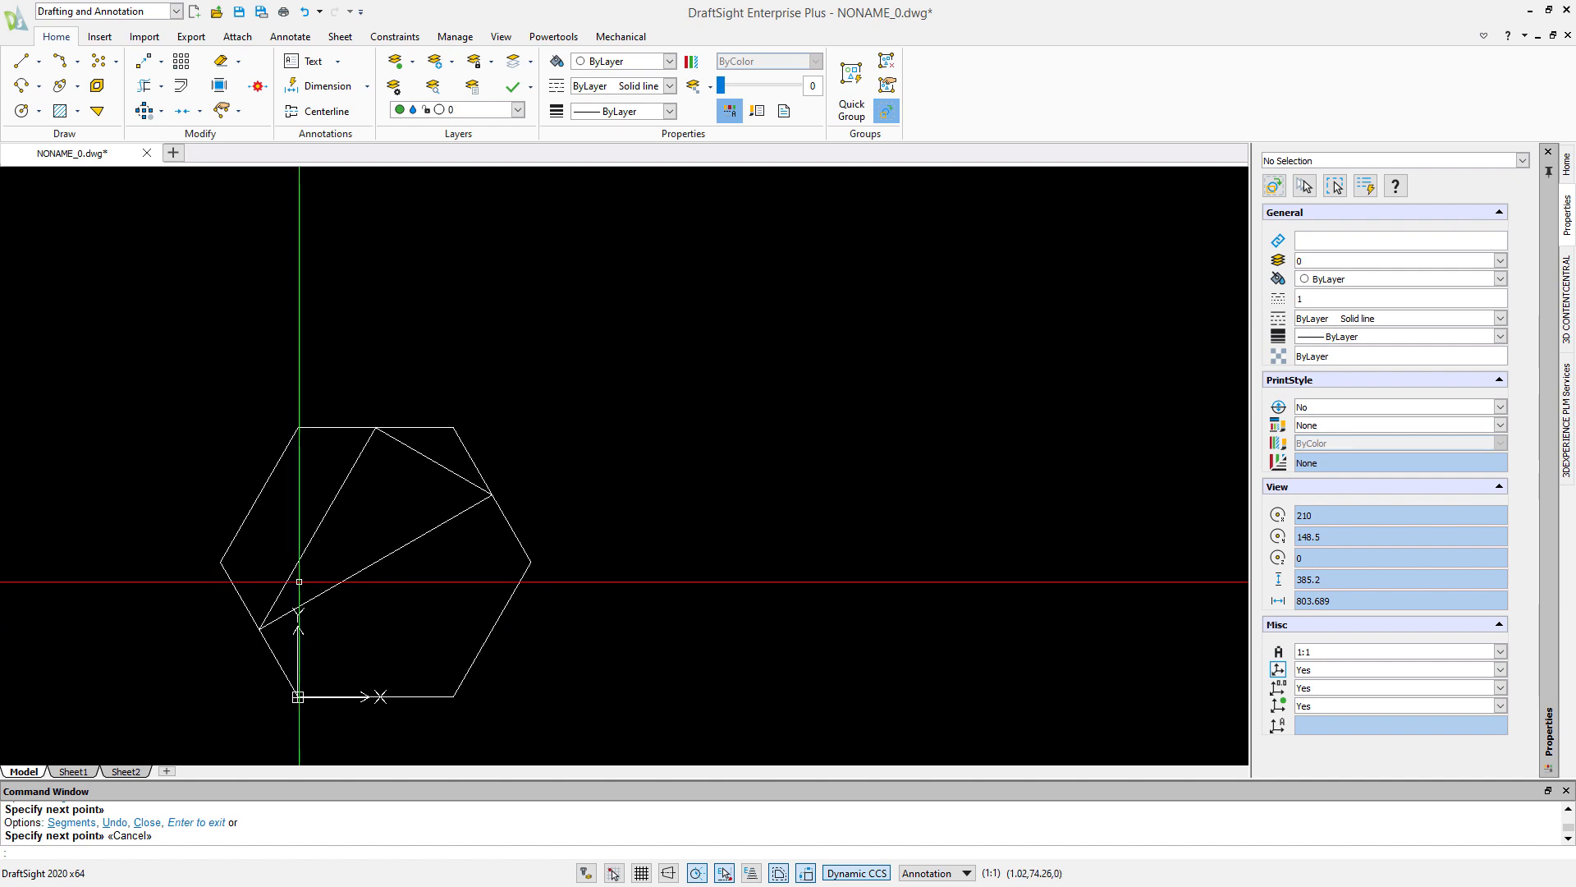
Stretch the triangle corner on the hexagon's upper-right side to the midpoint of its lower-right side
{"action": "left_click", "coordinate": [482, 556]}
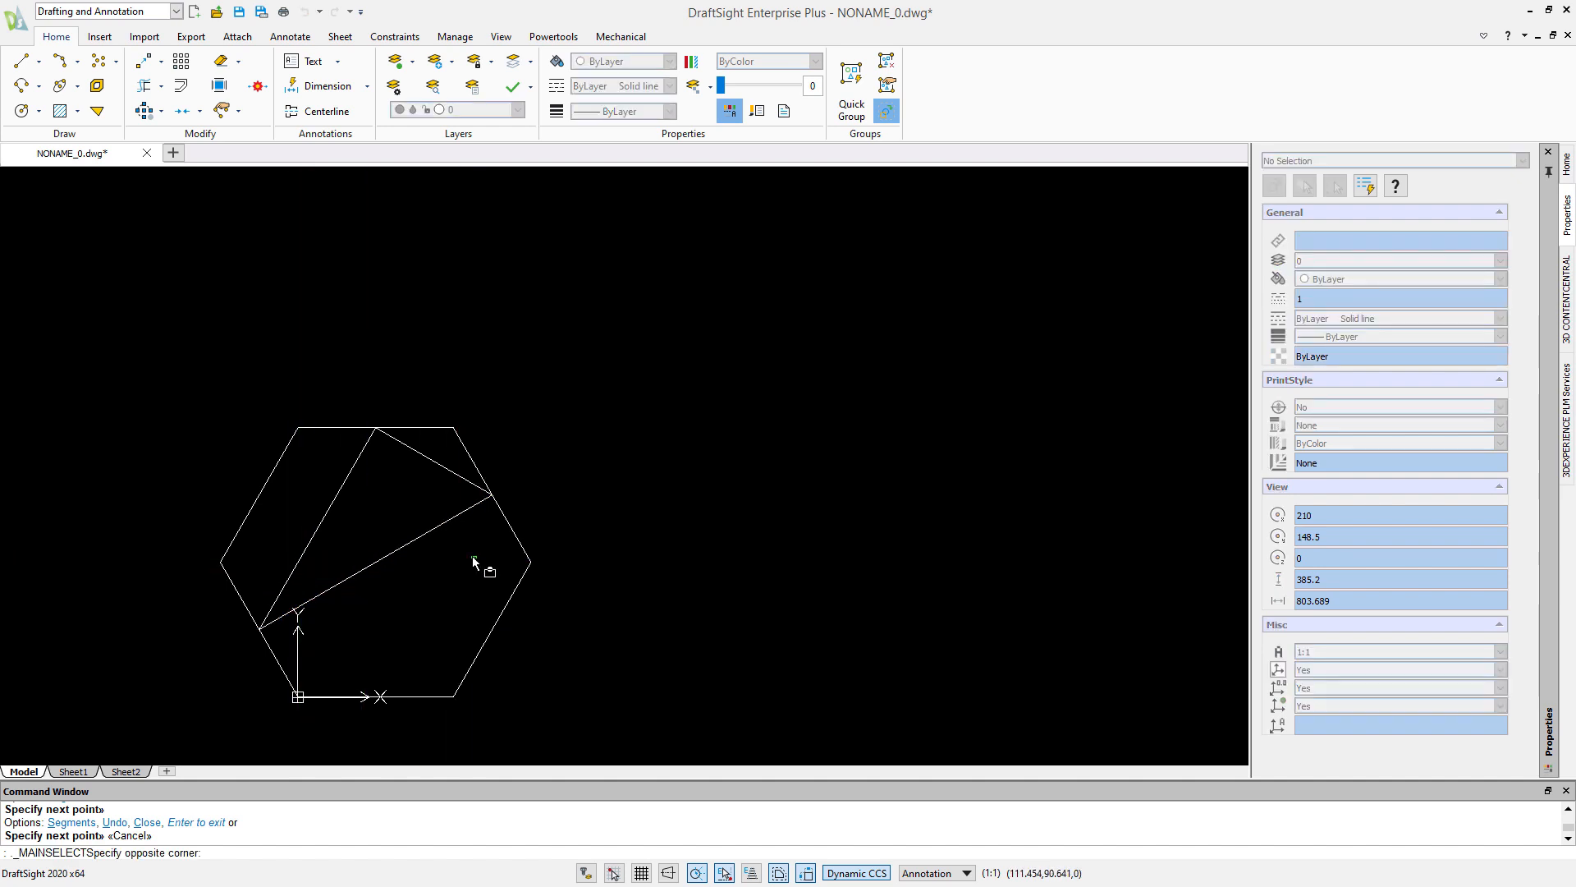
{"action": "left_click", "coordinate": [438, 476]}
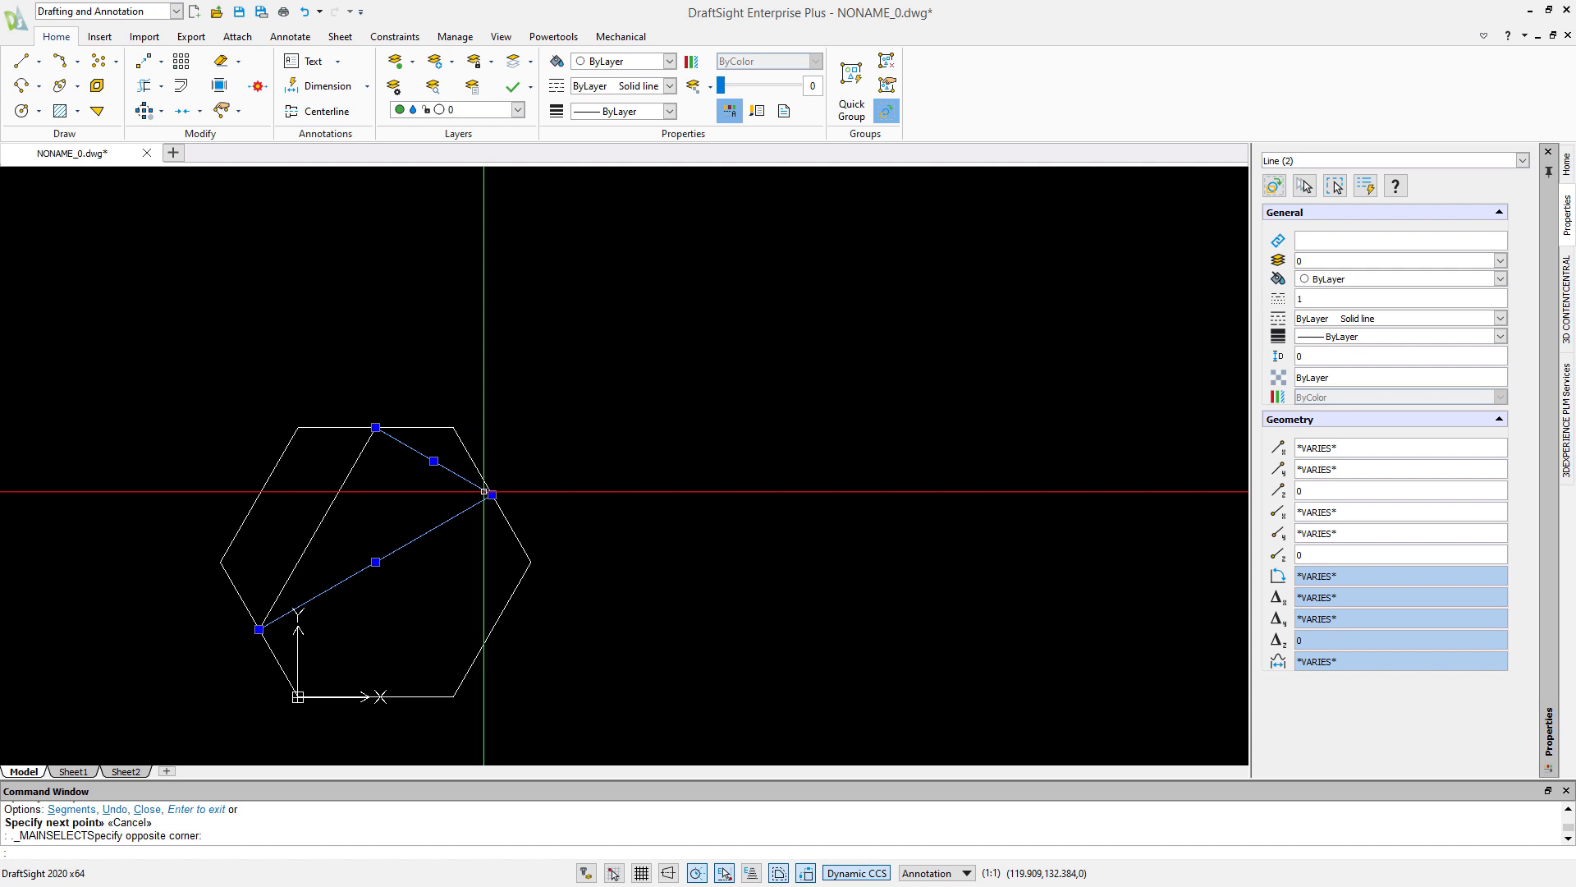
{"action": "left_click", "coordinate": [492, 495]}
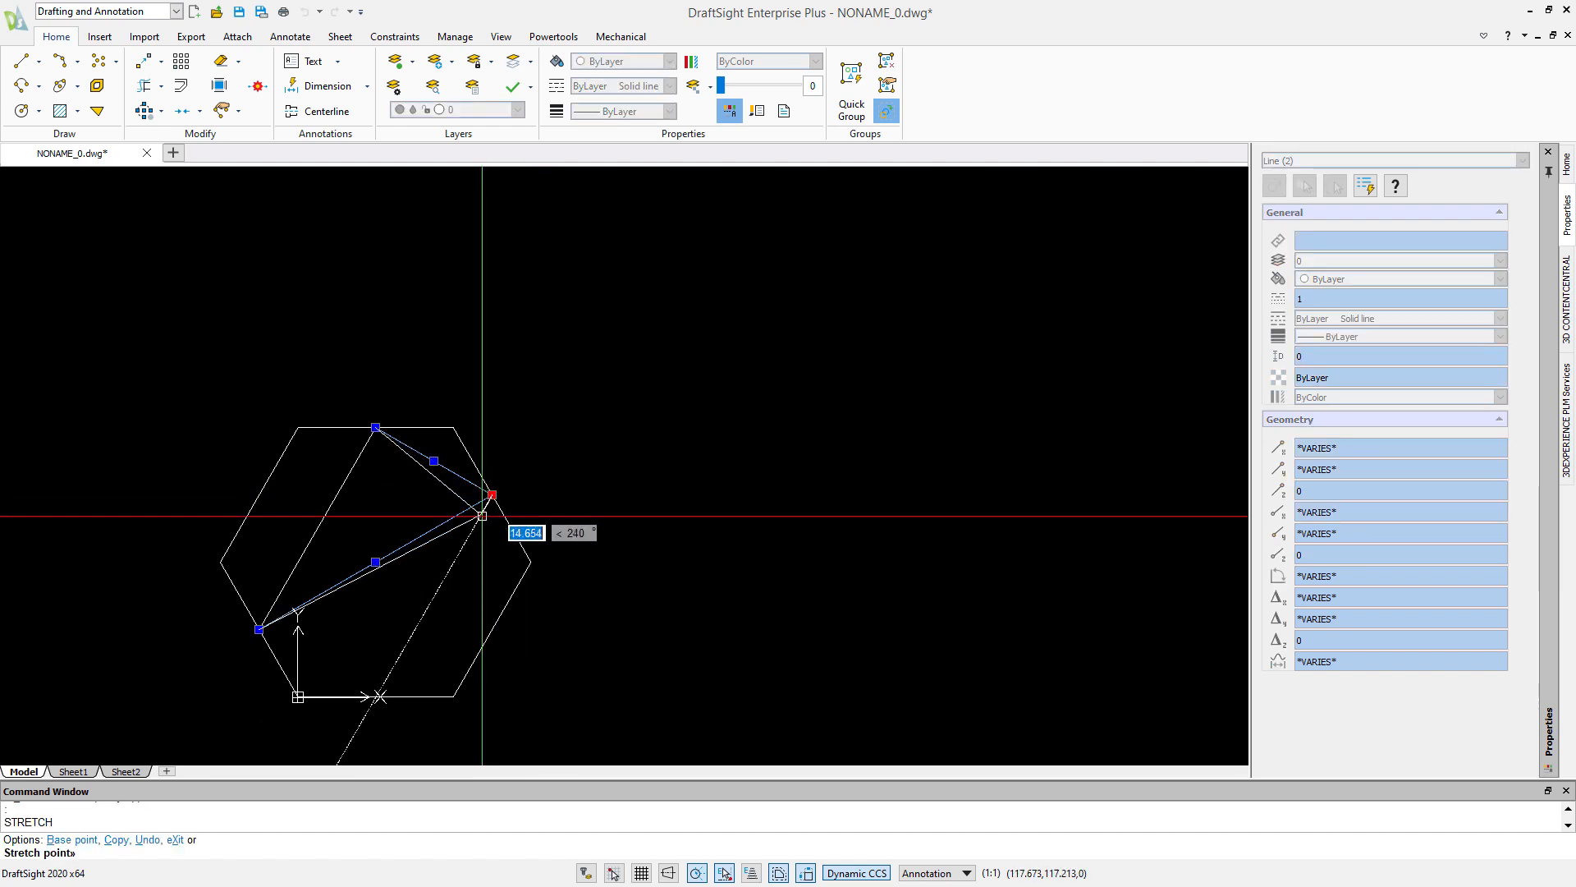
{"action": "left_click", "coordinate": [491, 629]}
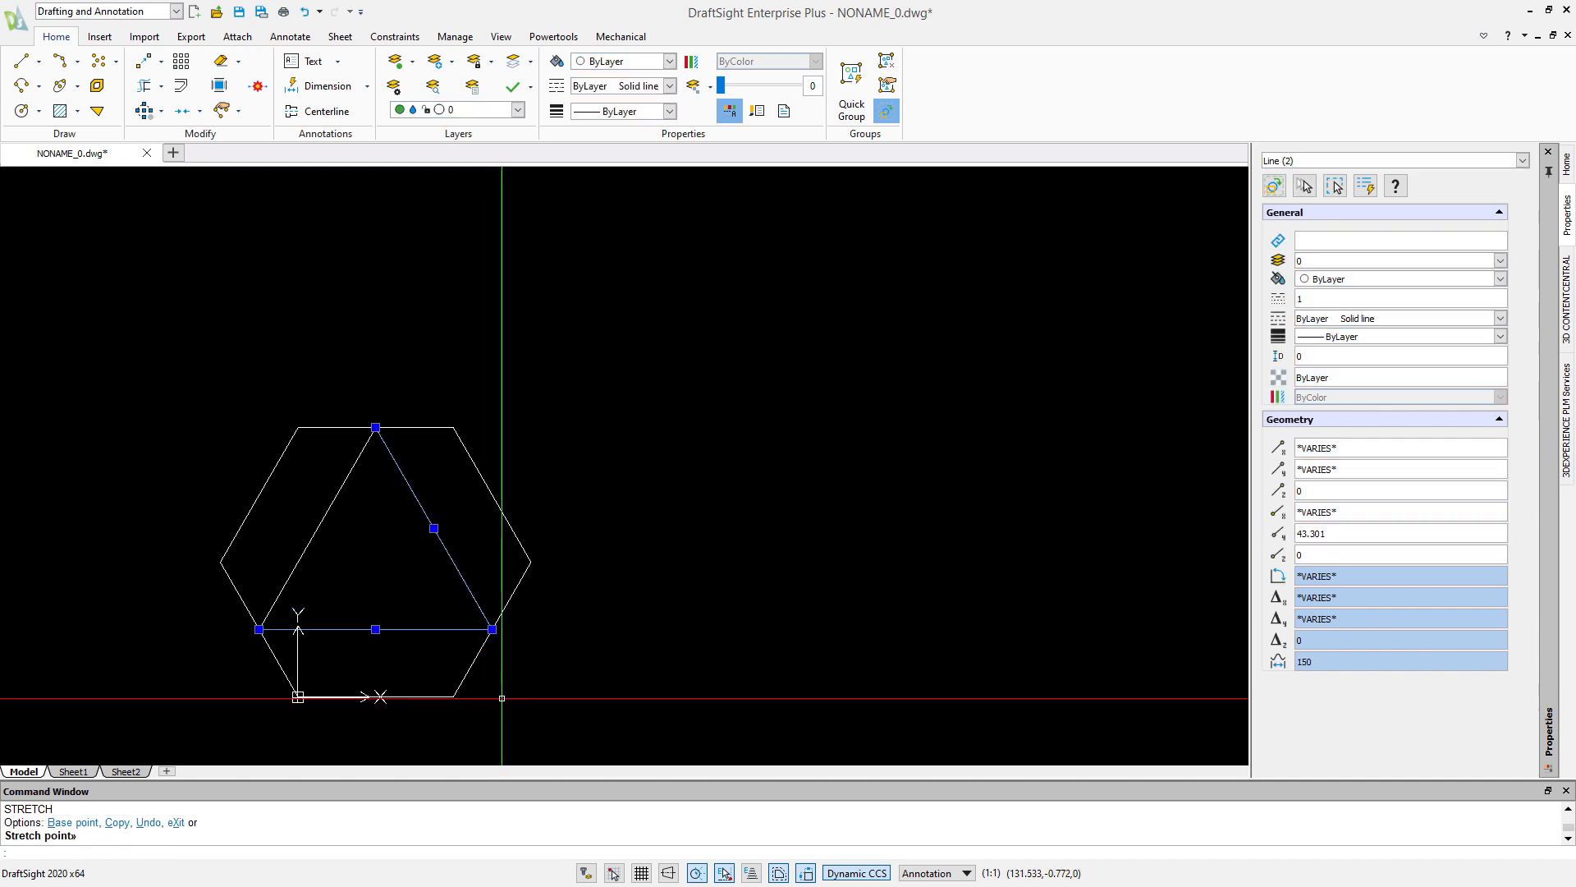
{"action": "key", "text": "Escape"}
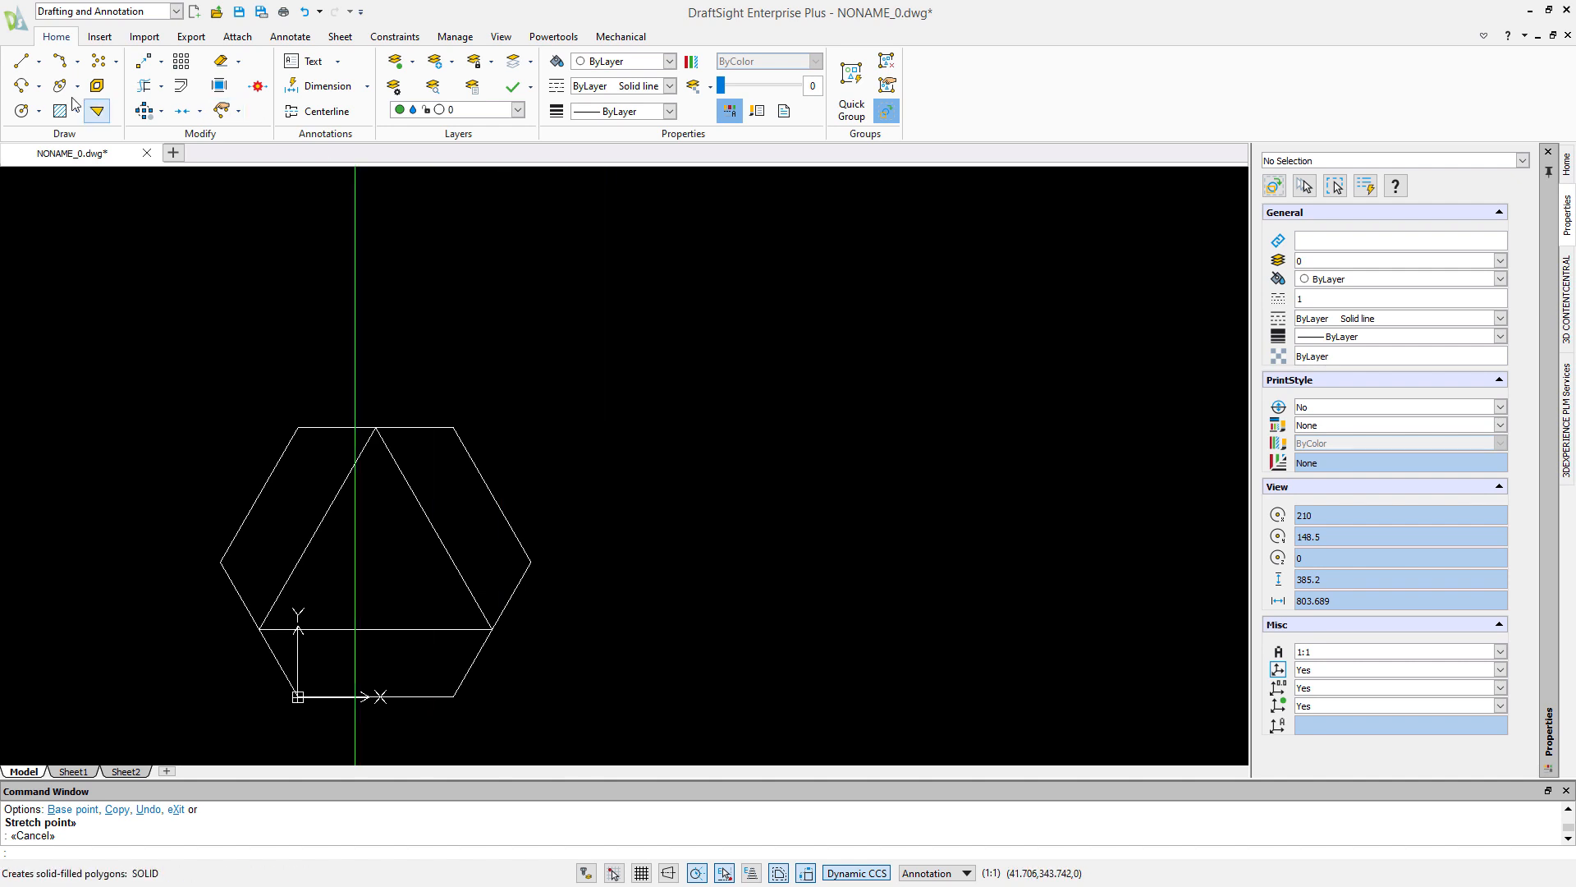
Draw a circle tangent to all three sides of the inner triangle using the TTT option
{"action": "left_click", "coordinate": [24, 113]}
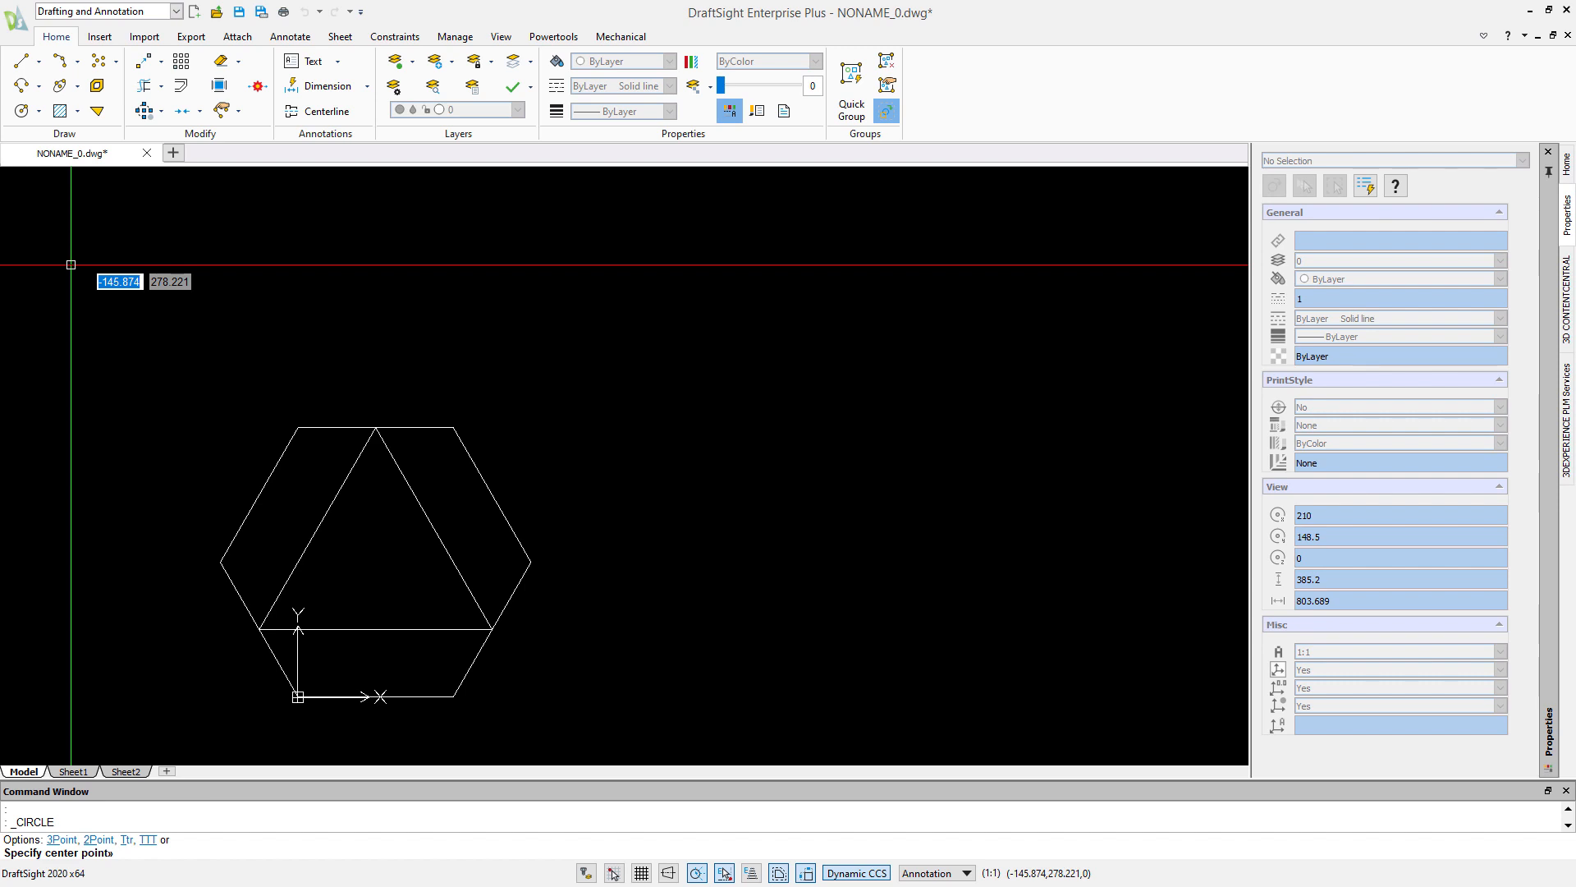
{"action": "type", "text": "ttt"}
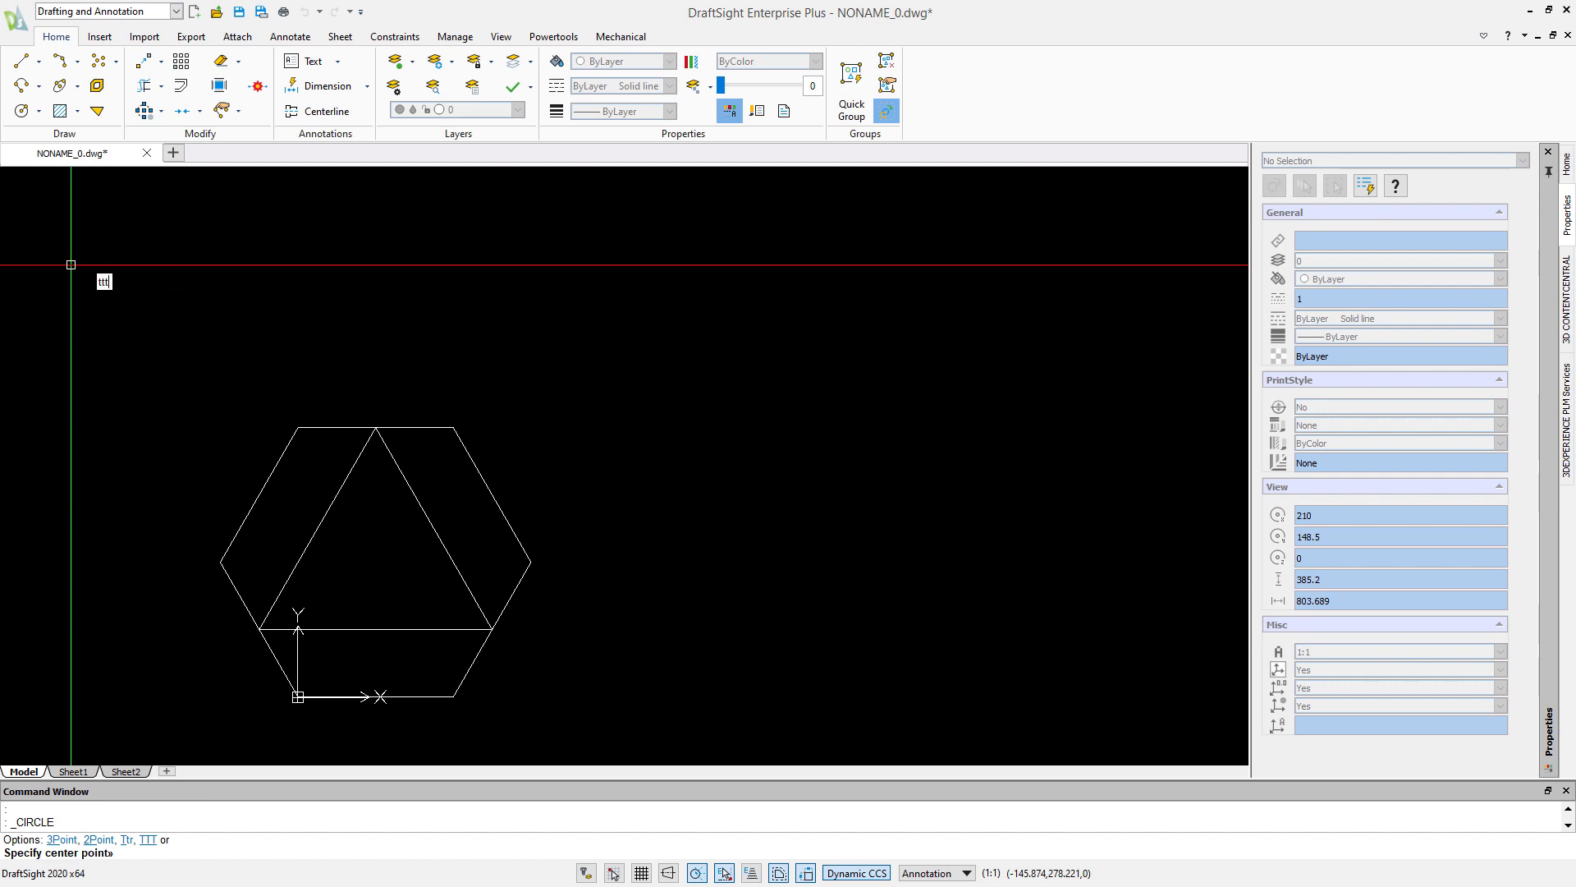
{"action": "key", "text": "Return"}
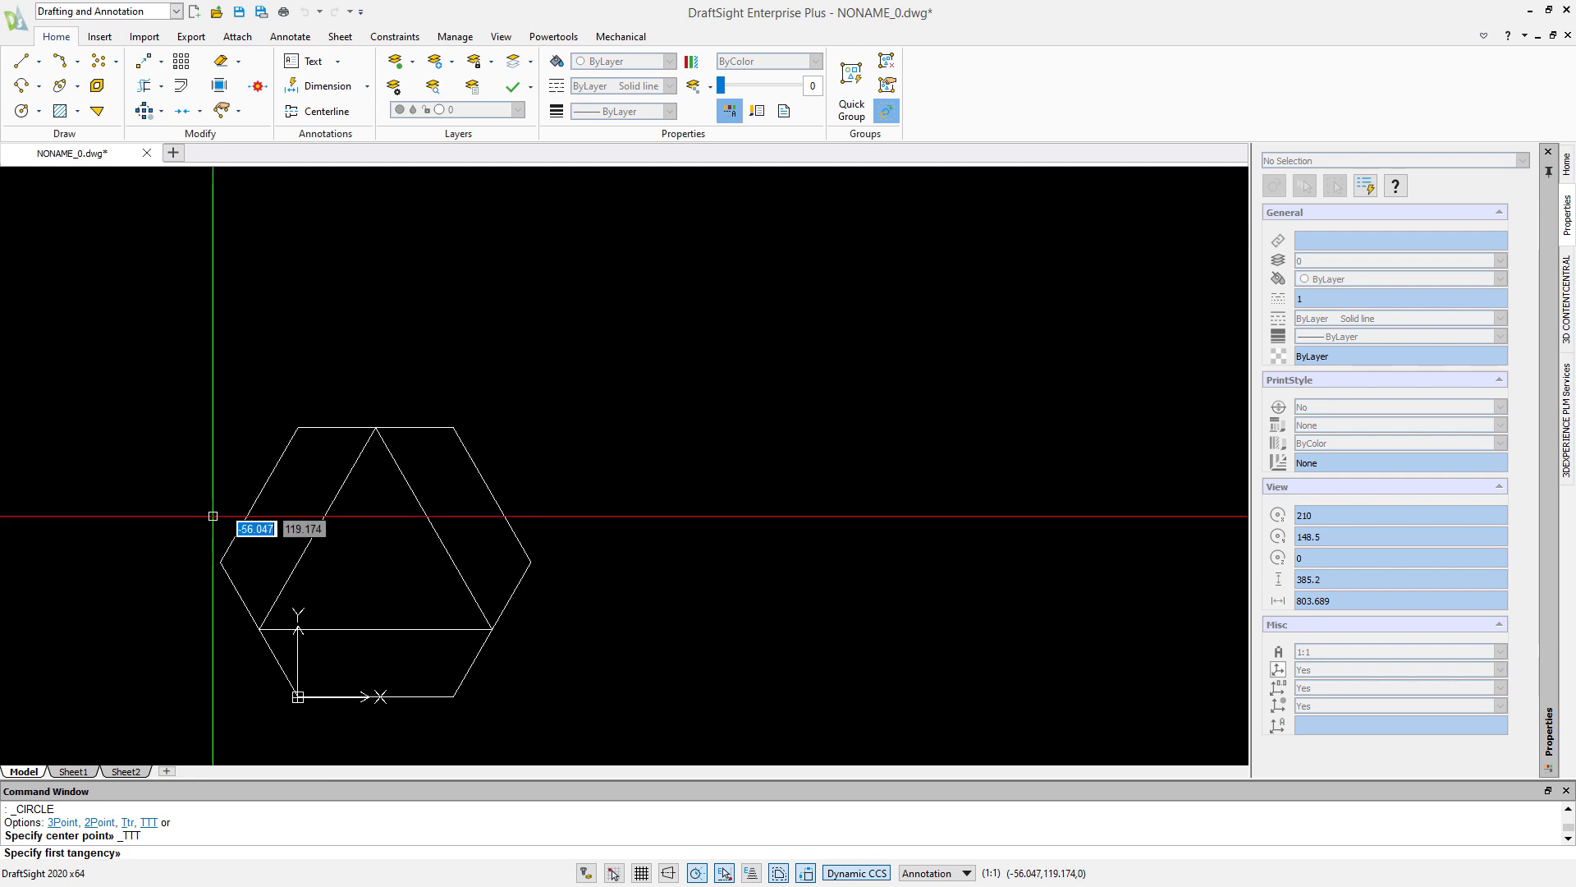
{"action": "left_click", "coordinate": [302, 555]}
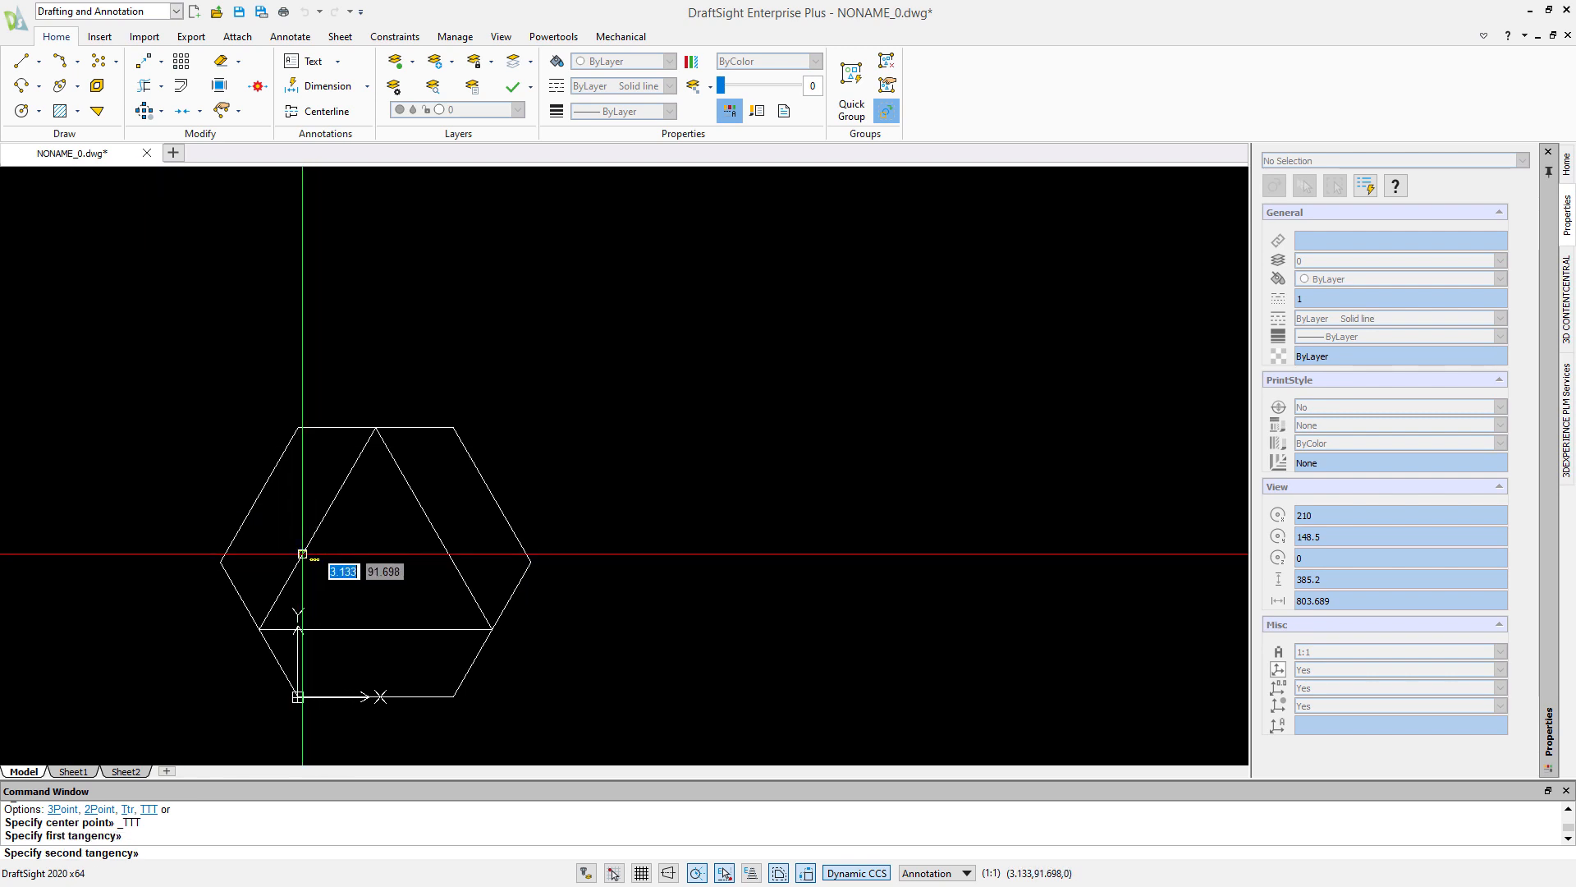
{"action": "left_click", "coordinate": [347, 630]}
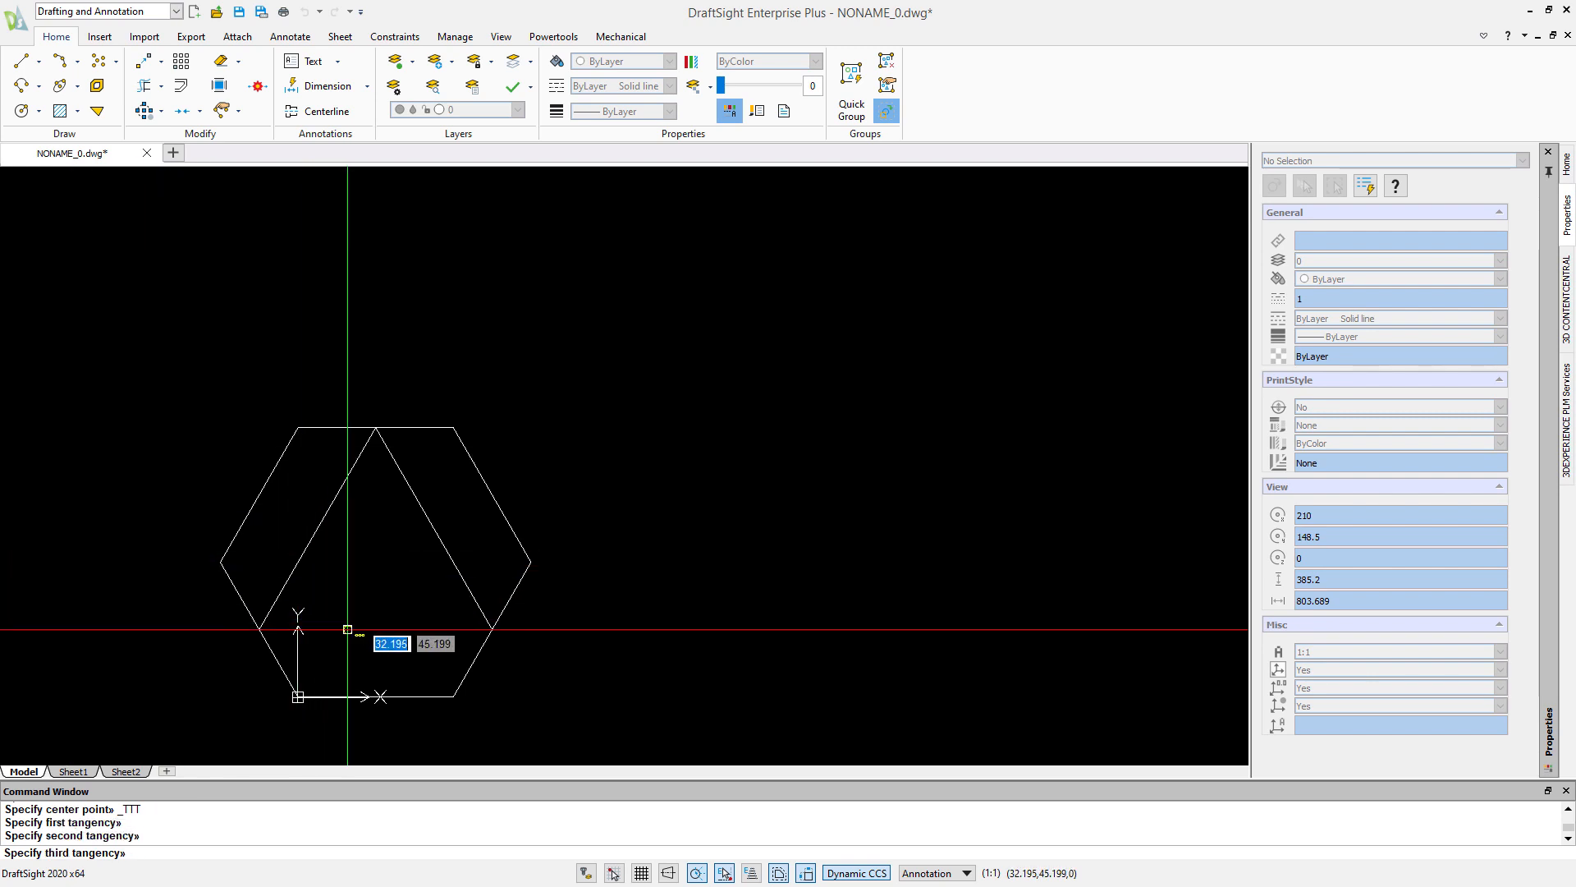
{"action": "left_click", "coordinate": [448, 554]}
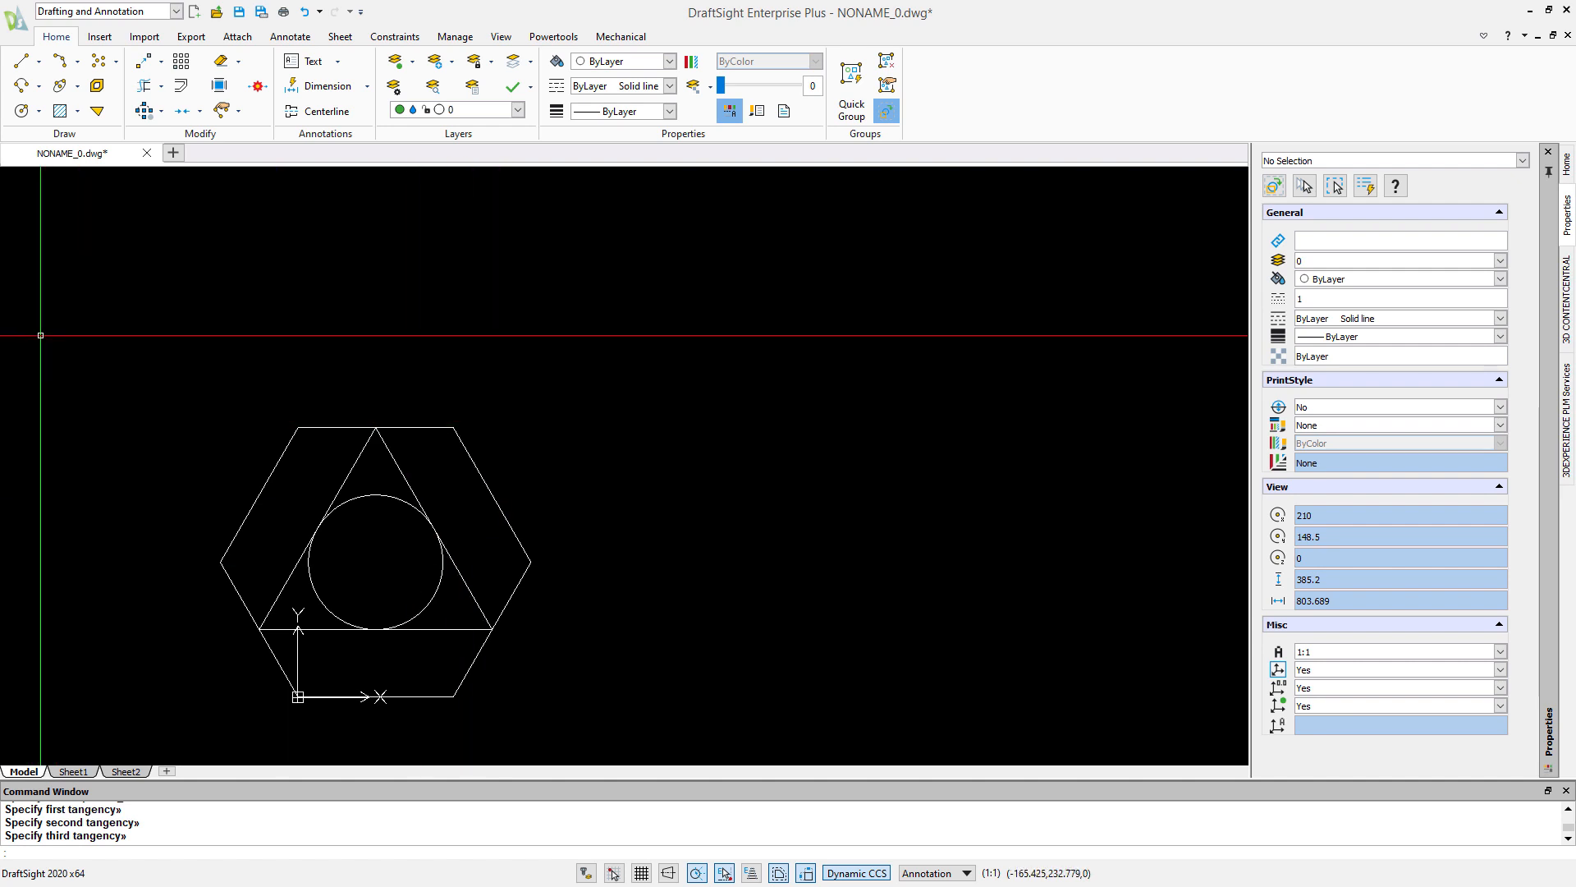
{"action": "left_click", "coordinate": [39, 111]}
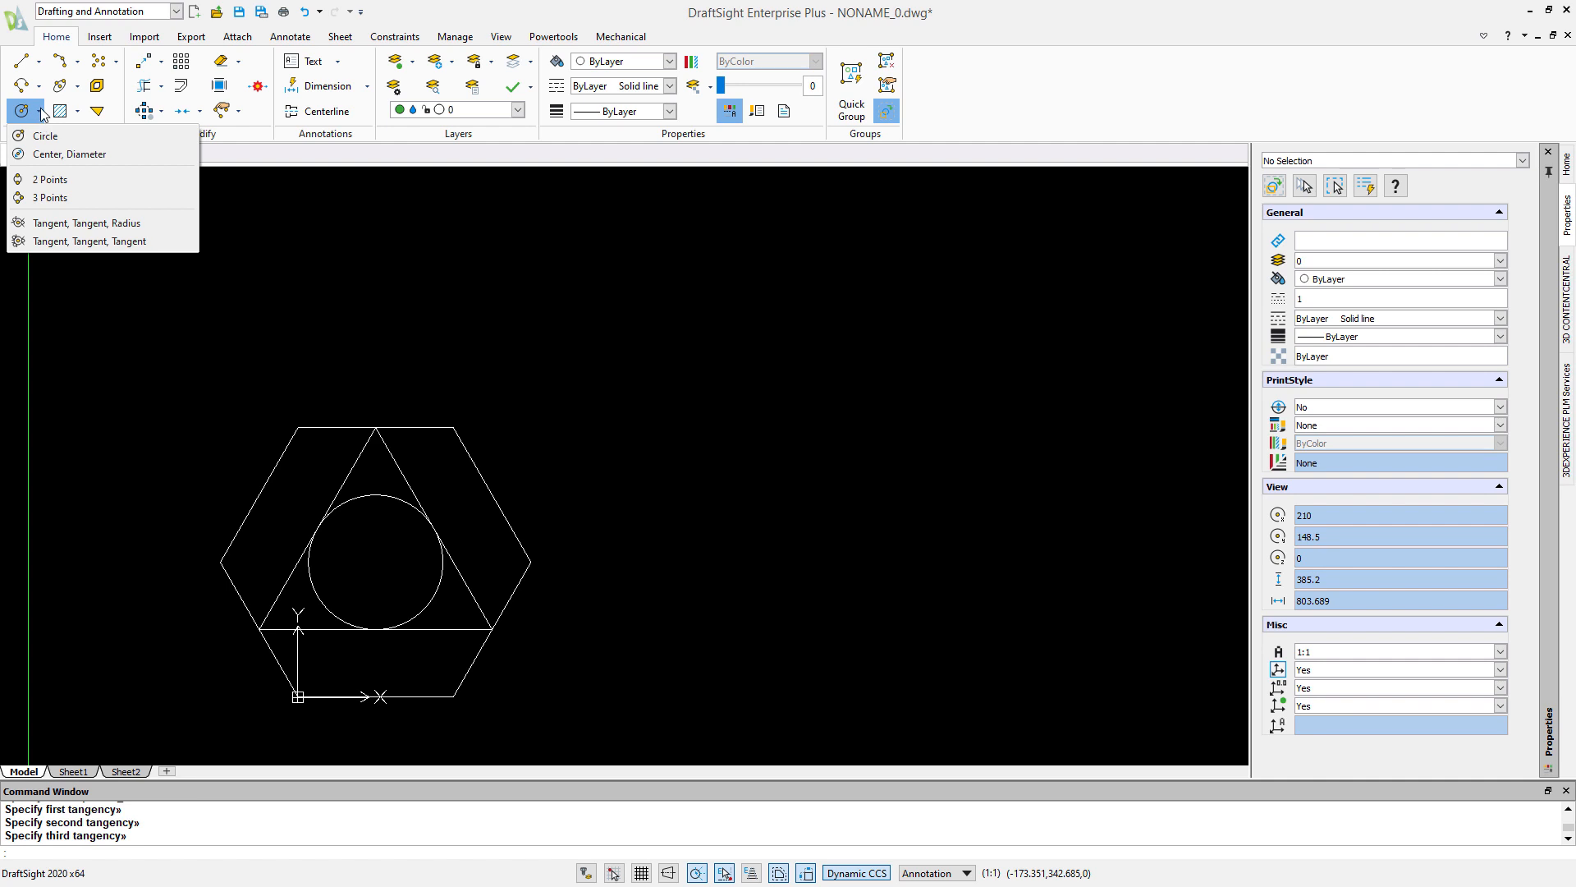
{"action": "left_click", "coordinate": [78, 87]}
{"action": "left_click", "coordinate": [79, 87]}
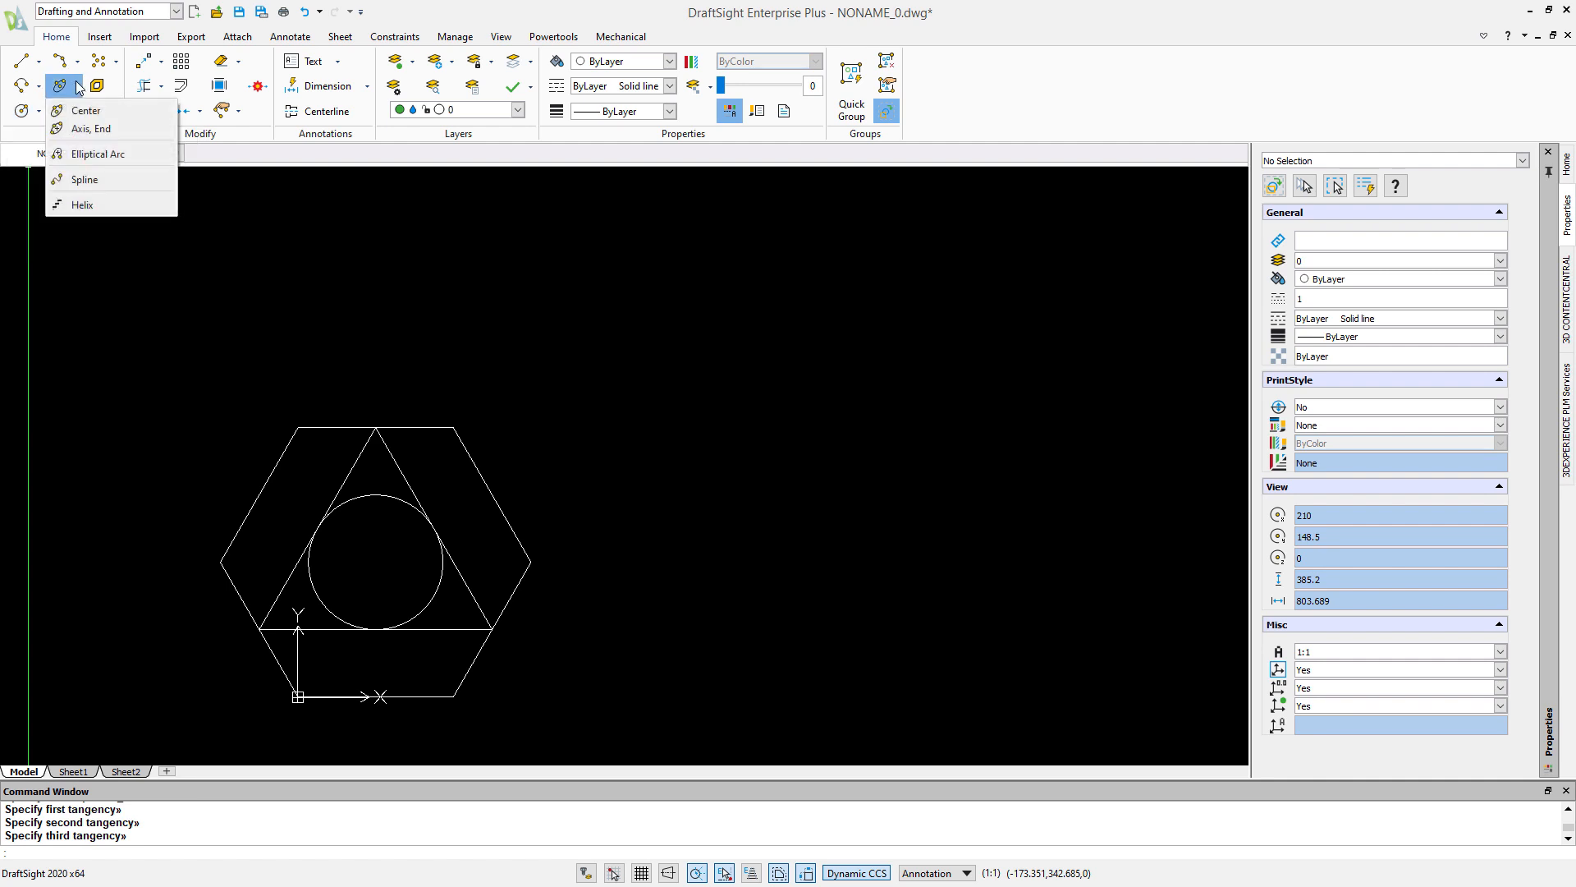
{"action": "left_click", "coordinate": [78, 65]}
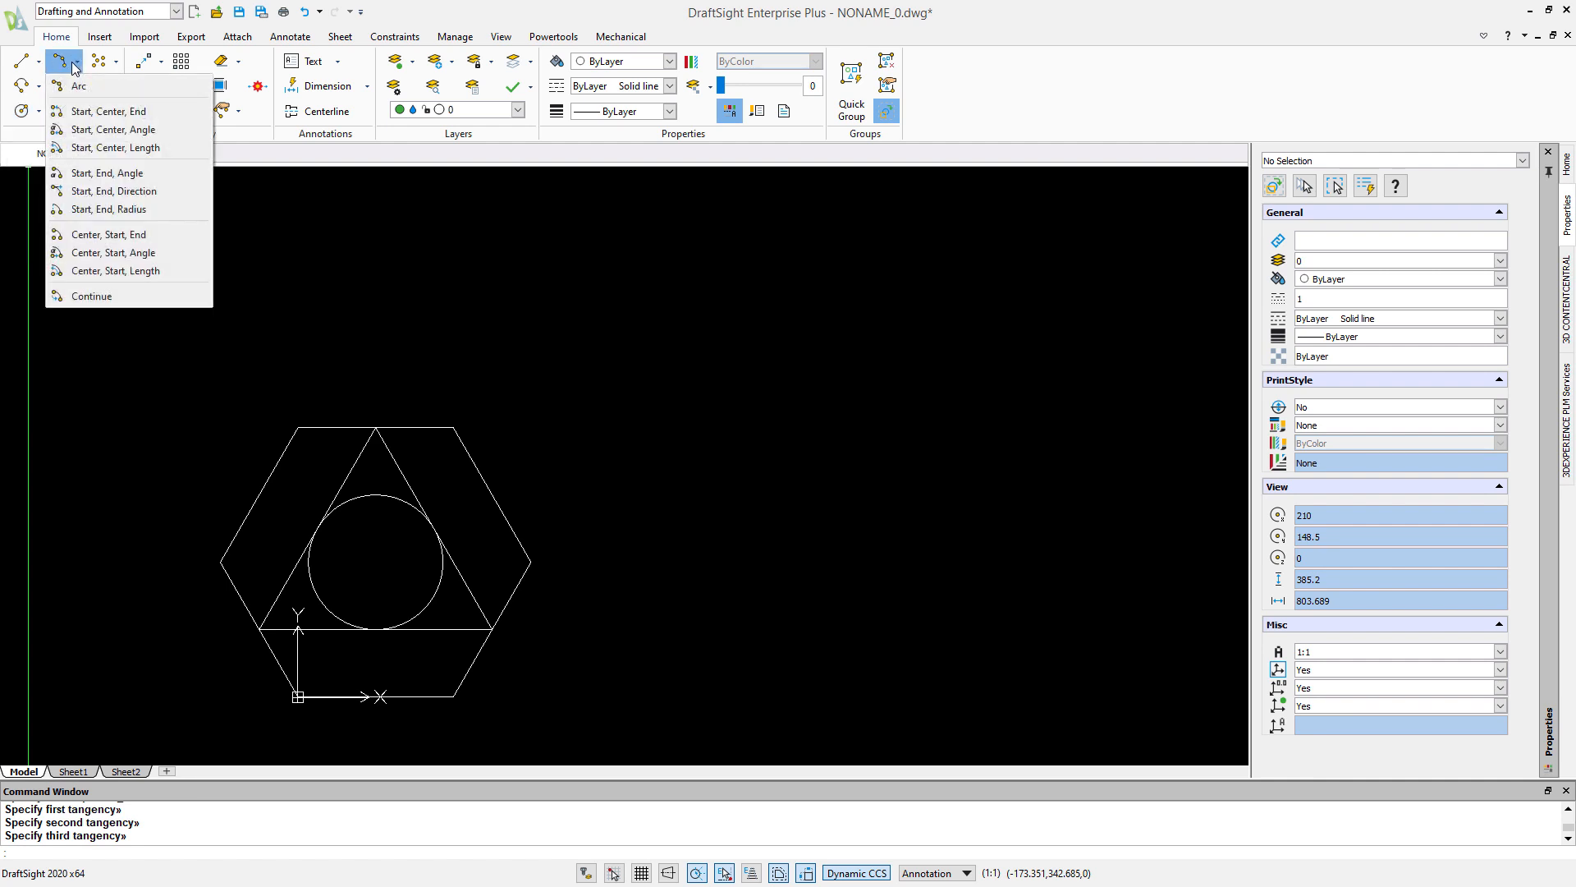
{"action": "left_click", "coordinate": [28, 169]}
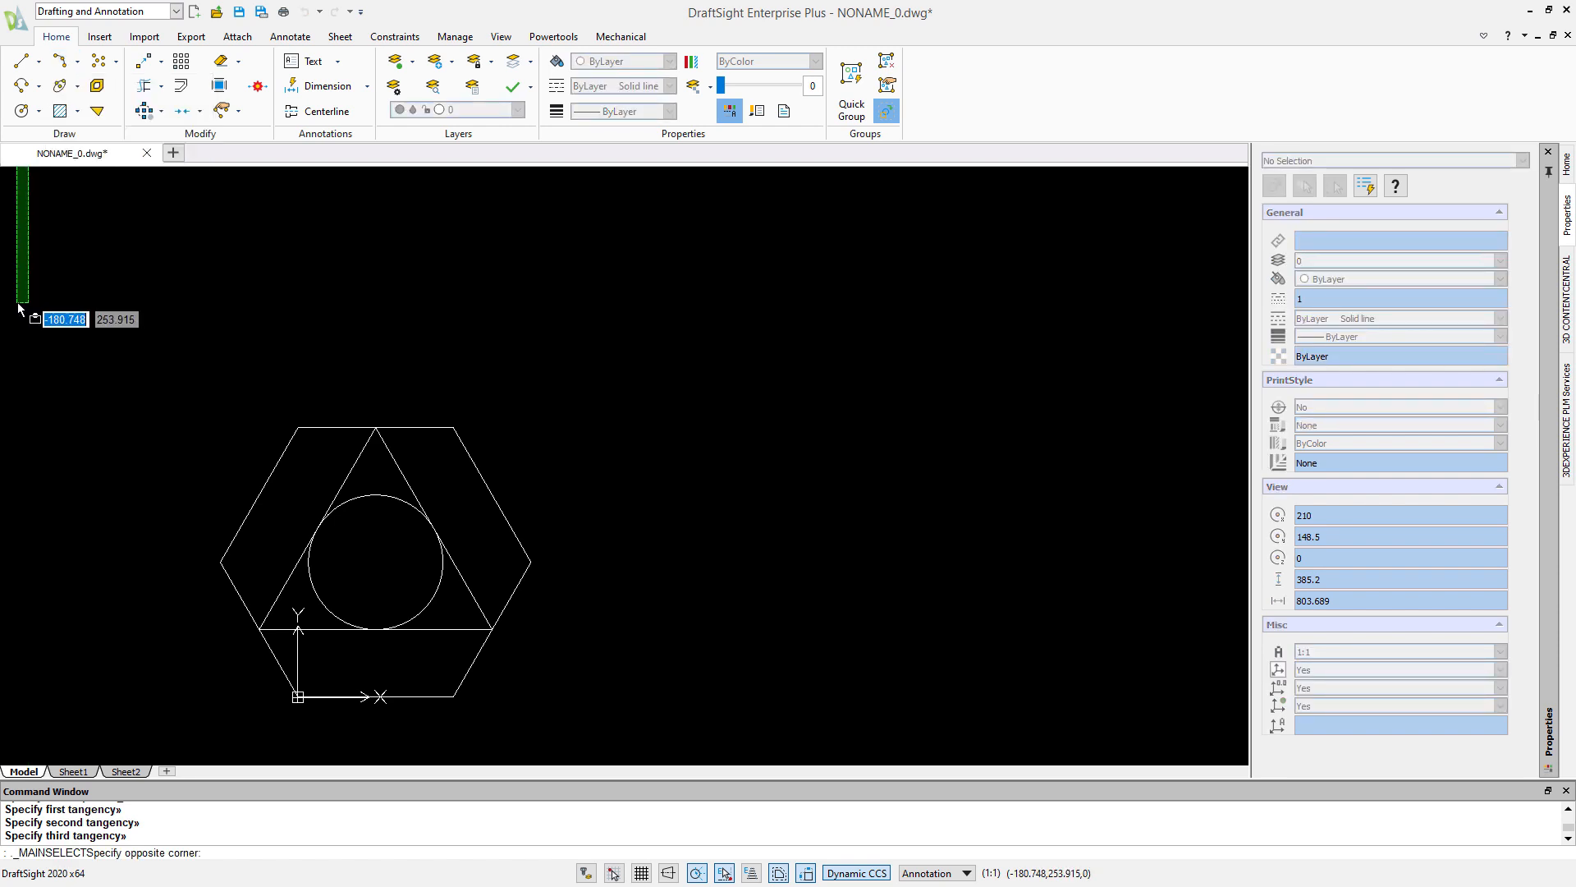
{"action": "left_click", "coordinate": [20, 308]}
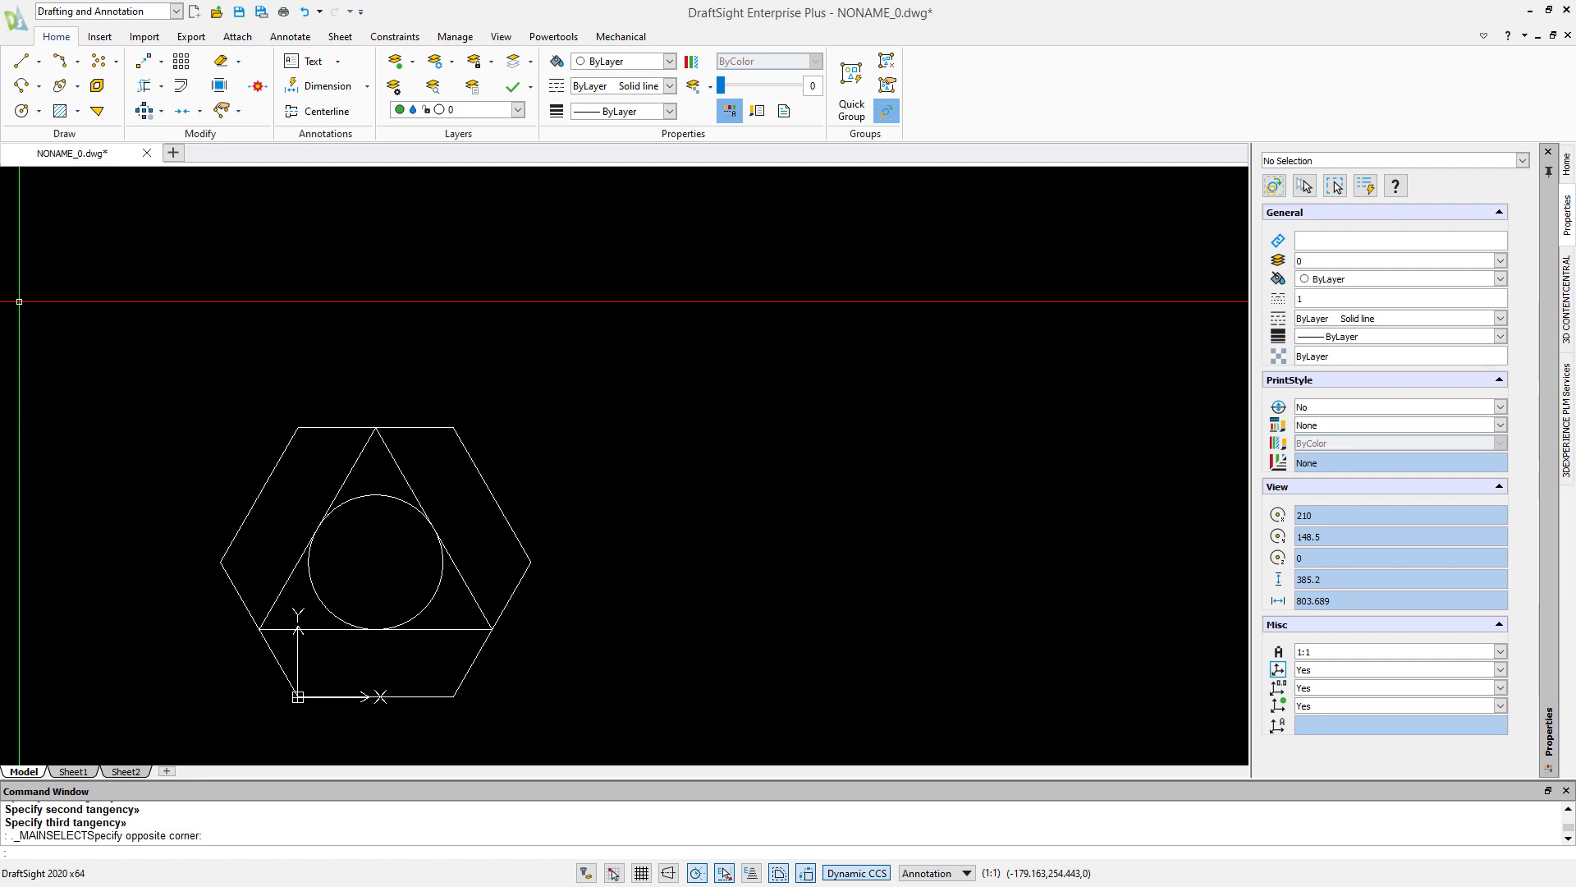
Try Power Trim on the hexagon's lower part, the triangle's base and tip and the circle's lower arc, and undo the trimming
{"action": "left_click", "coordinate": [145, 88]}
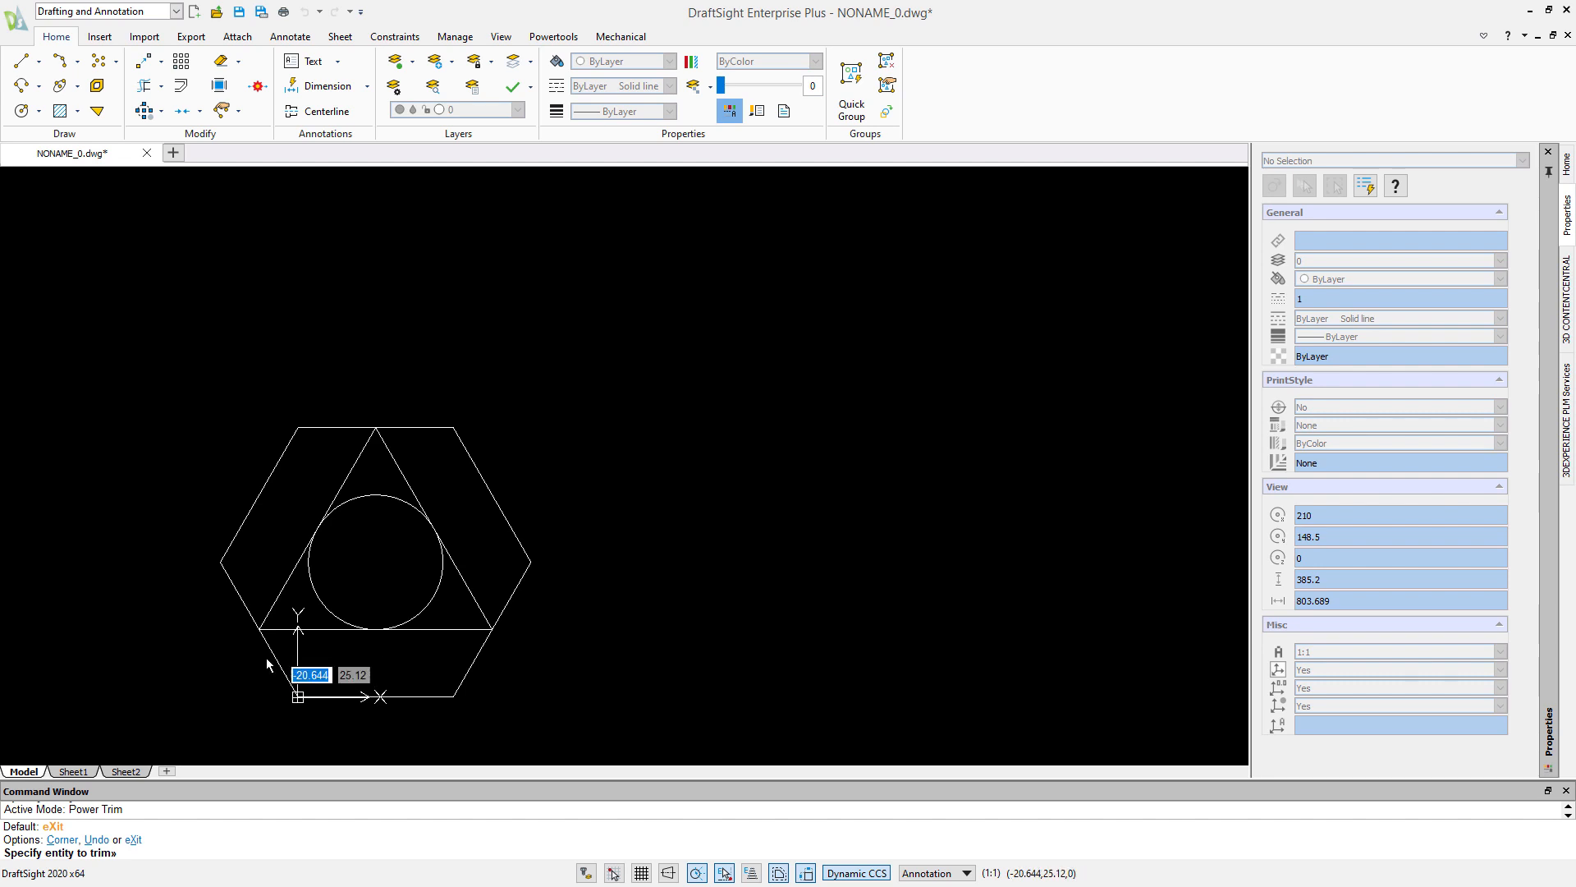
{"action": "mouse_move", "coordinate": [293, 667]}
{"action": "left_mouse_down"}
{"action": "mouse_move", "coordinate": [427, 719]}
{"action": "mouse_move", "coordinate": [475, 692]}
{"action": "left_mouse_up"}
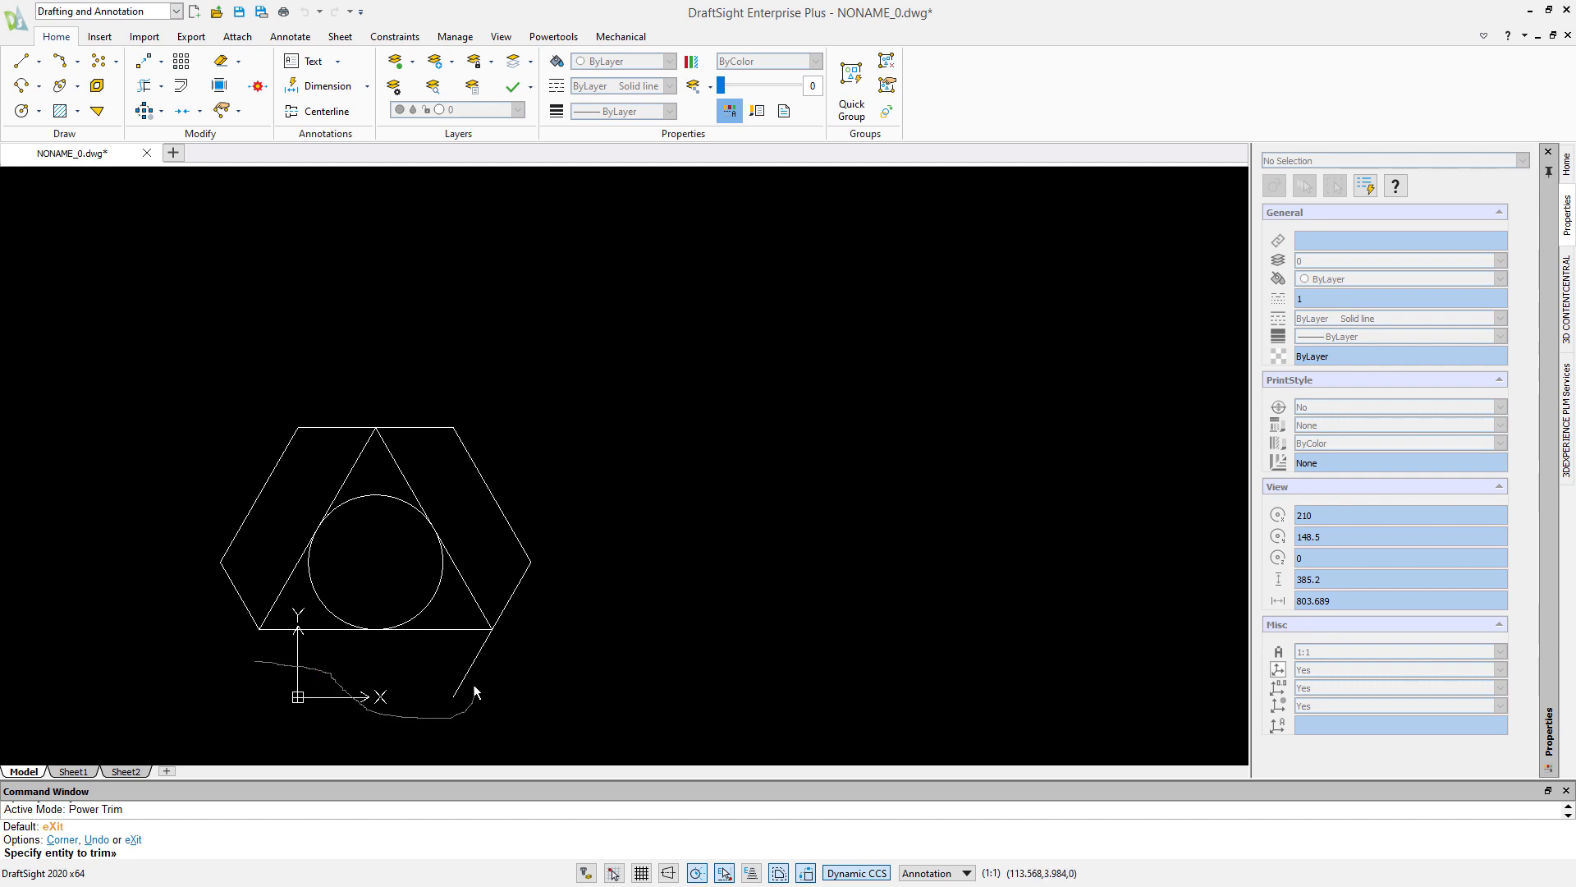
{"action": "mouse_move", "coordinate": [381, 580]}
{"action": "left_mouse_down"}
{"action": "mouse_move", "coordinate": [316, 588]}
{"action": "mouse_move", "coordinate": [298, 639]}
{"action": "left_mouse_up"}
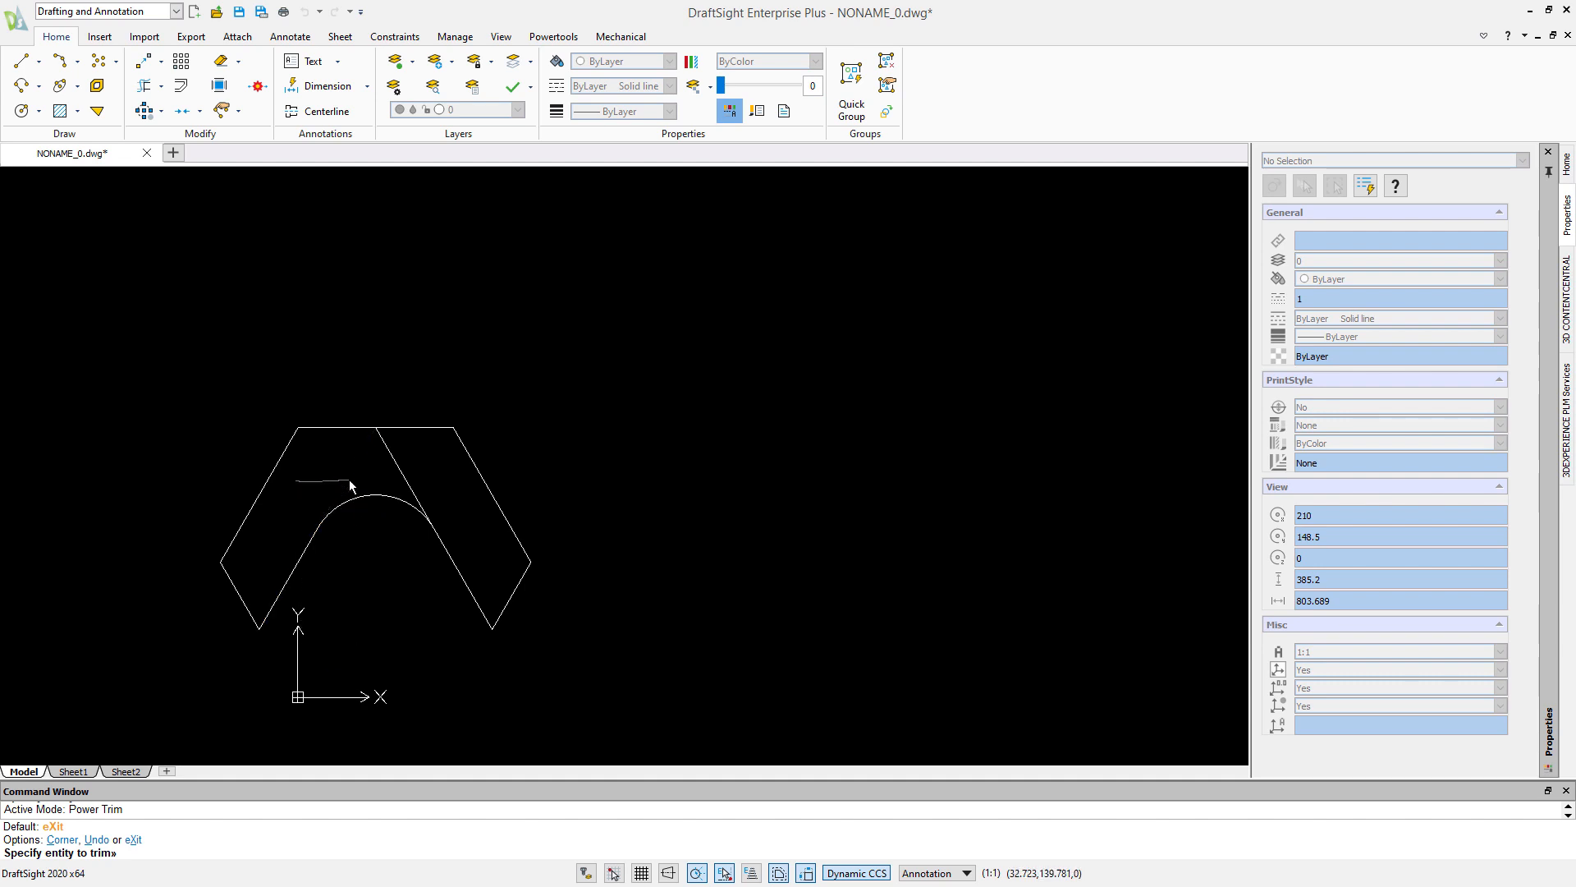
{"action": "left_click_drag", "start_coordinate": [349, 480], "coordinate": [426, 481]}
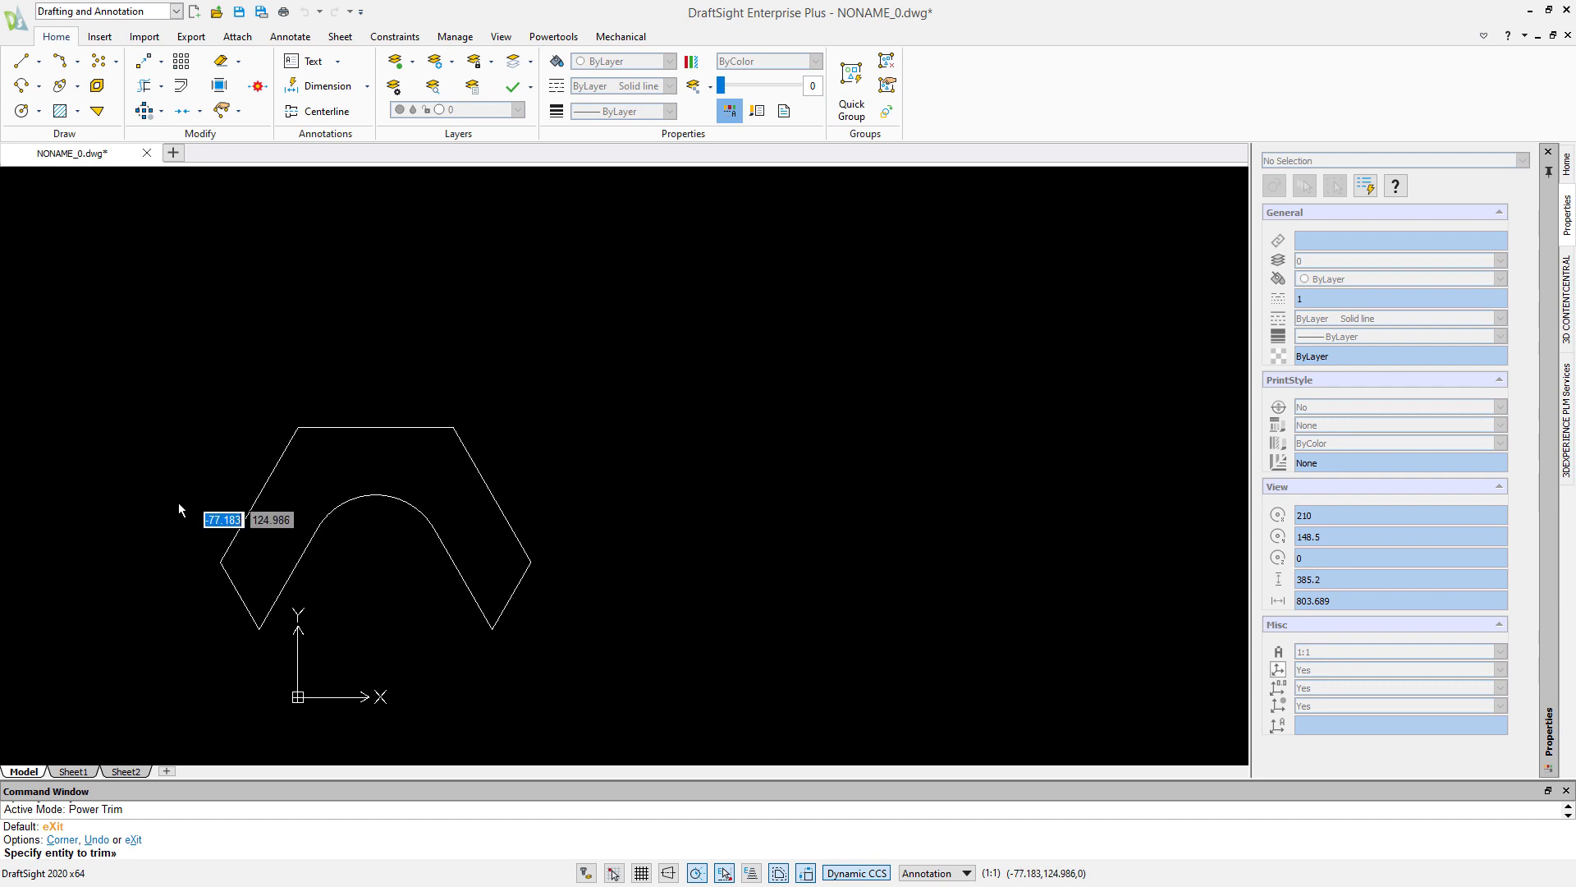
{"action": "key", "text": "Escape"}
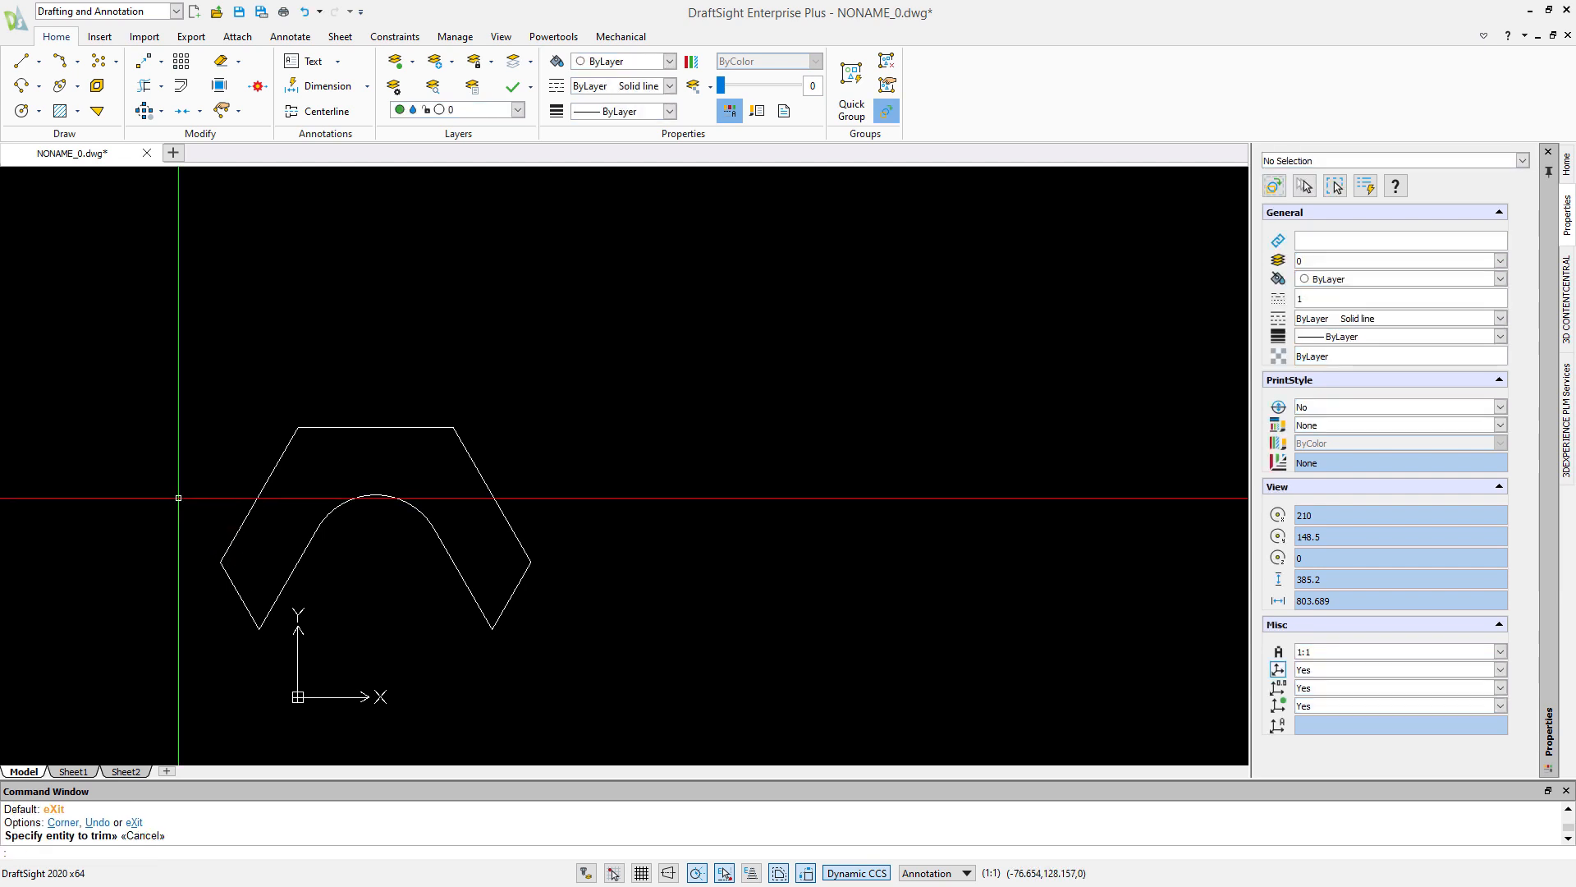
{"action": "type", "text": "u"}
{"action": "key", "text": "Return"}
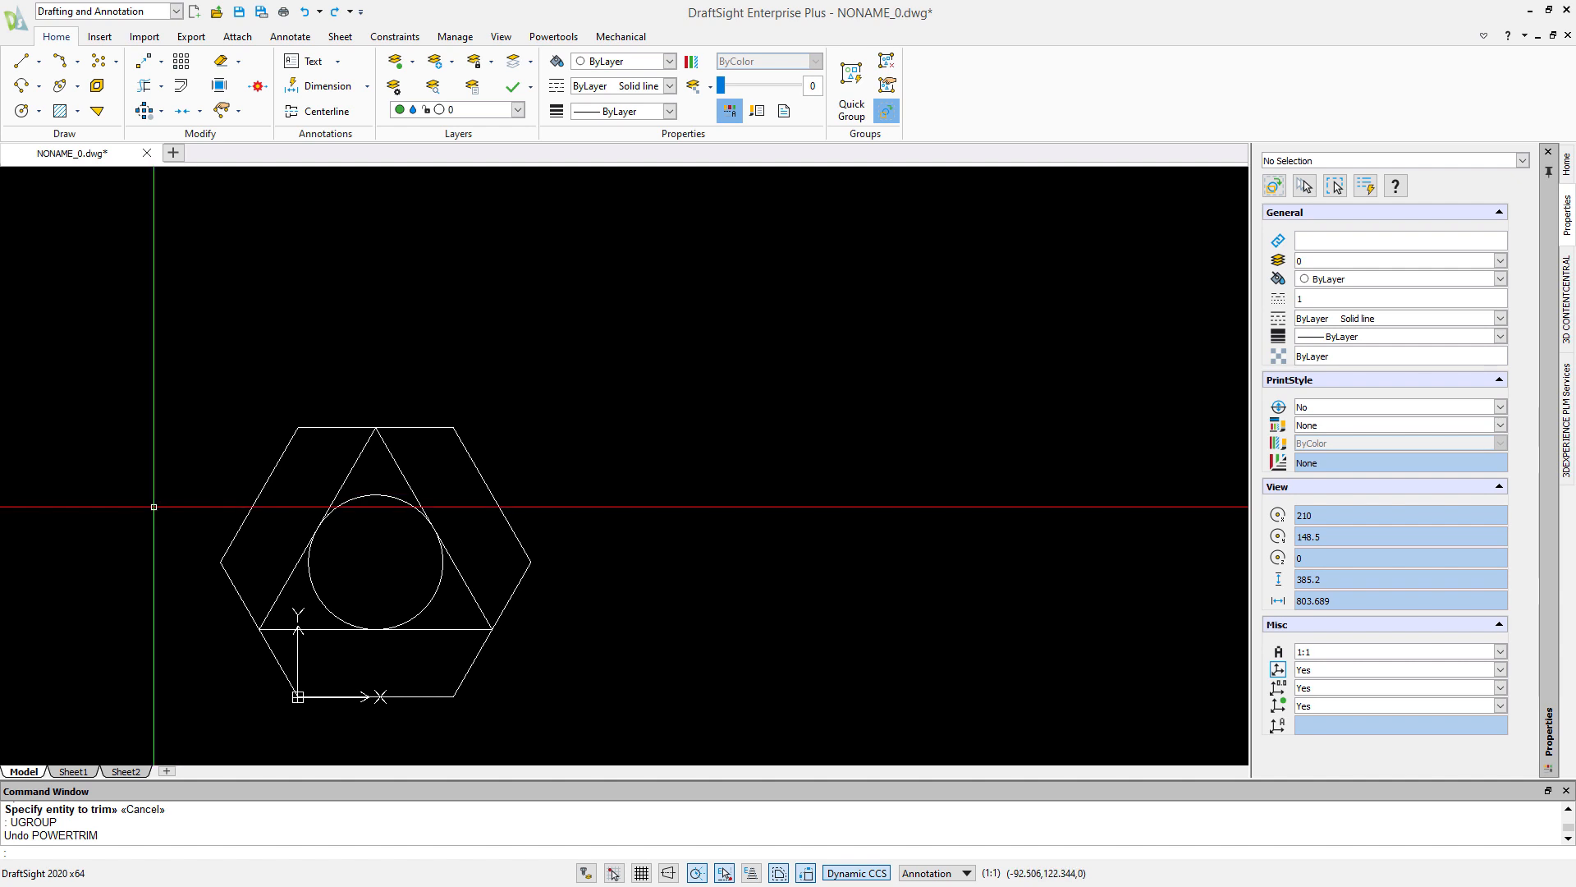
Trim the hexagon's lower corners, the triangle's base left of the tangent point, its tip and the circle's lower arc, using all entities as cutting edges
{"action": "left_click", "coordinate": [162, 88]}
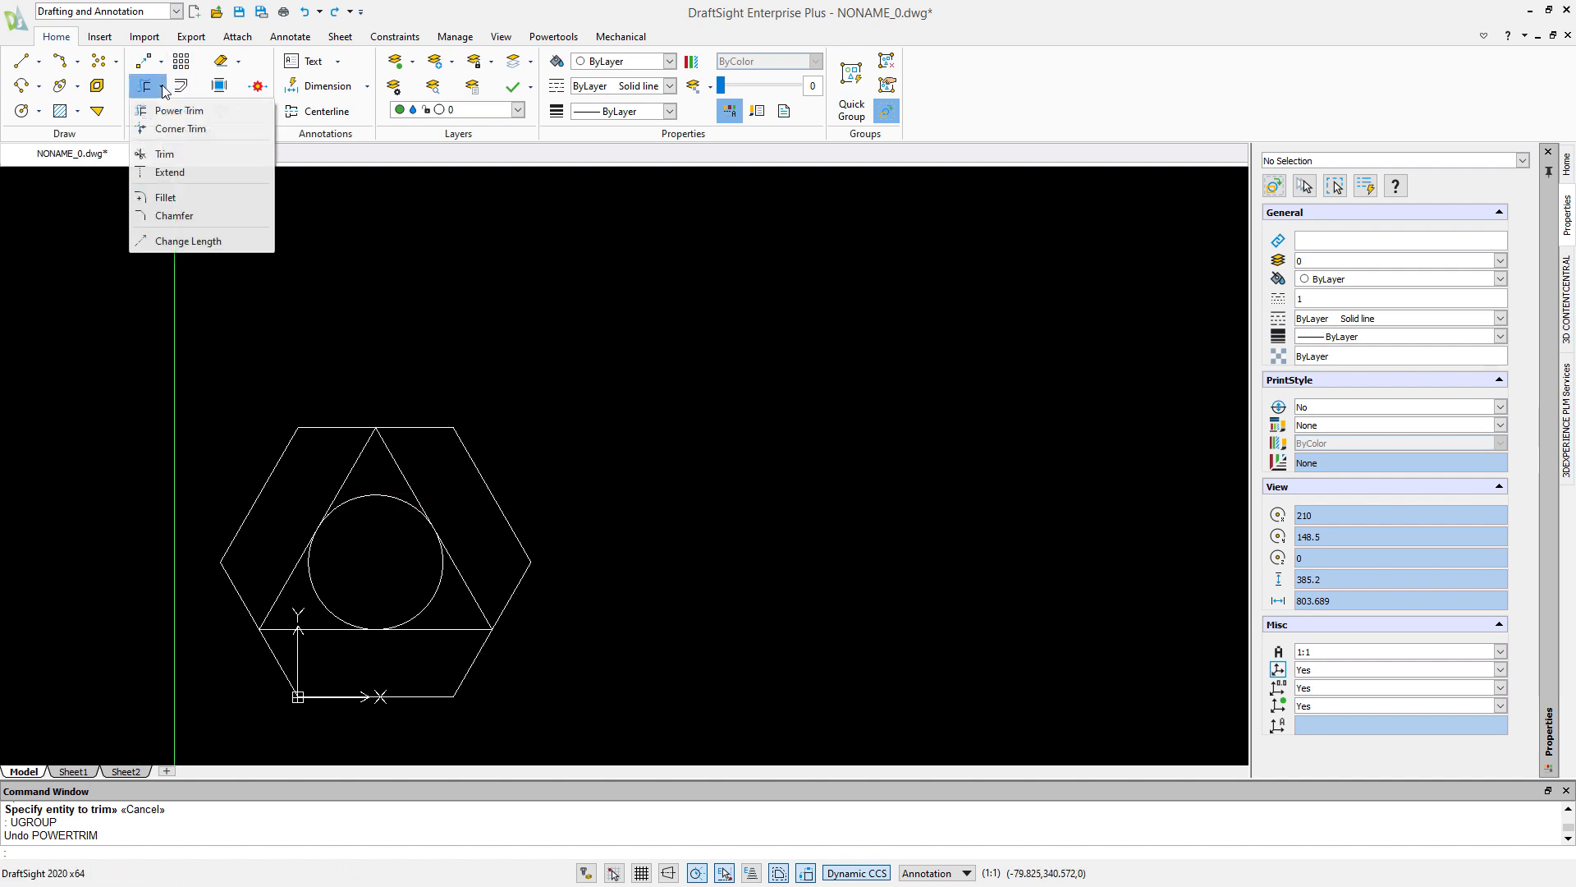
{"action": "left_click", "coordinate": [167, 155]}
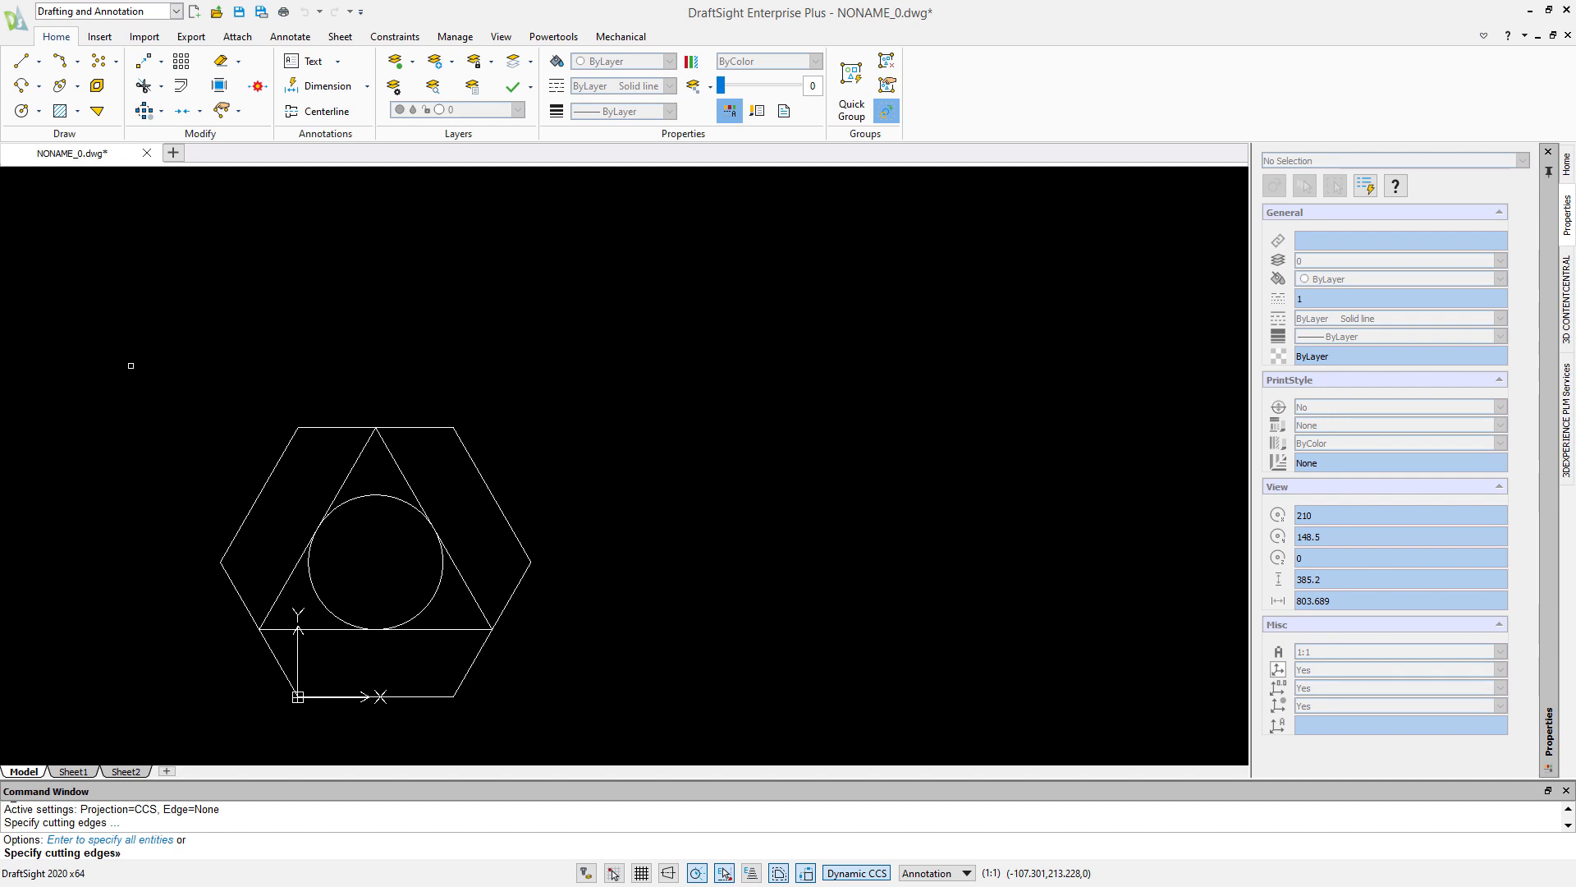
{"action": "key", "text": "Return"}
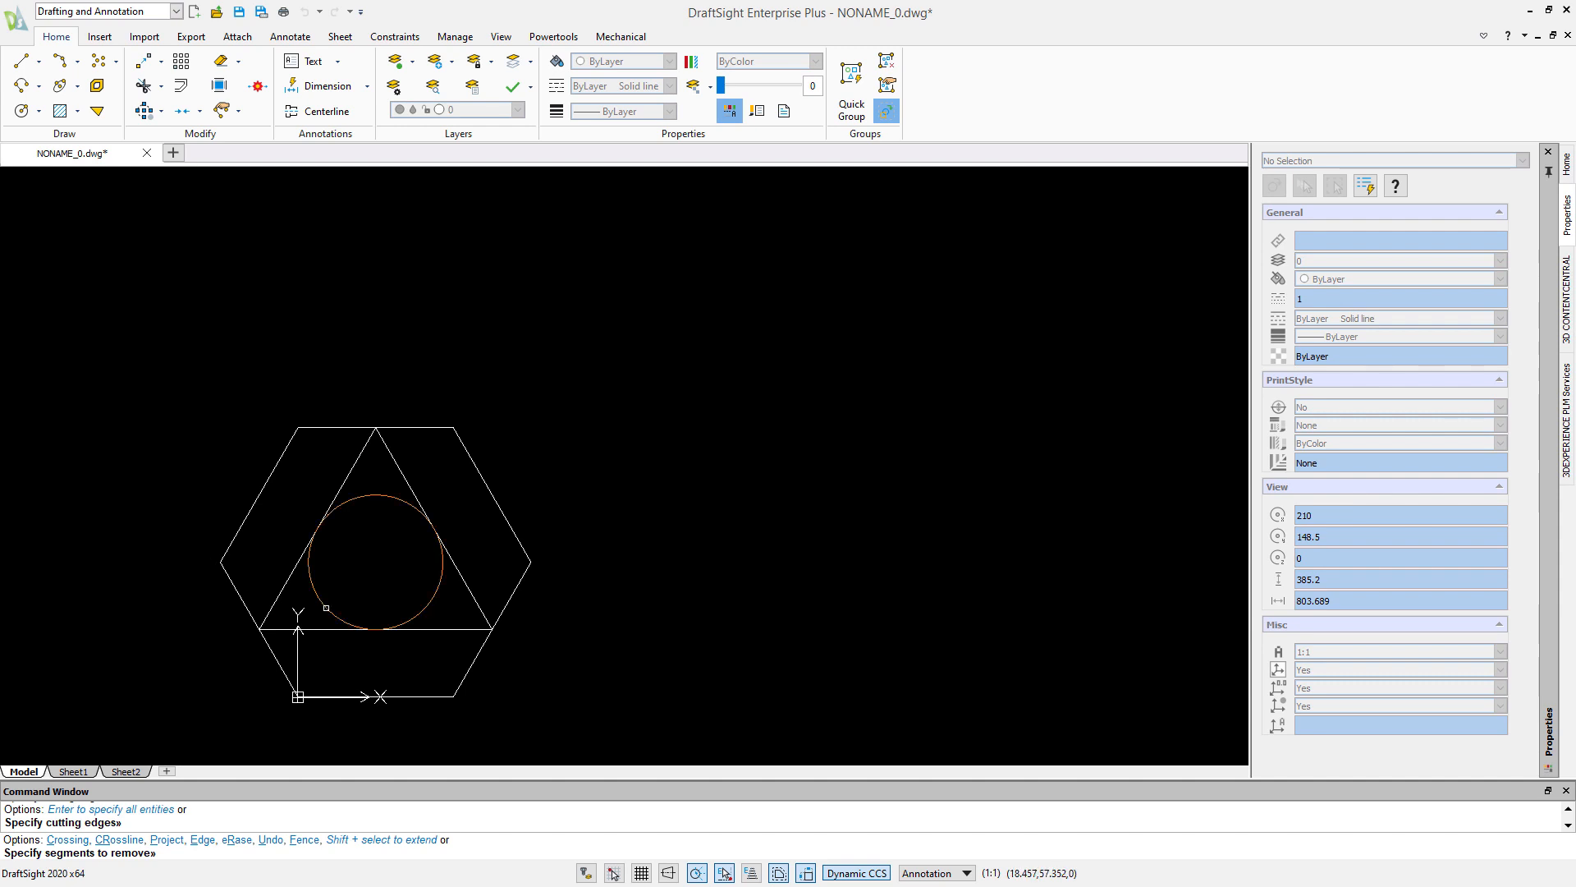
{"action": "left_click", "coordinate": [283, 628]}
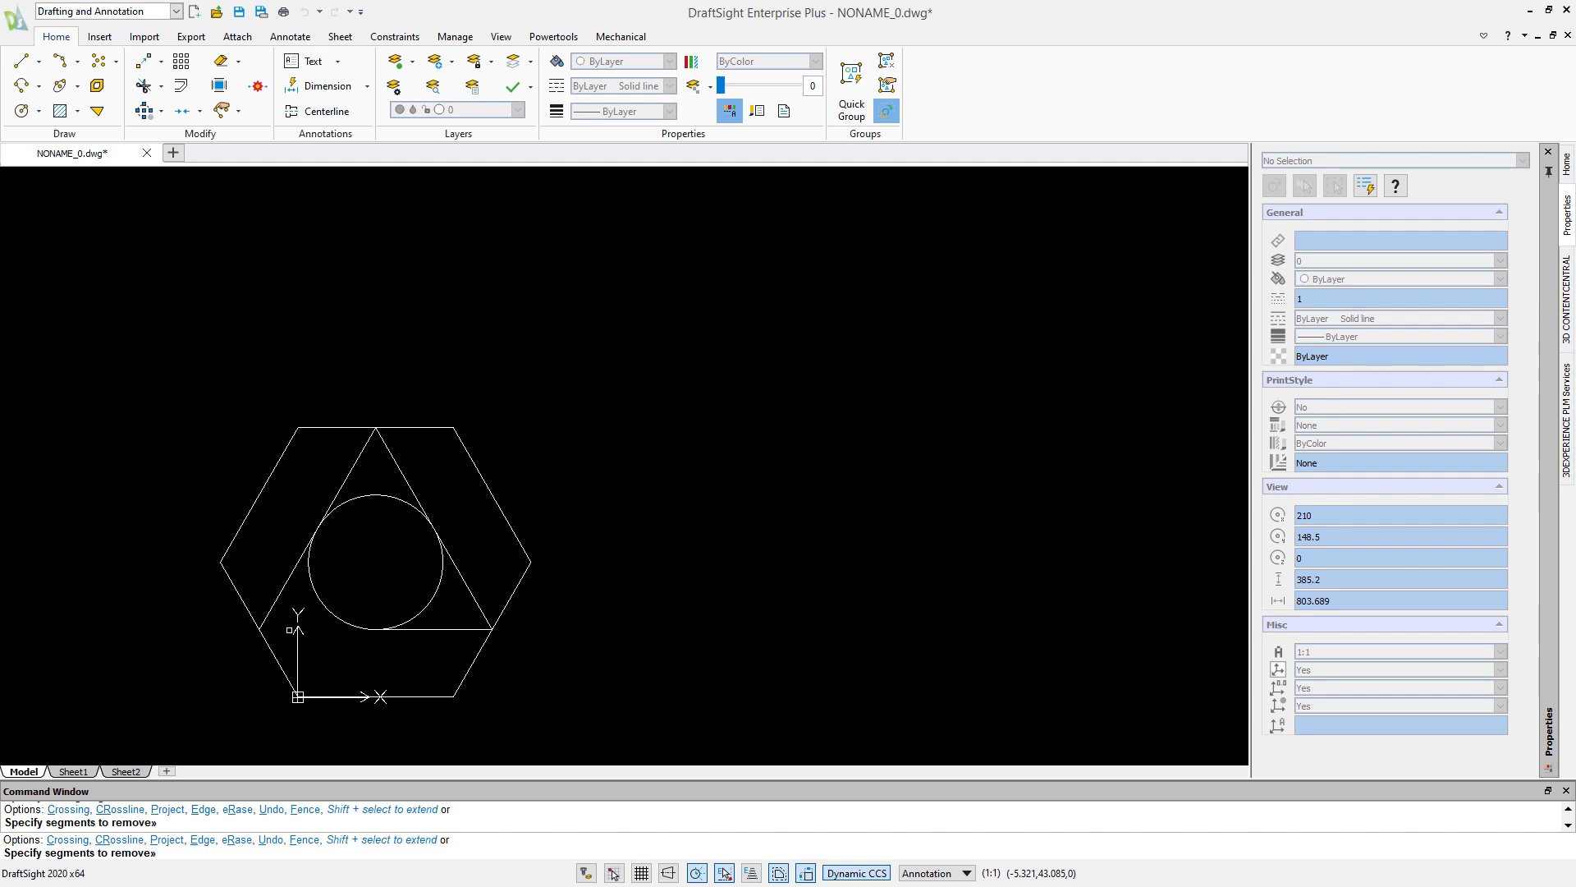
{"action": "left_click", "coordinate": [493, 750]}
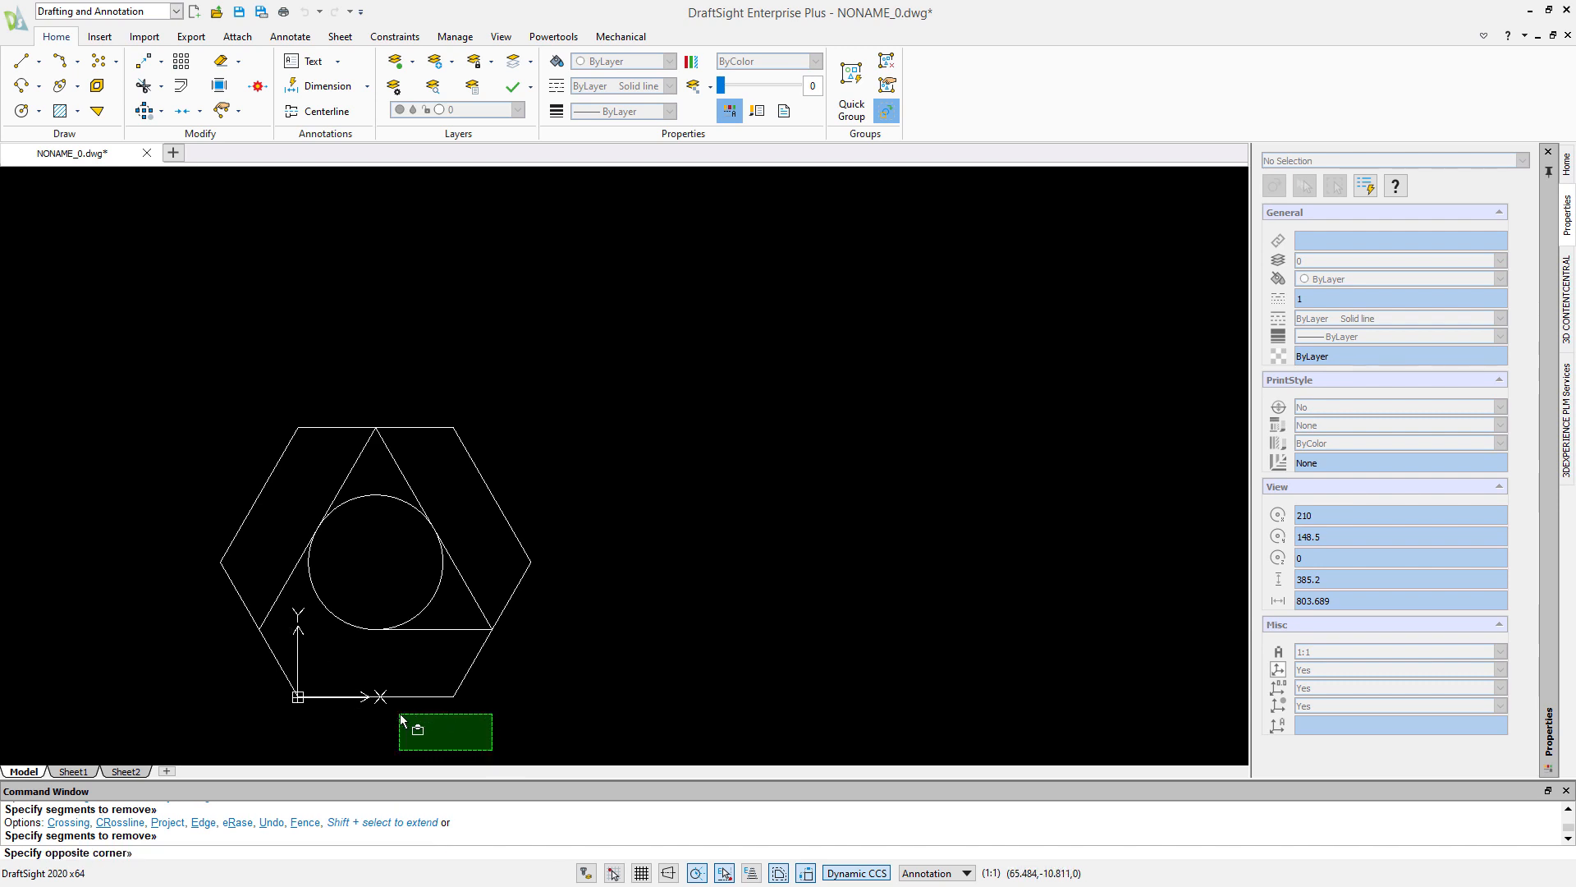
{"action": "left_click", "coordinate": [379, 665]}
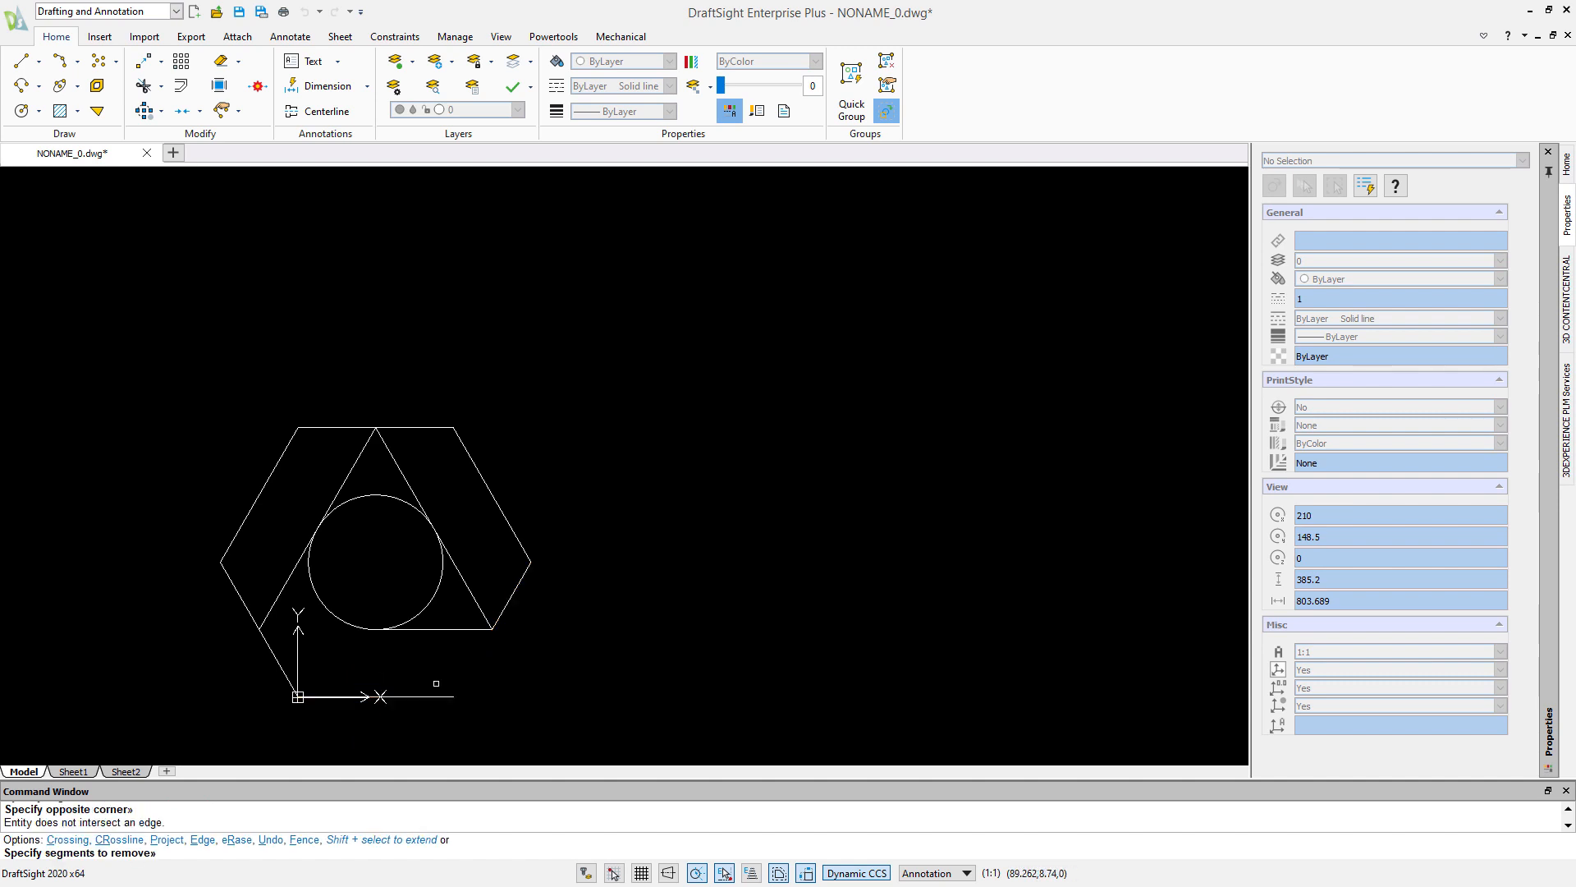
{"action": "left_click", "coordinate": [449, 677]}
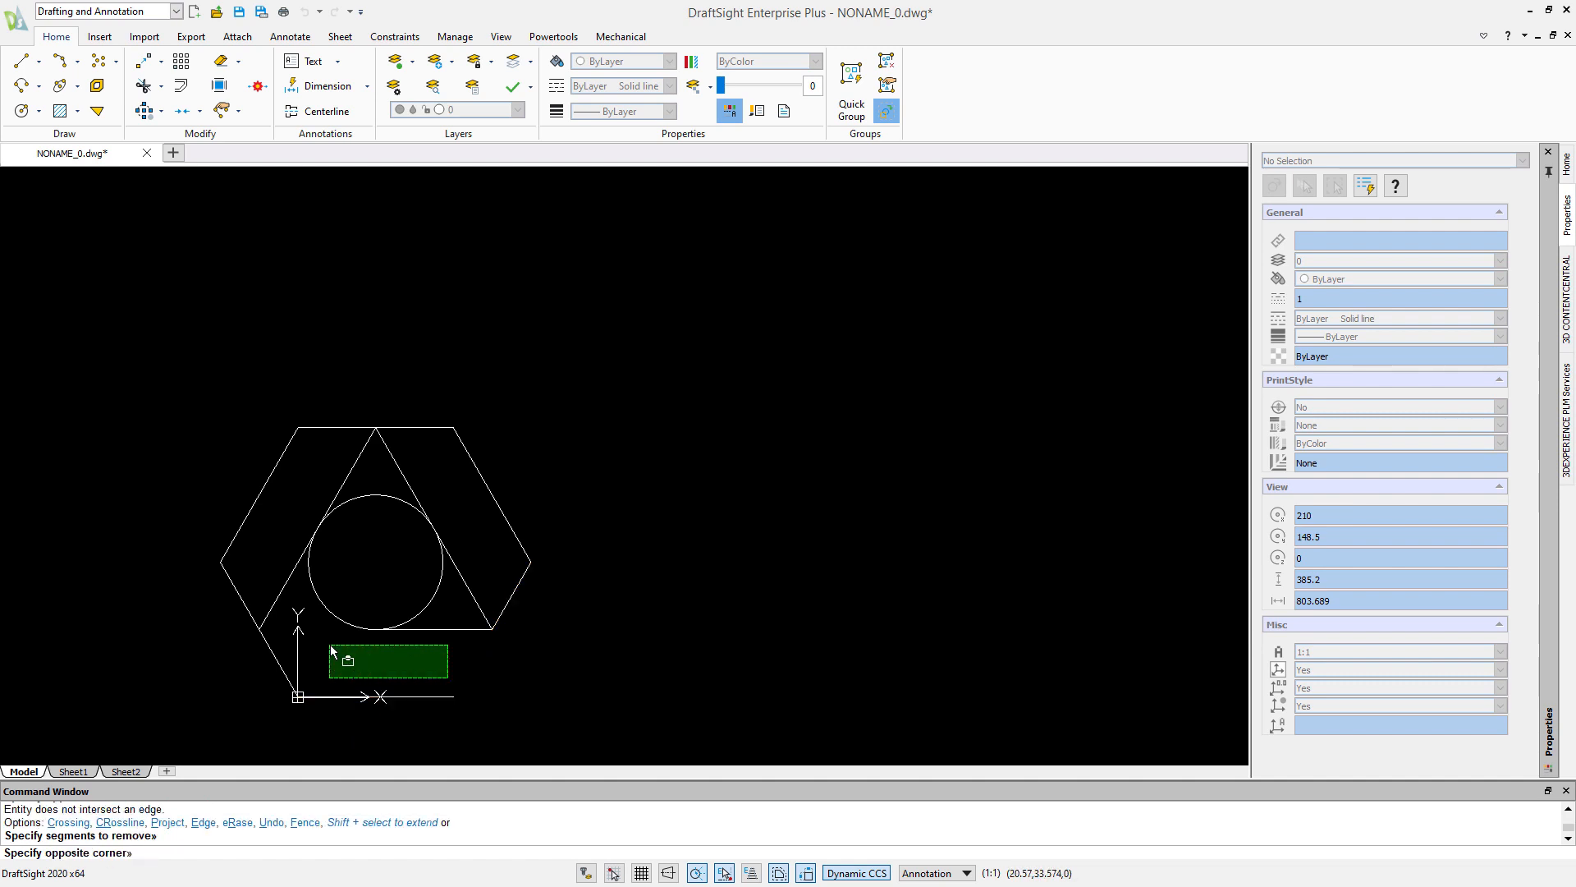
{"action": "left_click", "coordinate": [274, 626]}
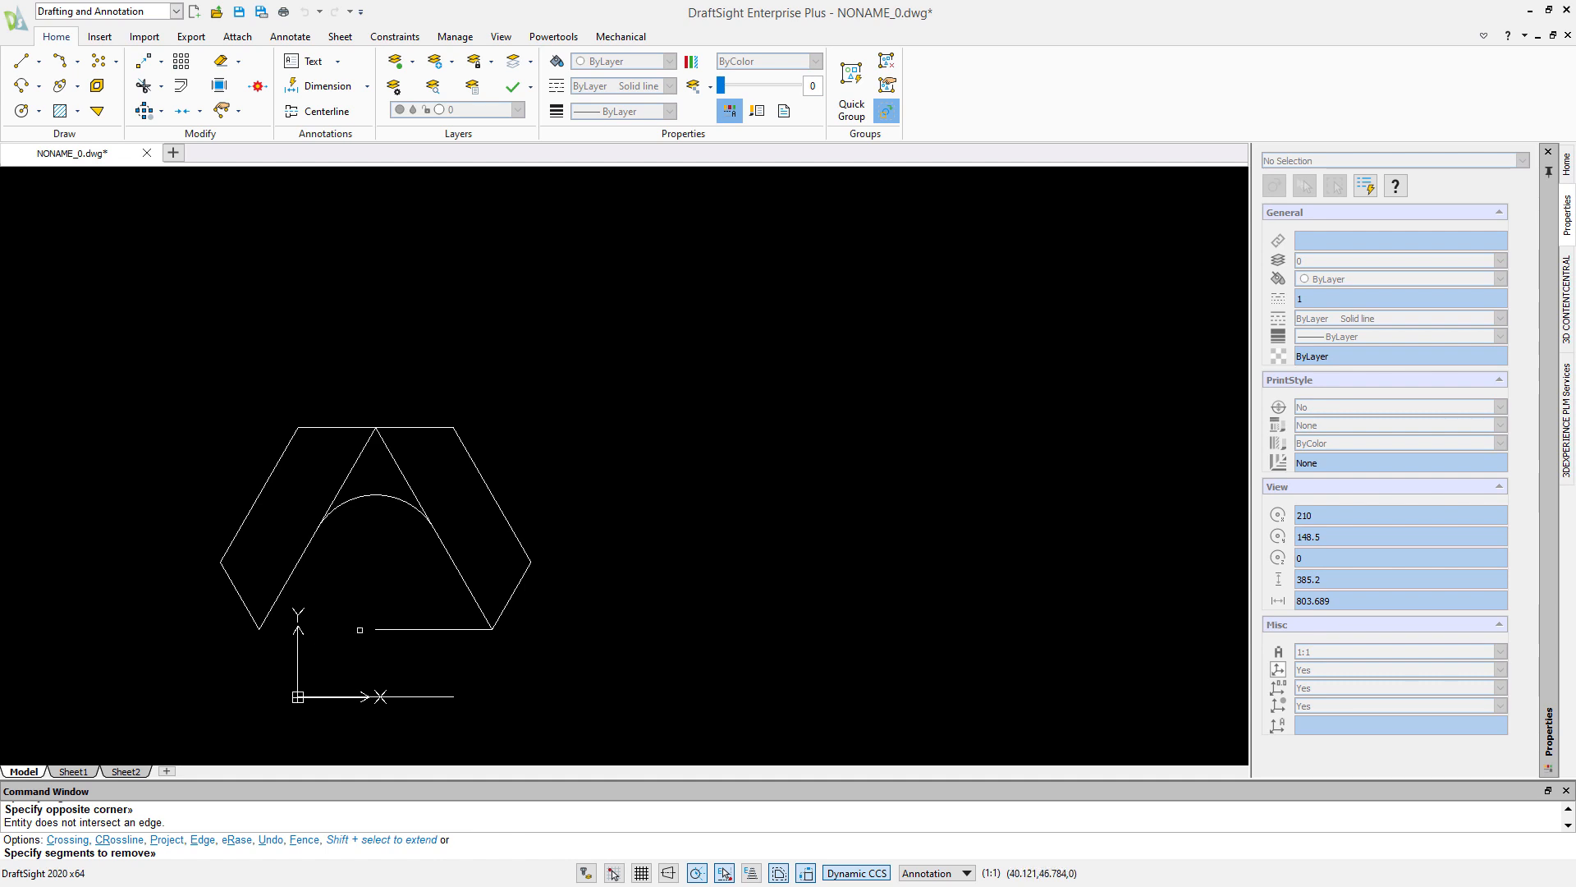
{"action": "left_click", "coordinate": [417, 440]}
{"action": "left_click", "coordinate": [343, 458]}
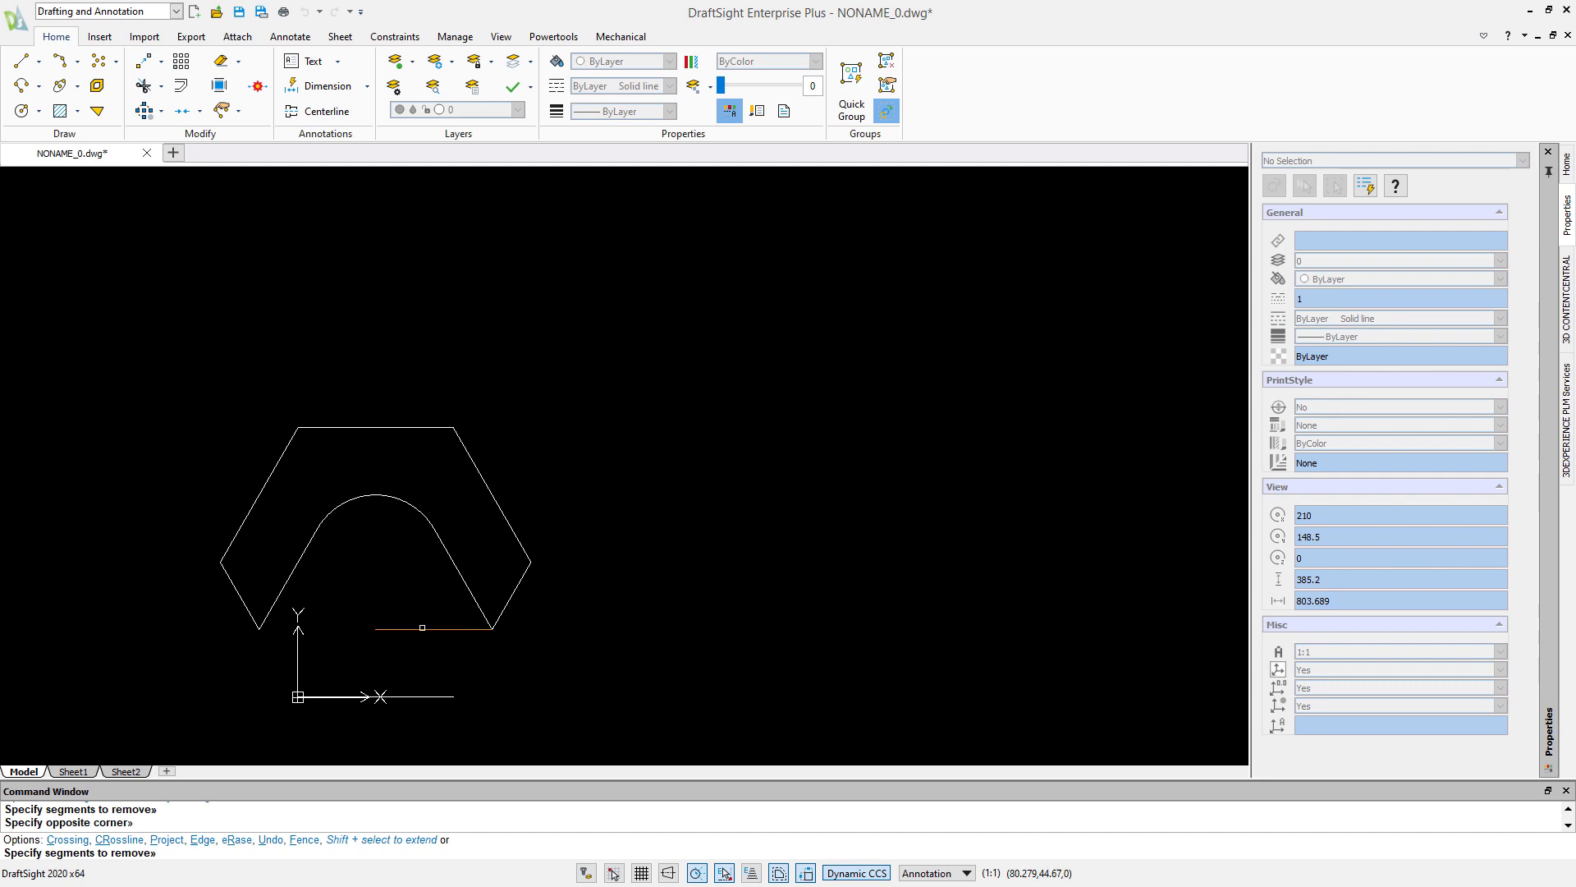
{"action": "key", "text": "Escape"}
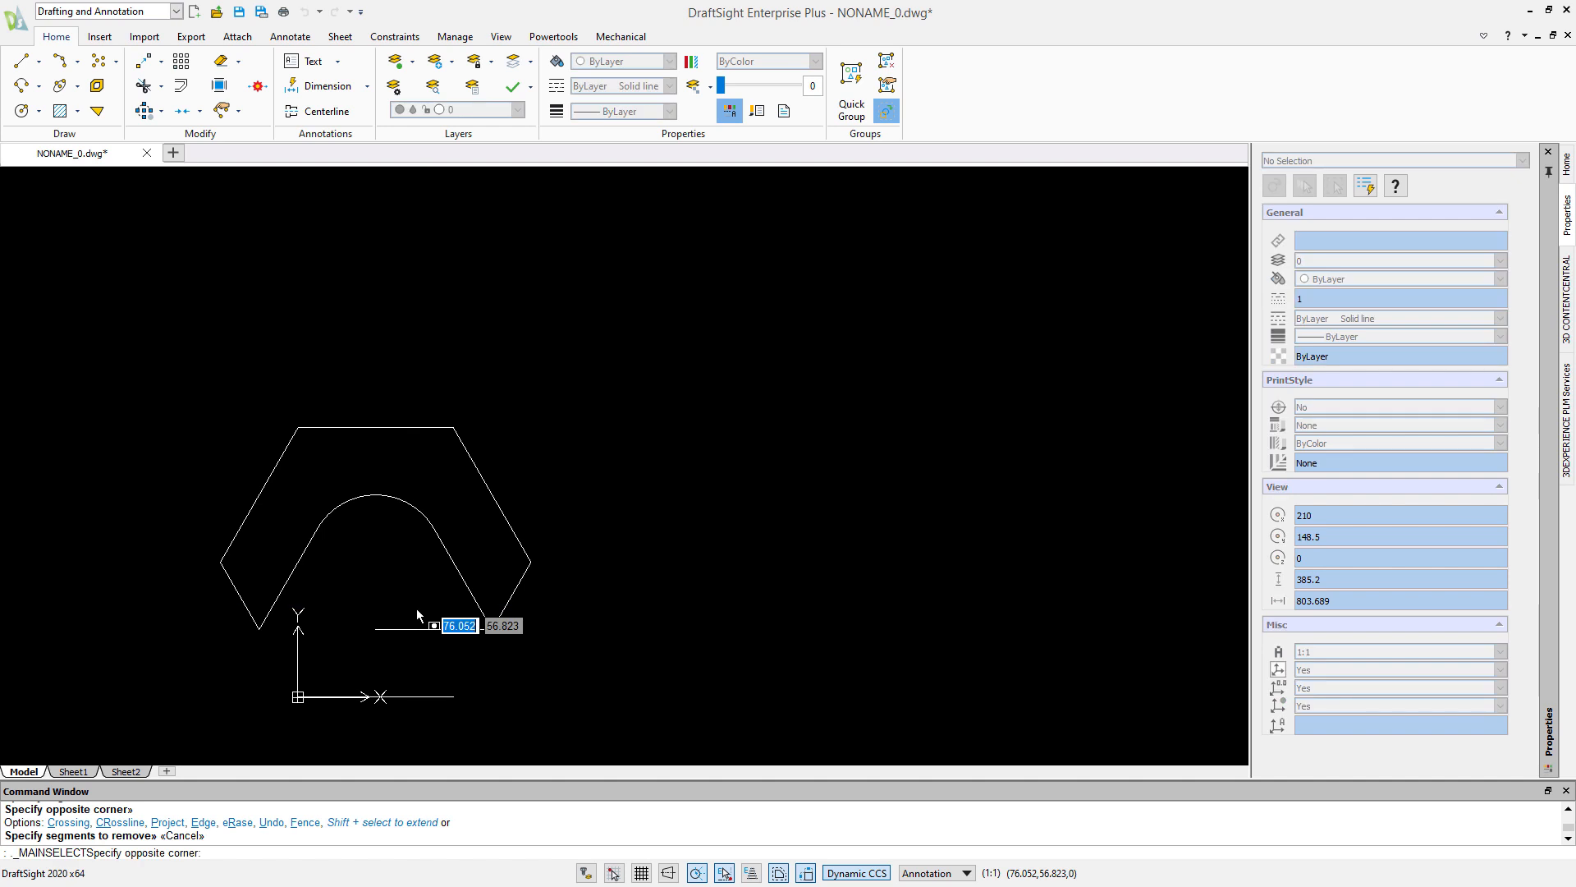
Delete the two leftover horizontal lines: the remaining half of the triangle's base and the hexagon's bottom side
{"action": "left_click", "coordinate": [416, 609]}
{"action": "left_click", "coordinate": [323, 707]}
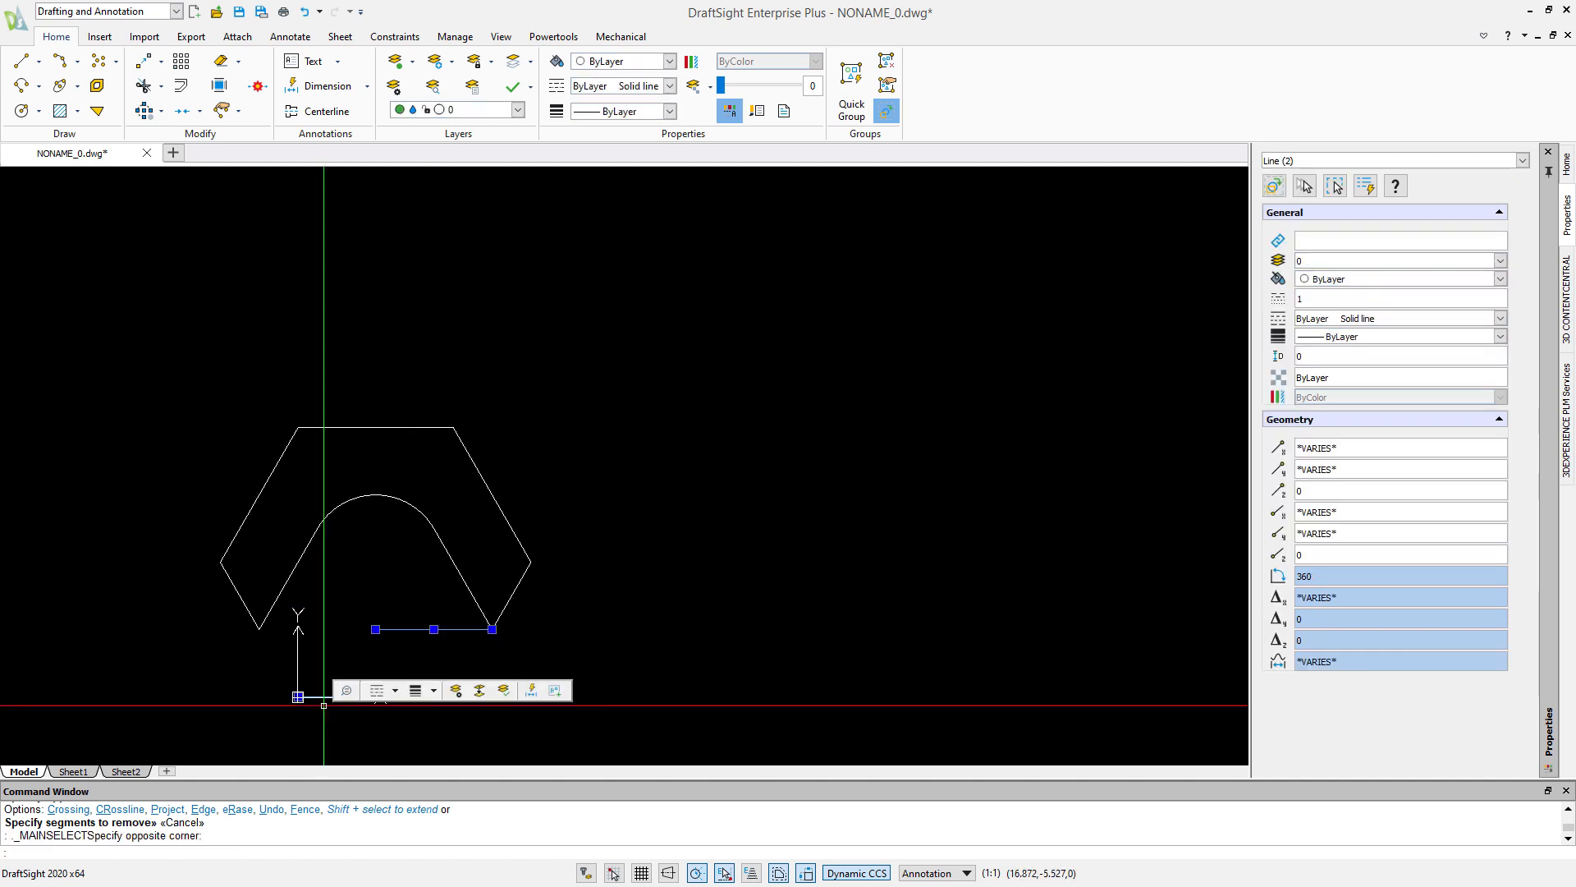
{"action": "key", "text": "Delete"}
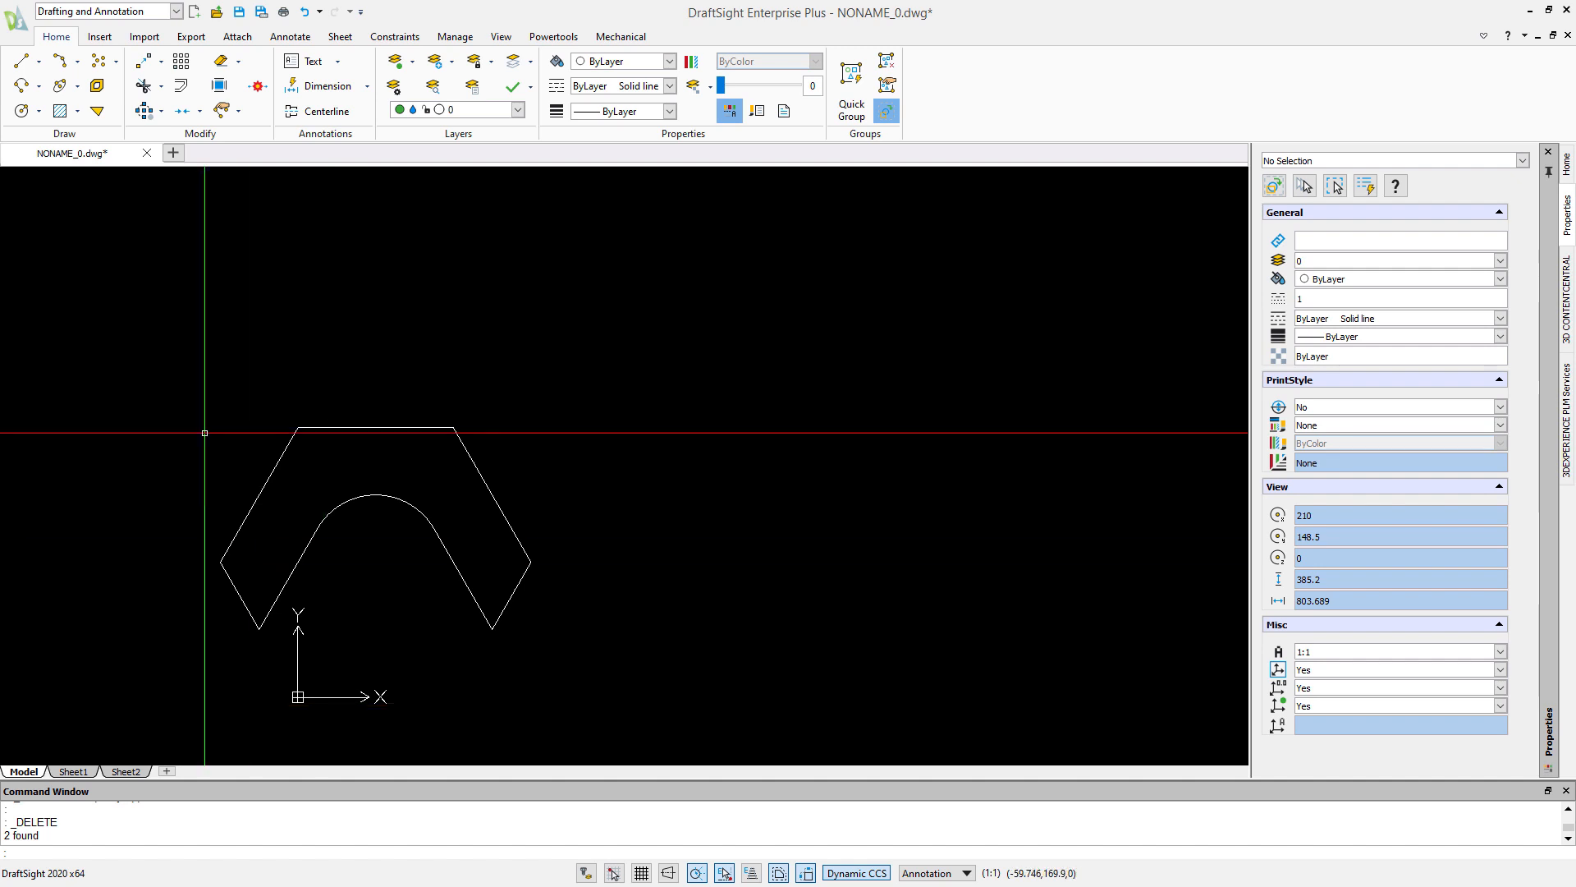
Copy the whole trimmed profile from its leftmost corner to the midpoint of its upper-right side
{"action": "left_click", "coordinate": [141, 72]}
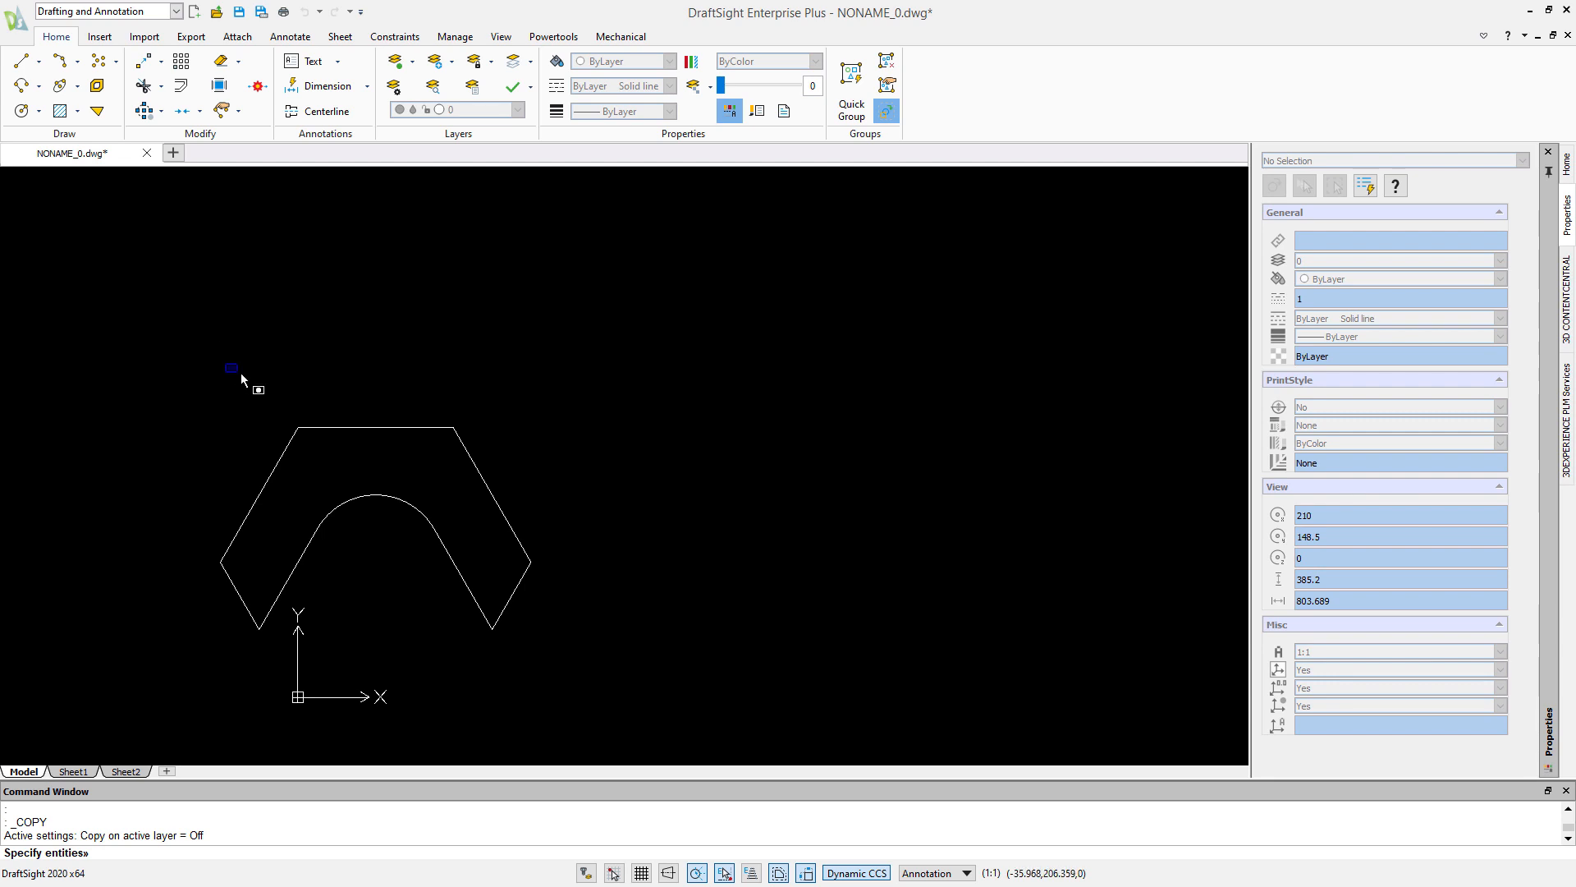
{"action": "left_click", "coordinate": [225, 363]}
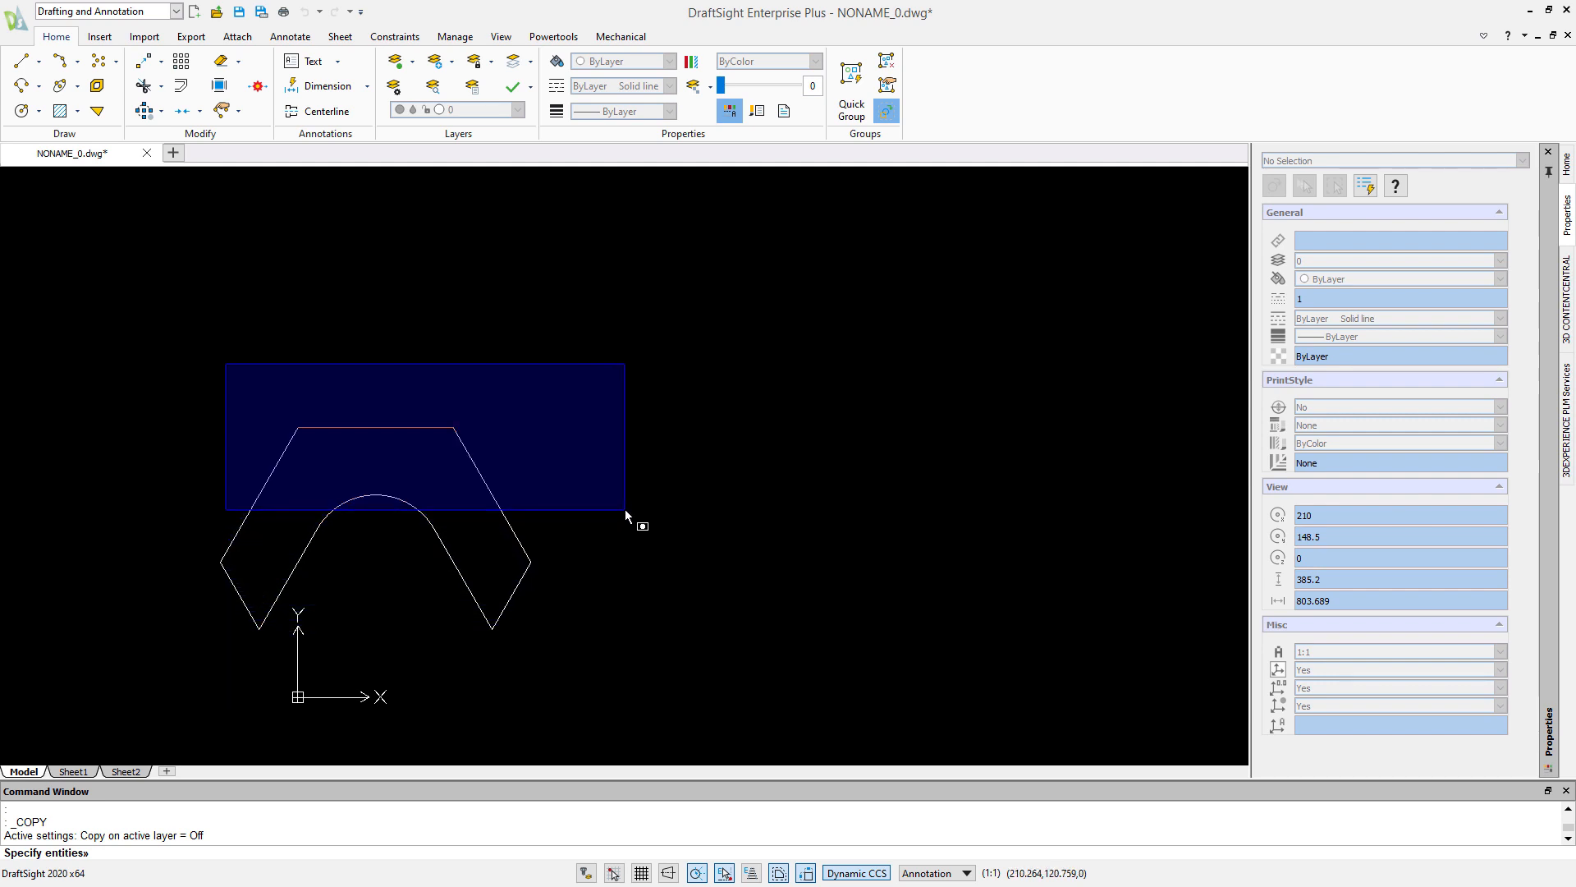
{"action": "left_click", "coordinate": [556, 380]}
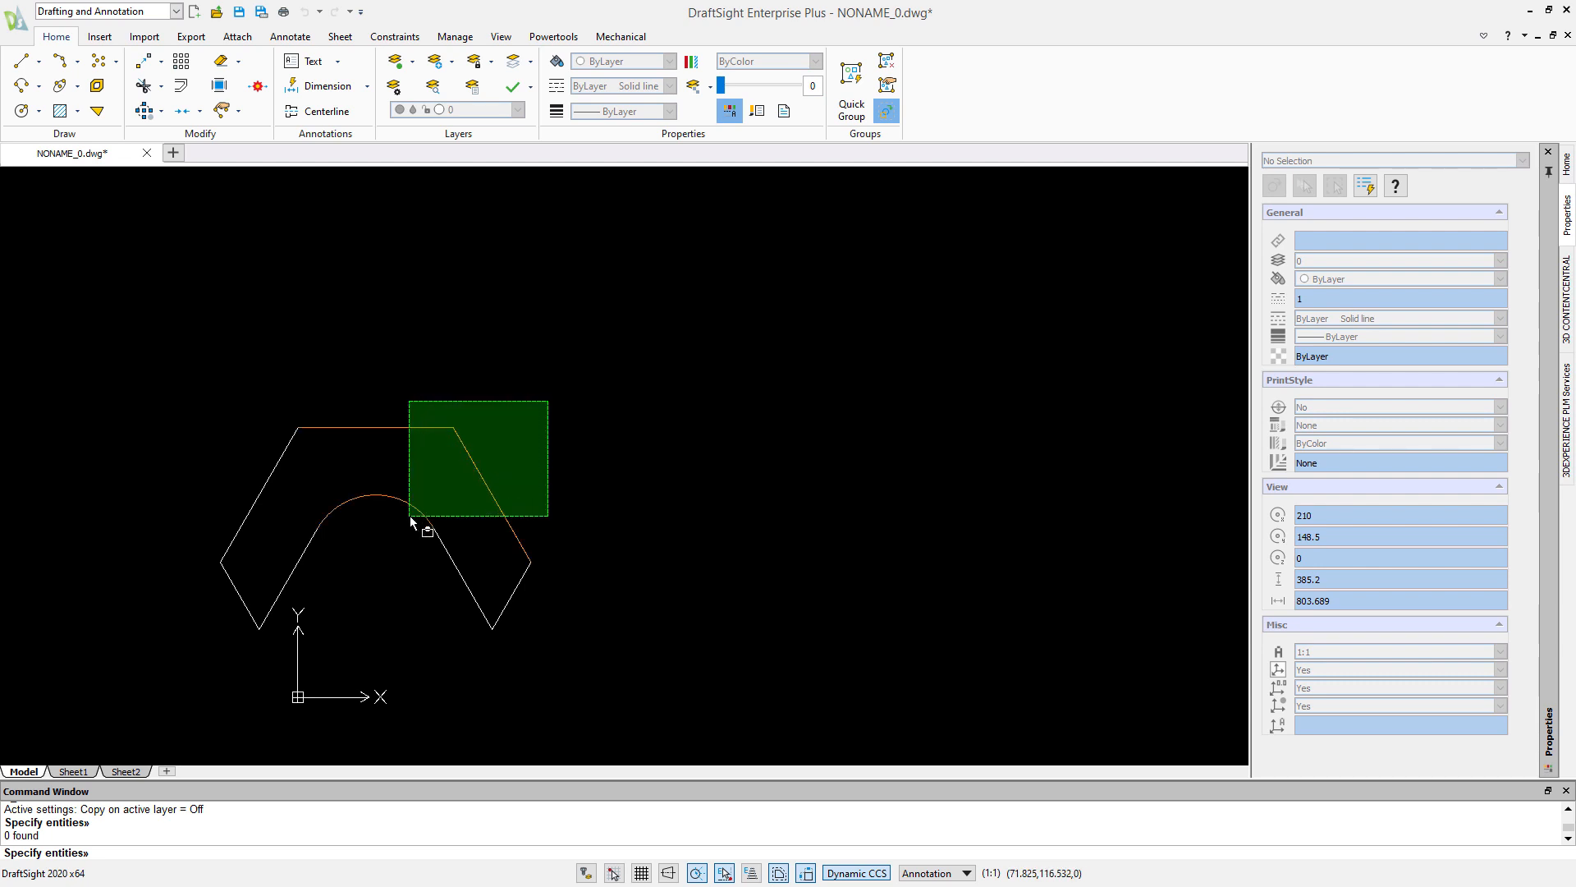
{"action": "left_click_drag", "start_coordinate": [362, 583], "coordinate": [139, 617]}
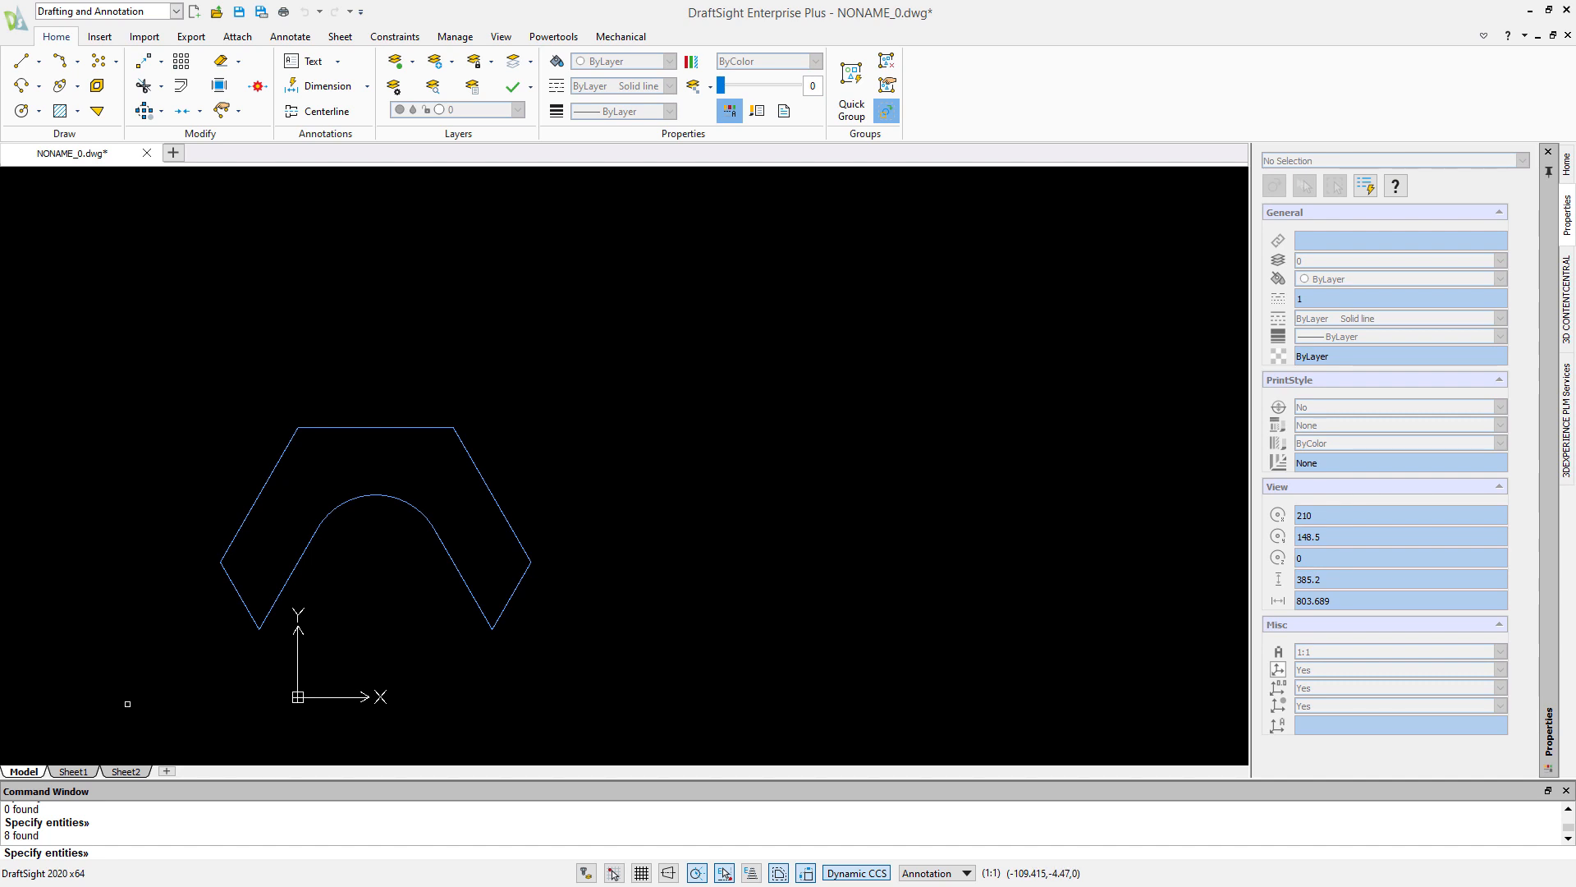
{"action": "key", "text": "Return"}
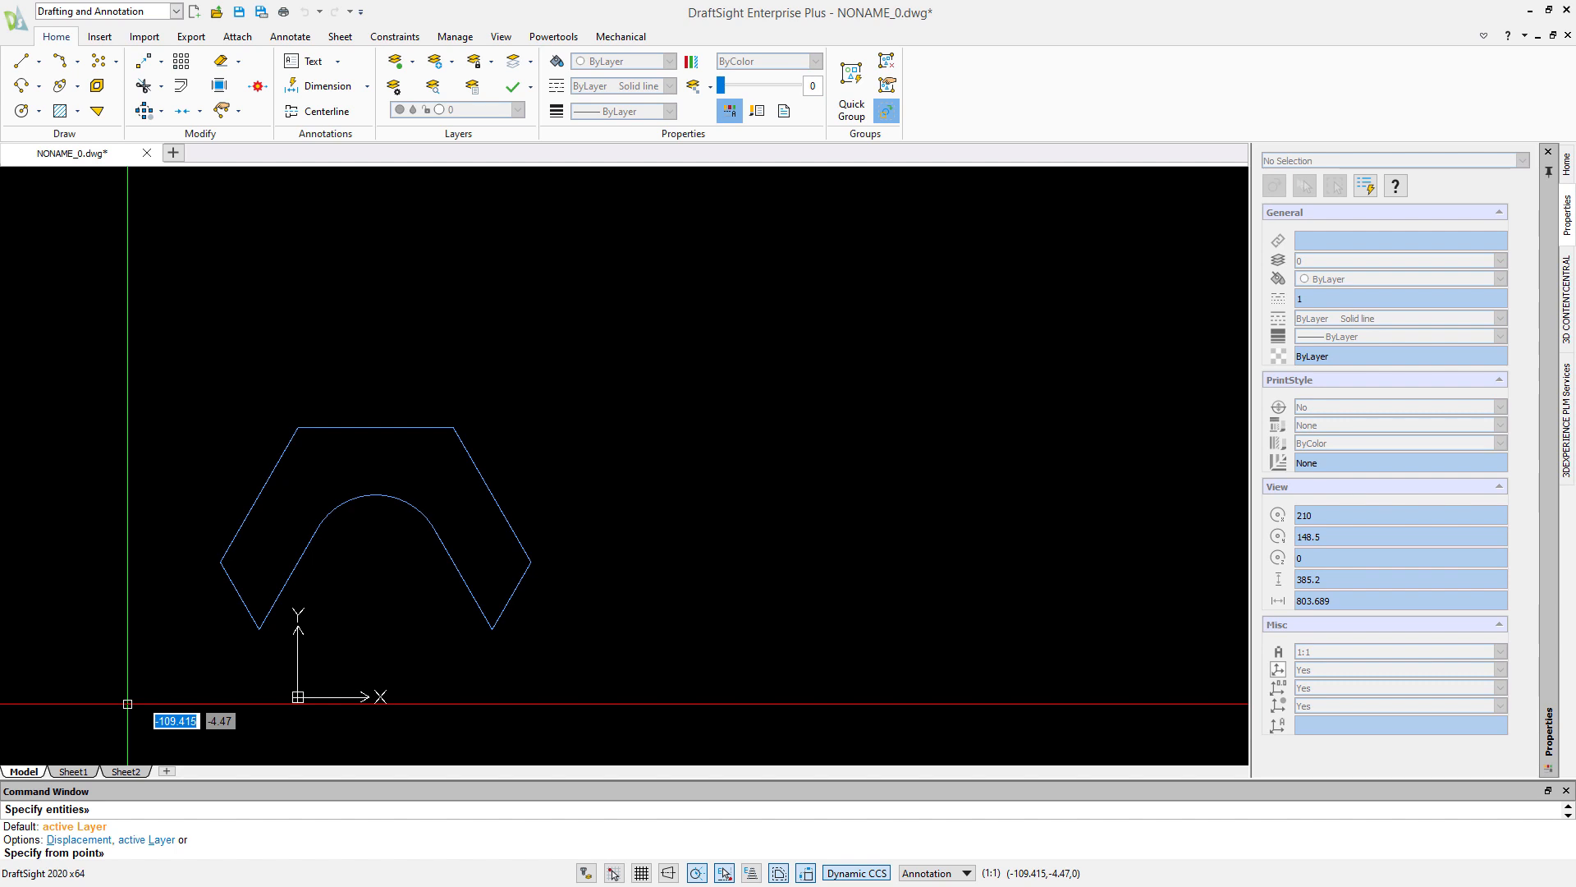
{"action": "left_click", "coordinate": [220, 562]}
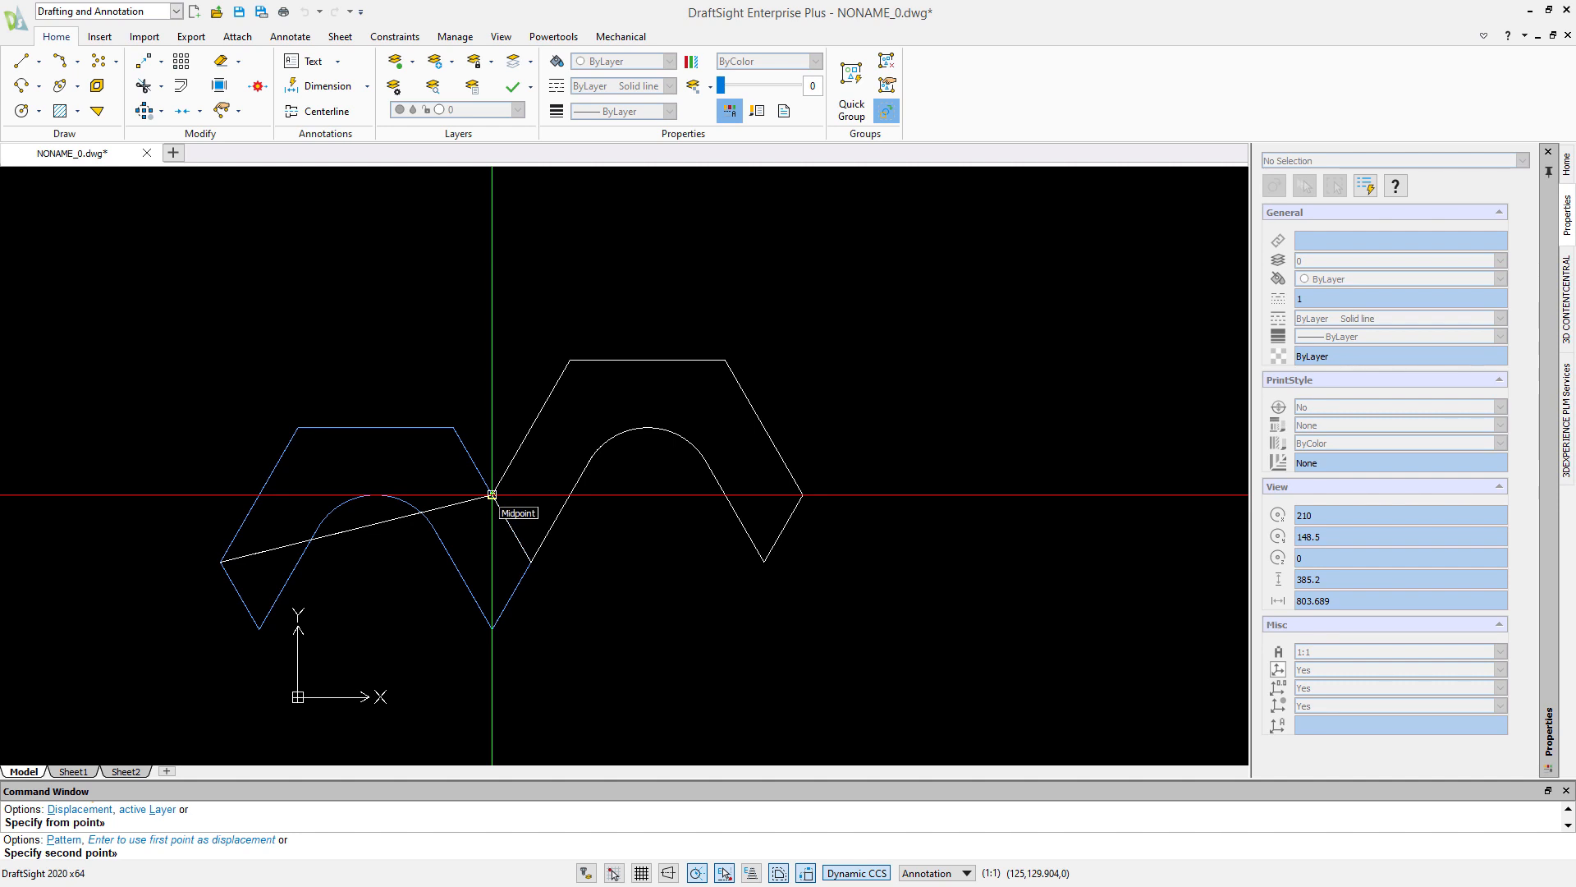
{"action": "left_click", "coordinate": [492, 495]}
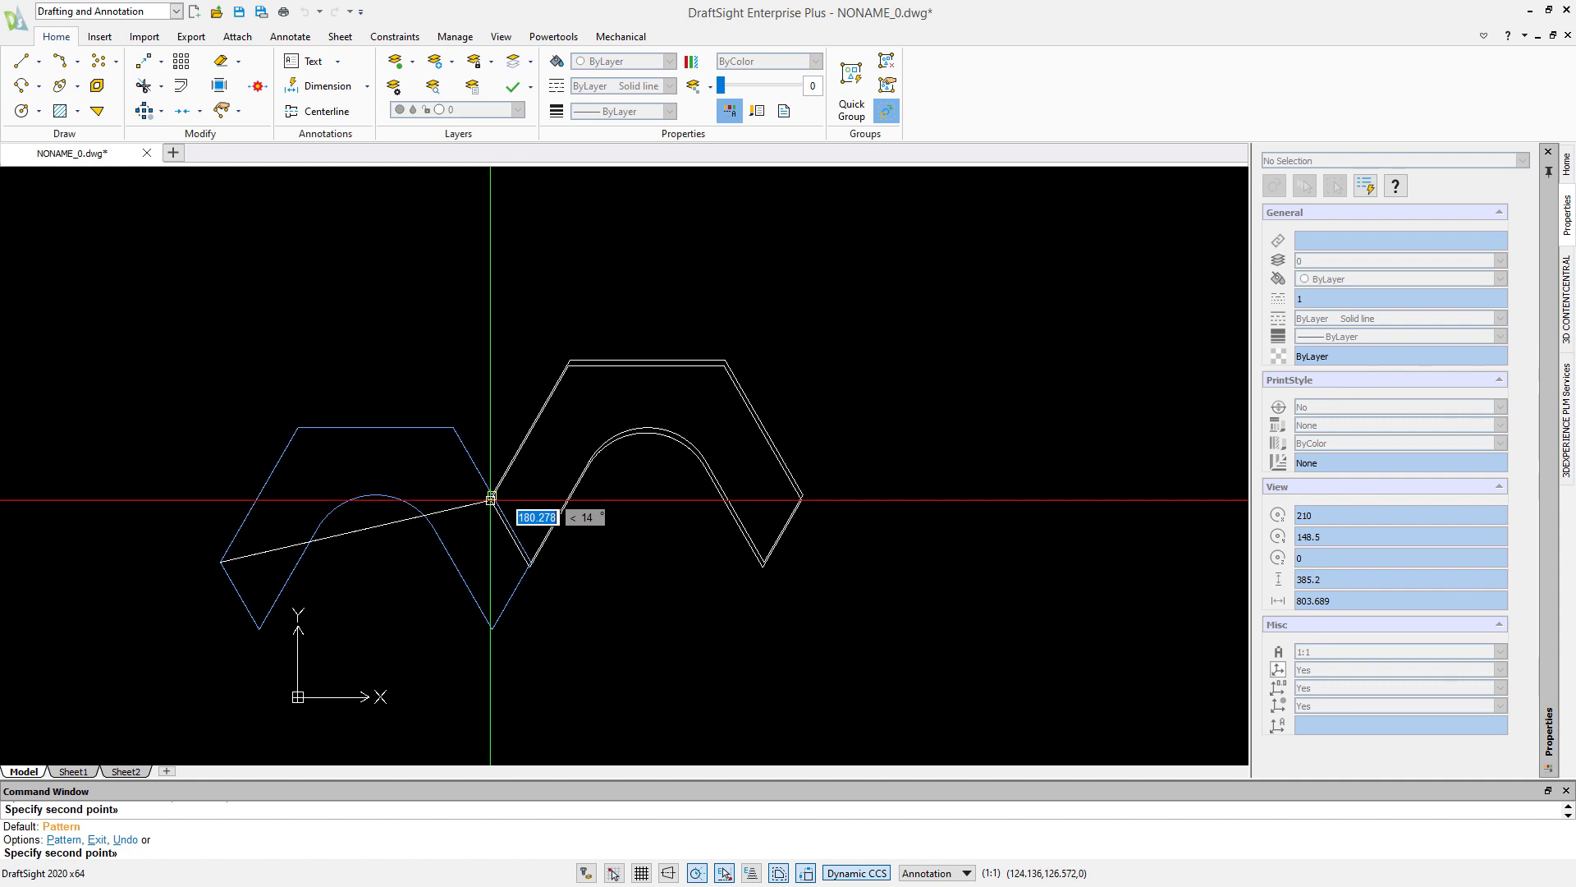
Place three more copies in a row to the right, alternately at the previous copy's right leg tip and upper-right side midpoint
{"action": "left_click", "coordinate": [763, 563]}
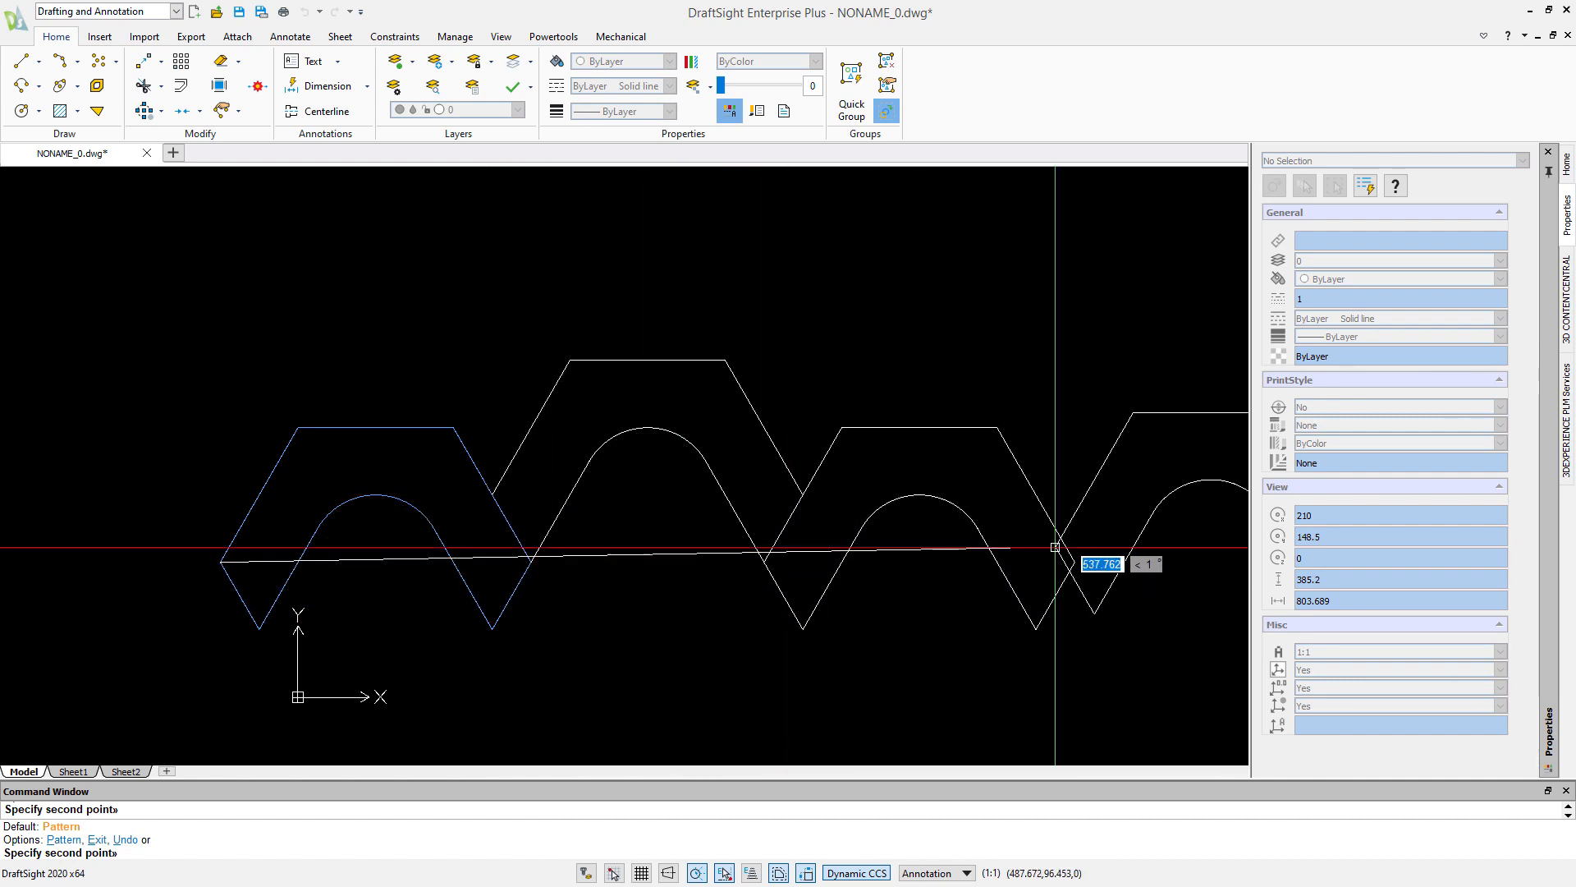
{"action": "left_click", "coordinate": [1036, 494]}
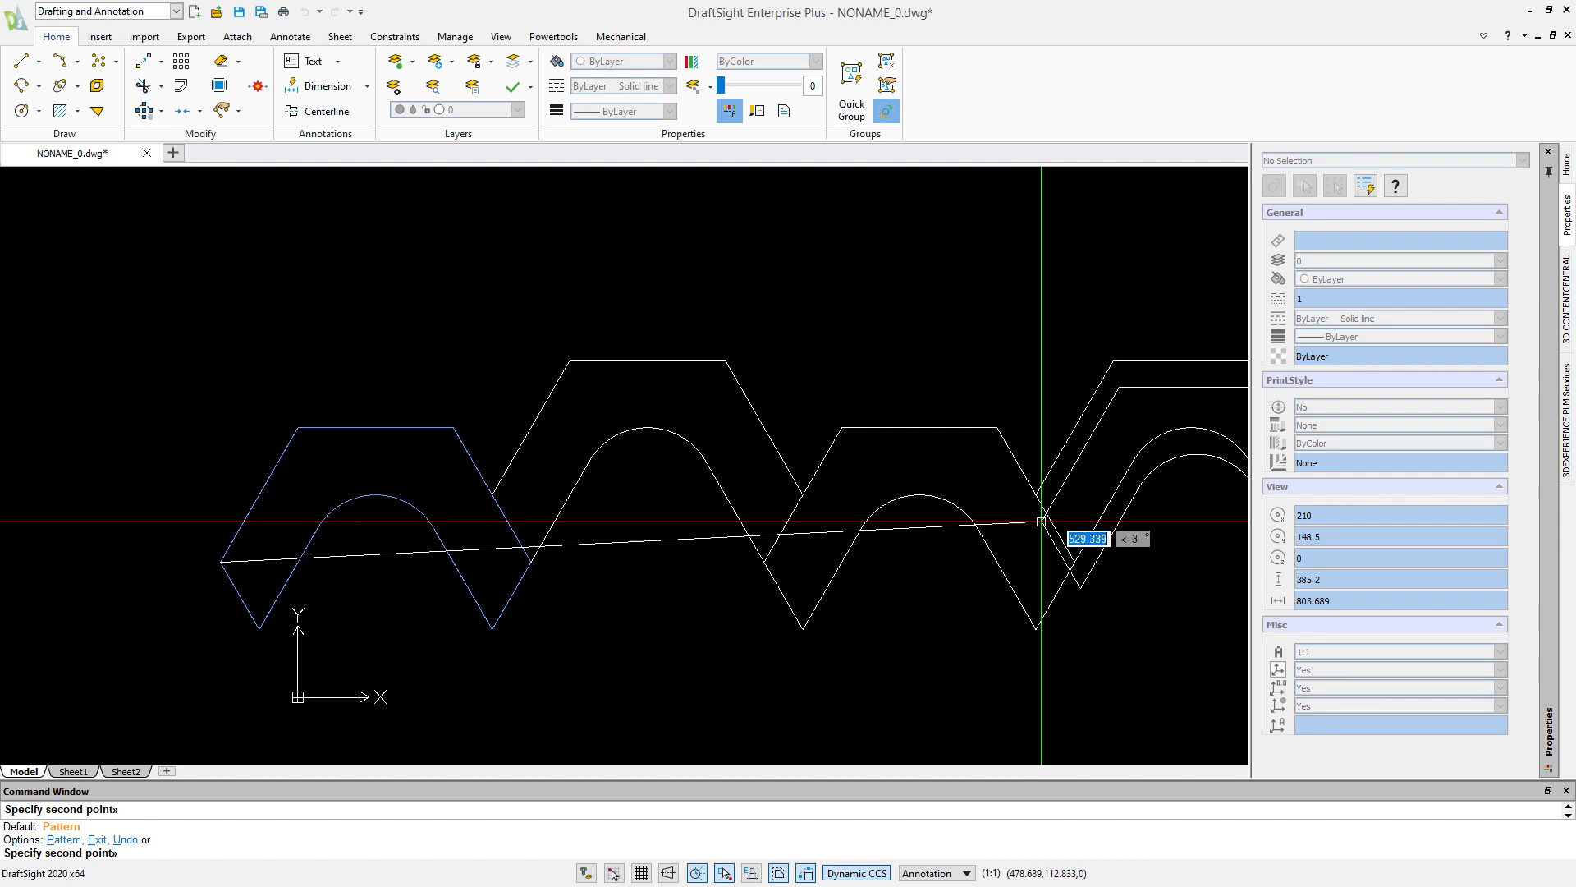
{"action": "middle_click_drag", "start_coordinate": [1081, 584], "coordinate": [849, 569]}
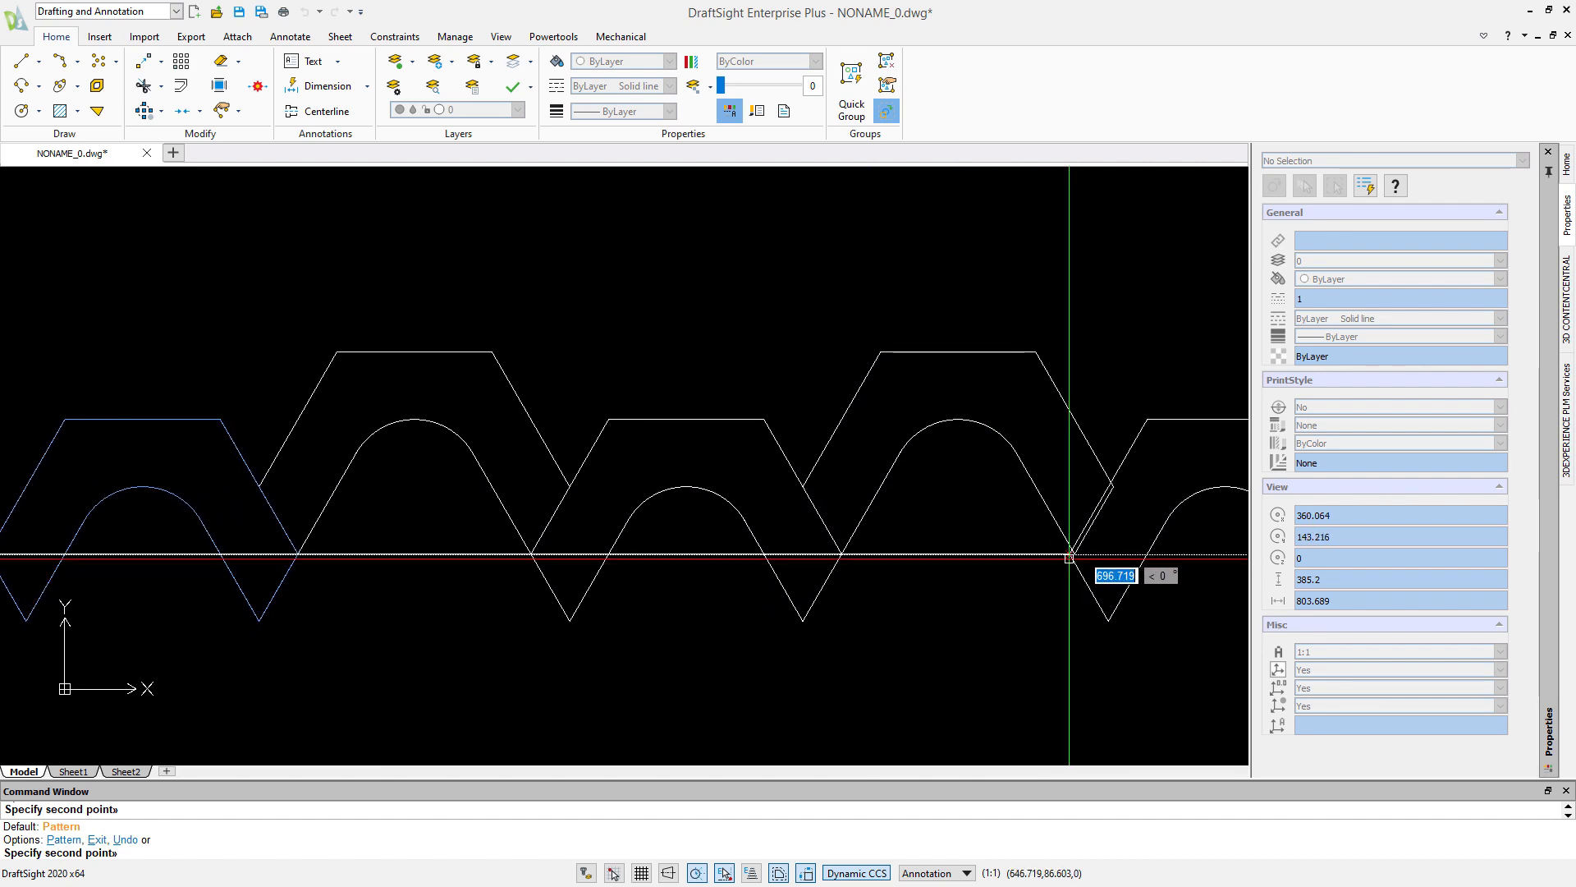
{"action": "left_click", "coordinate": [1075, 553]}
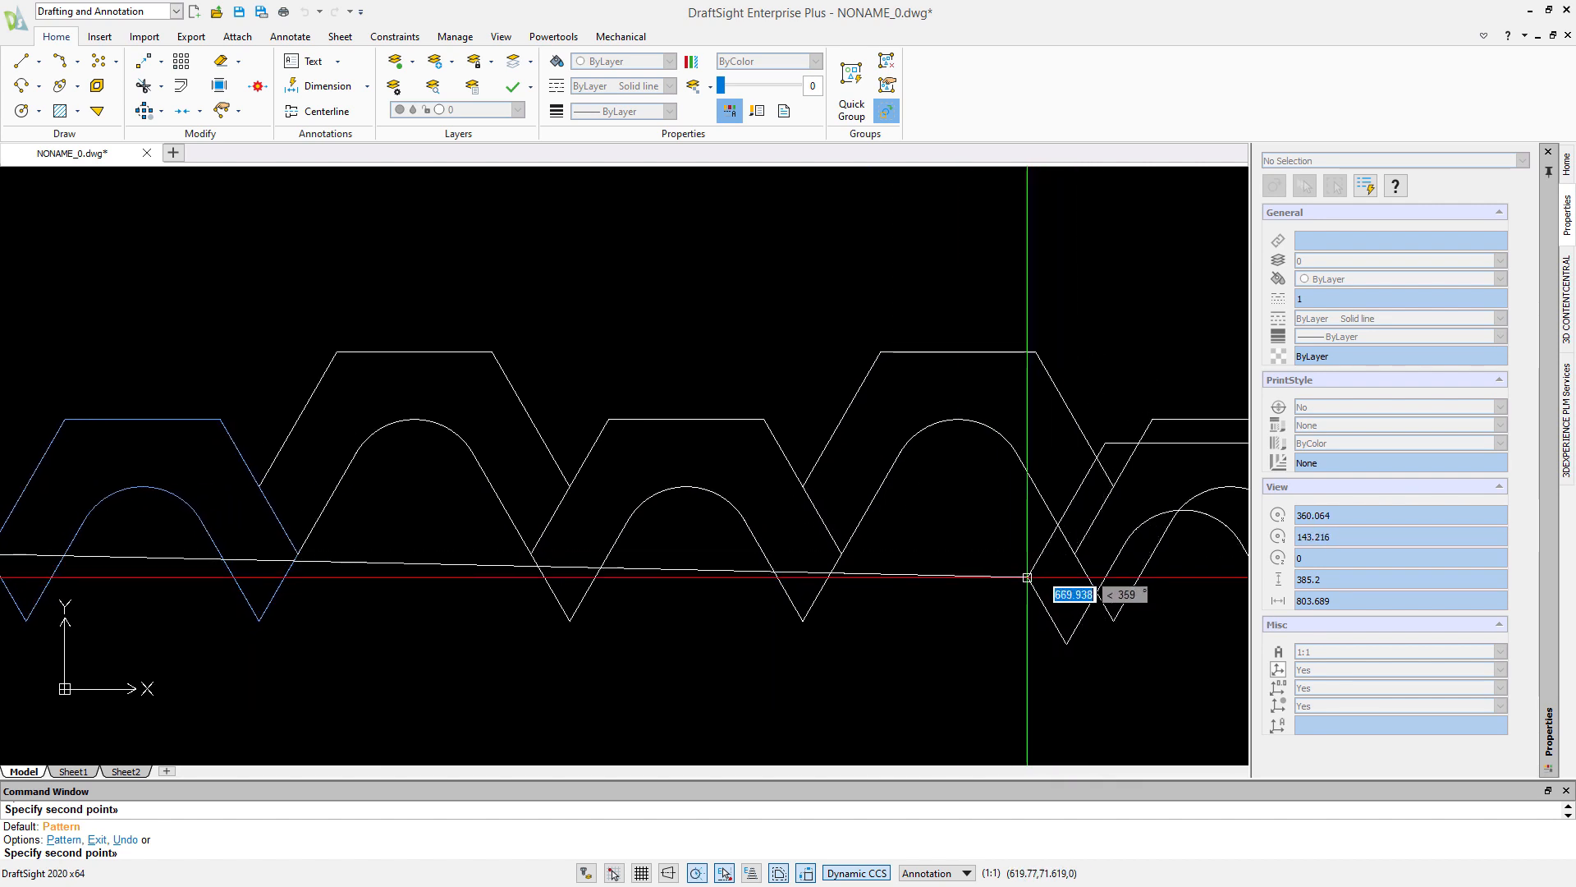
{"action": "key", "text": "Escape"}
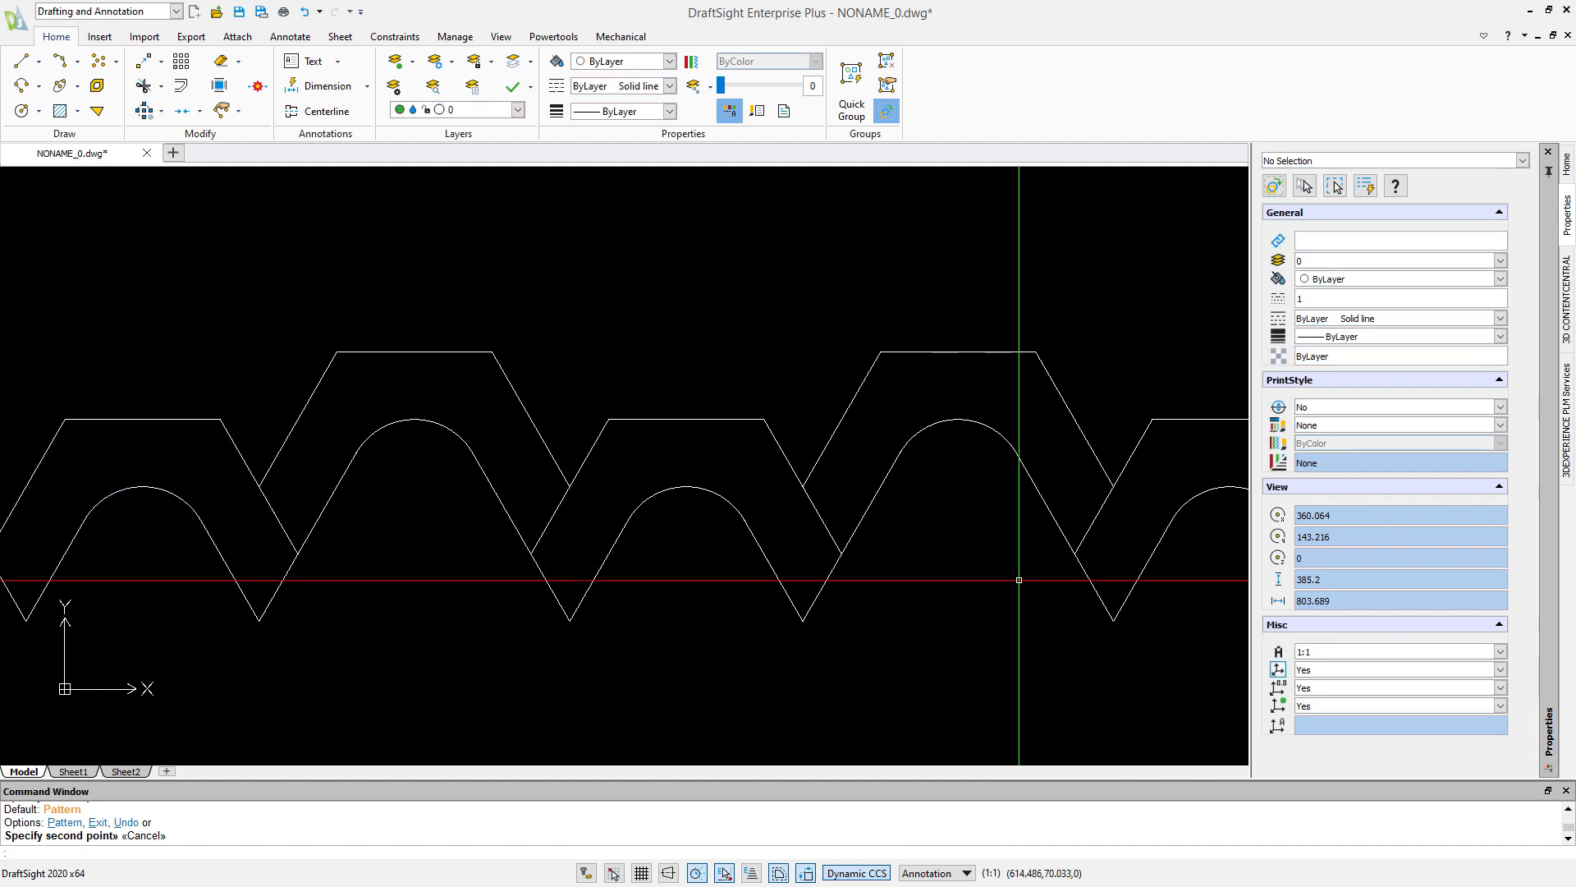
Select the entire row of profiles, restrict the selection's properties to arcs, set their line color to Red, and clear the selection
{"action": "scroll", "coordinate": [1015, 580], "scroll_direction": "down", "scroll_amount": 4}
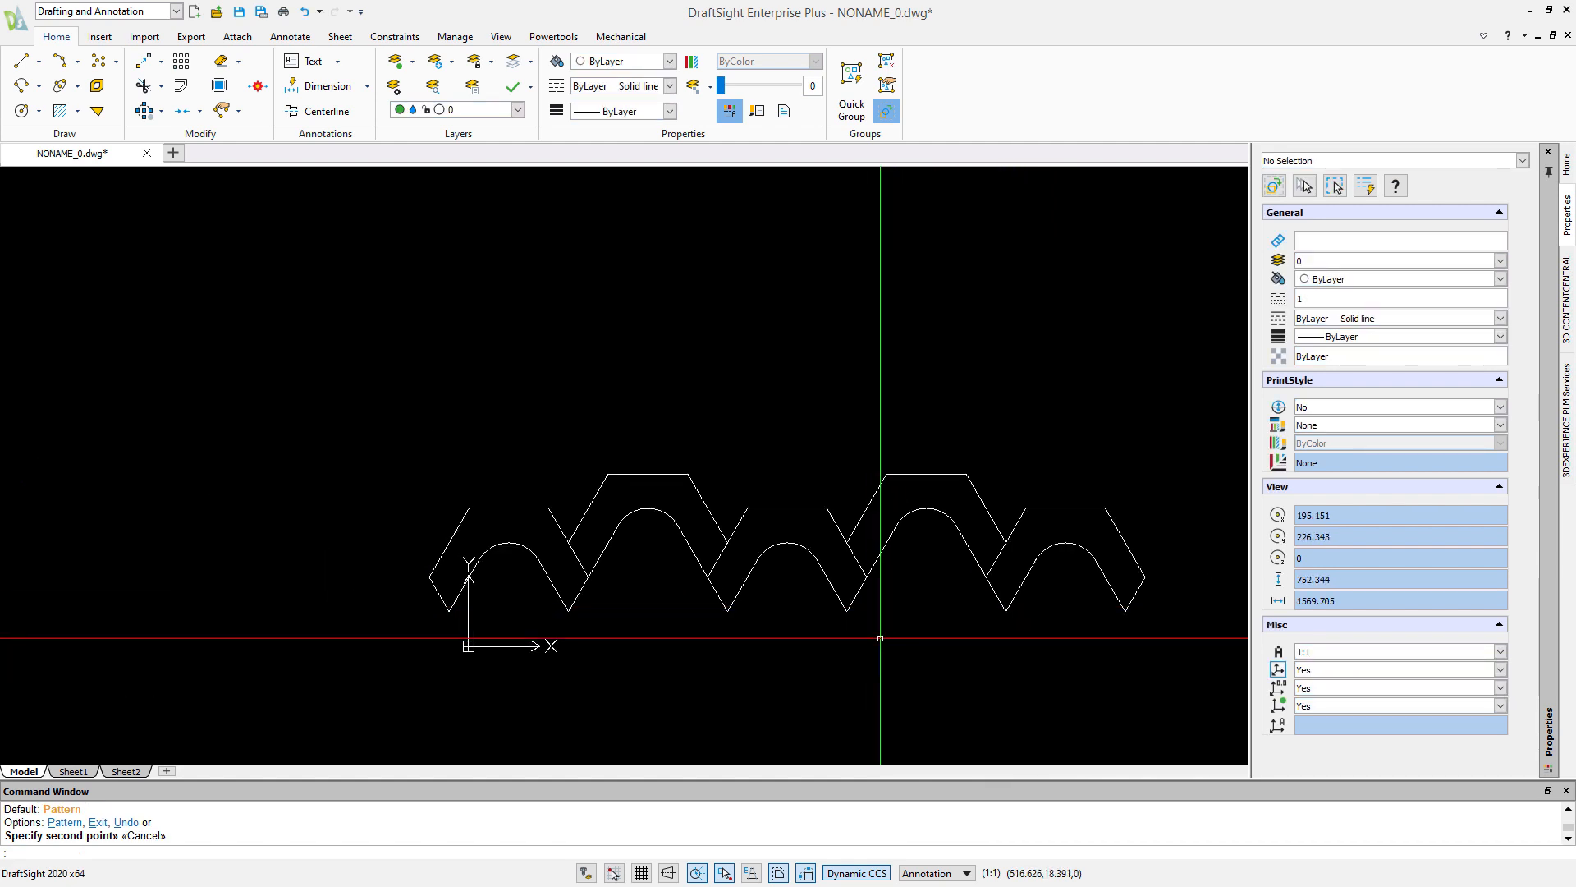
{"action": "mouse_move", "coordinate": [880, 637]}
{"action": "middle_mouse_down"}
{"action": "mouse_move", "coordinate": [761, 605]}
{"action": "mouse_move", "coordinate": [788, 612]}
{"action": "middle_mouse_up"}
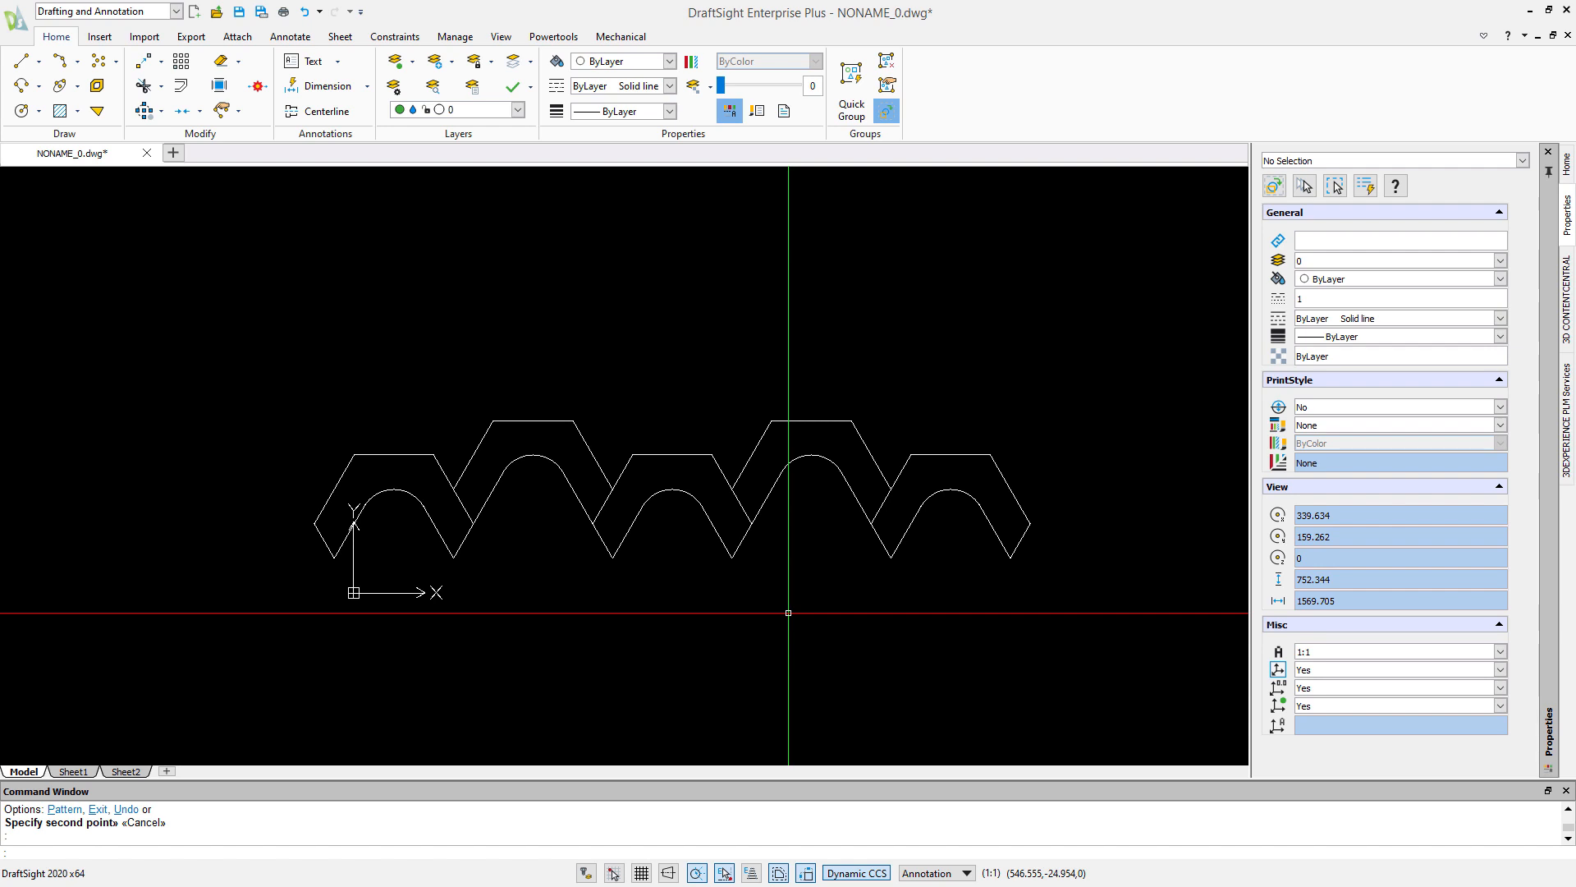
{"action": "middle_click_drag", "start_coordinate": [799, 666], "coordinate": [722, 644]}
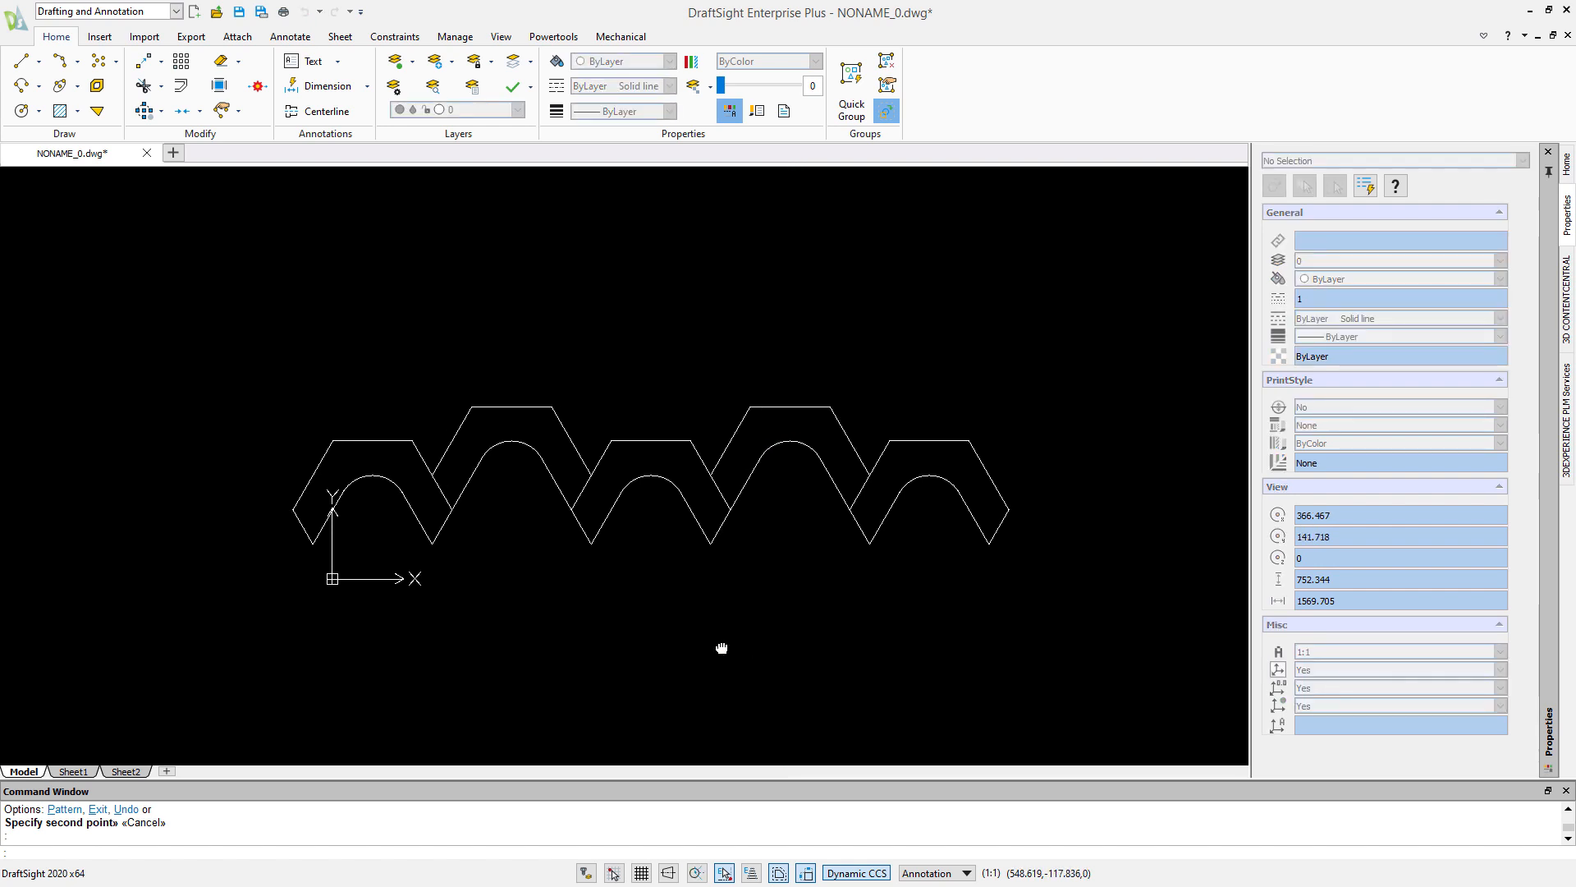
{"action": "left_click", "coordinate": [203, 287]}
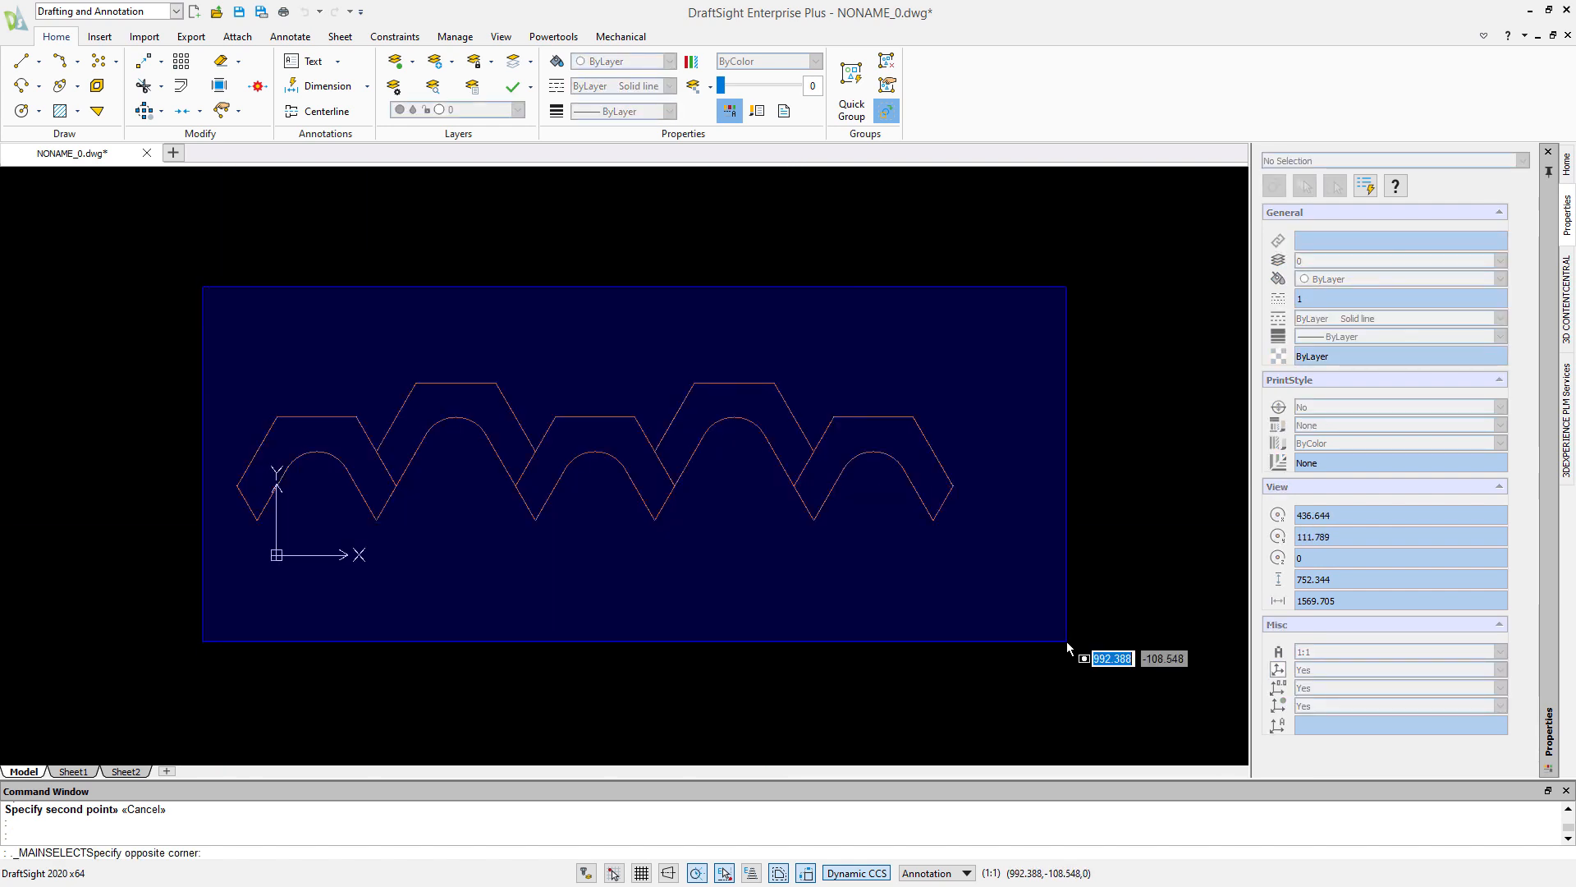
{"action": "left_click", "coordinate": [1066, 642]}
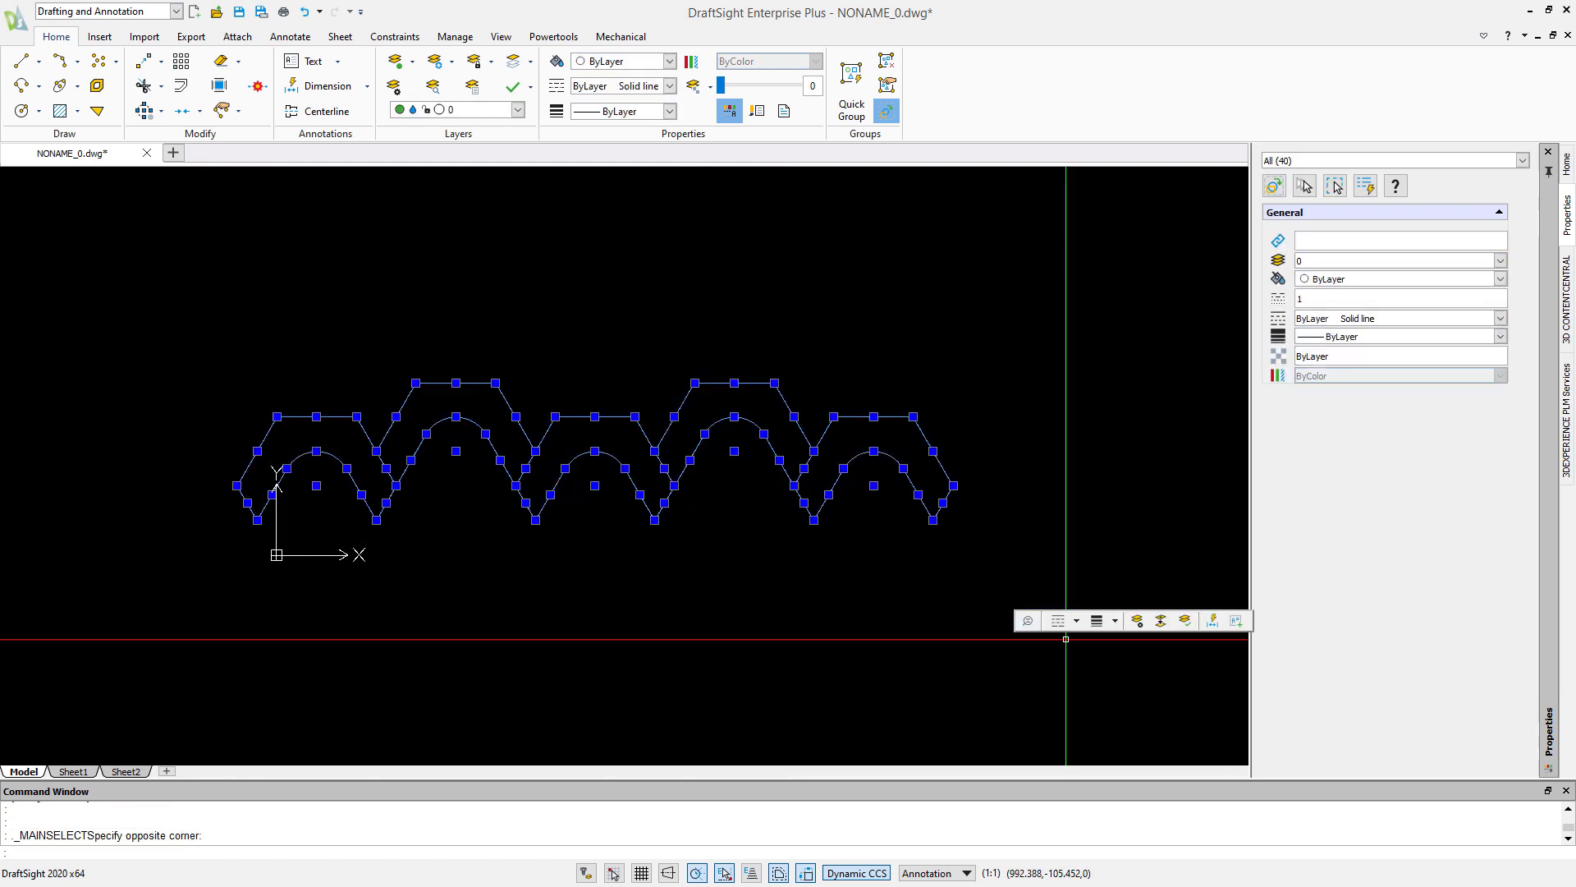
{"action": "left_click", "coordinate": [1525, 161]}
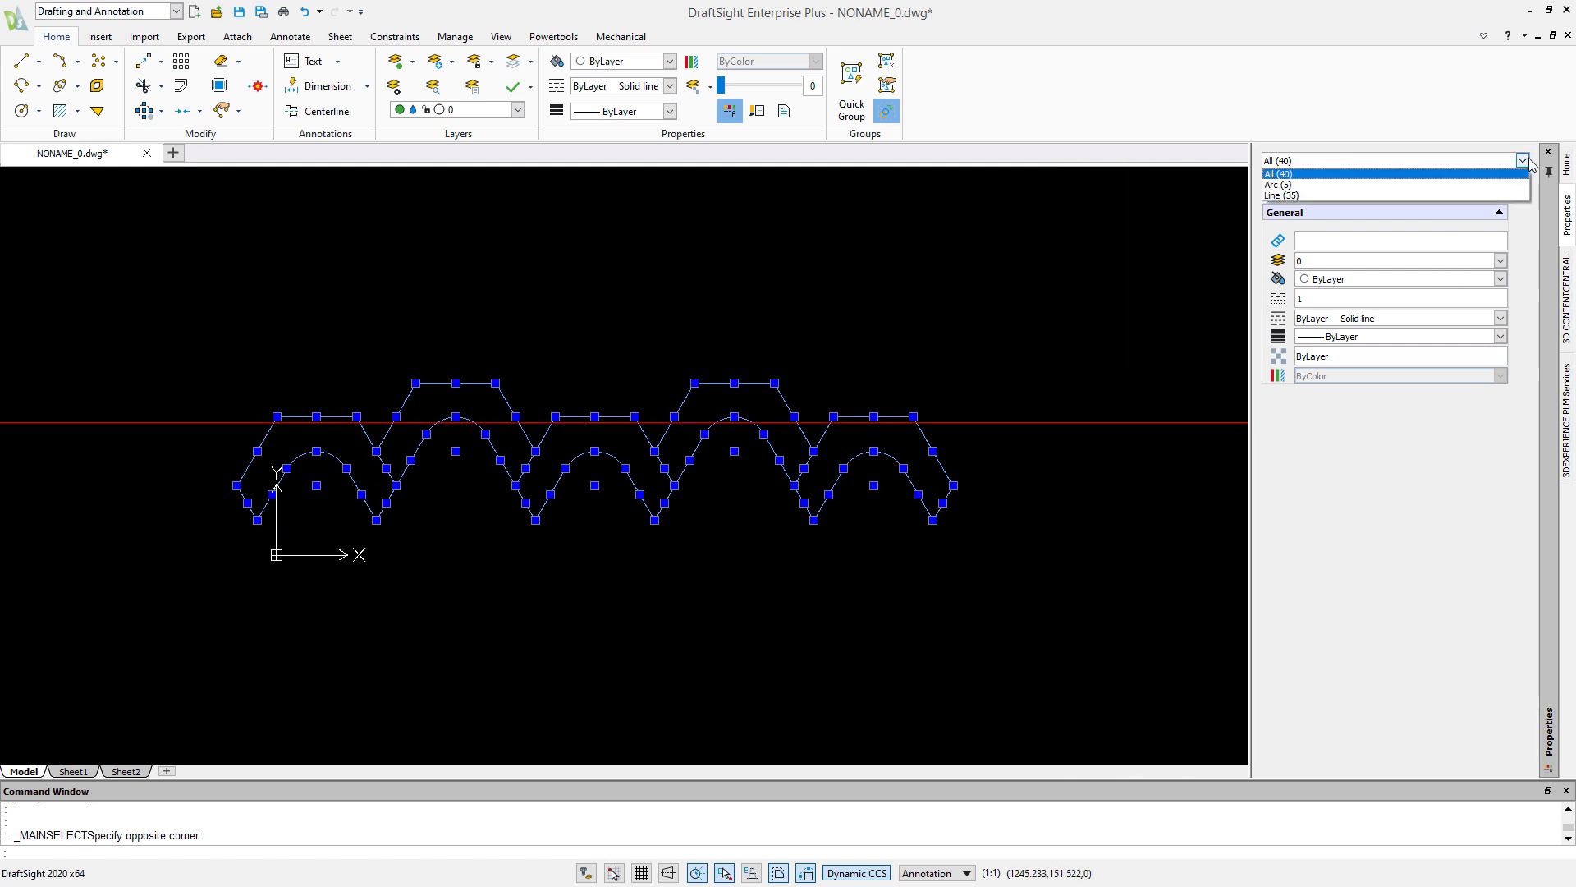
{"action": "left_click", "coordinate": [1493, 186]}
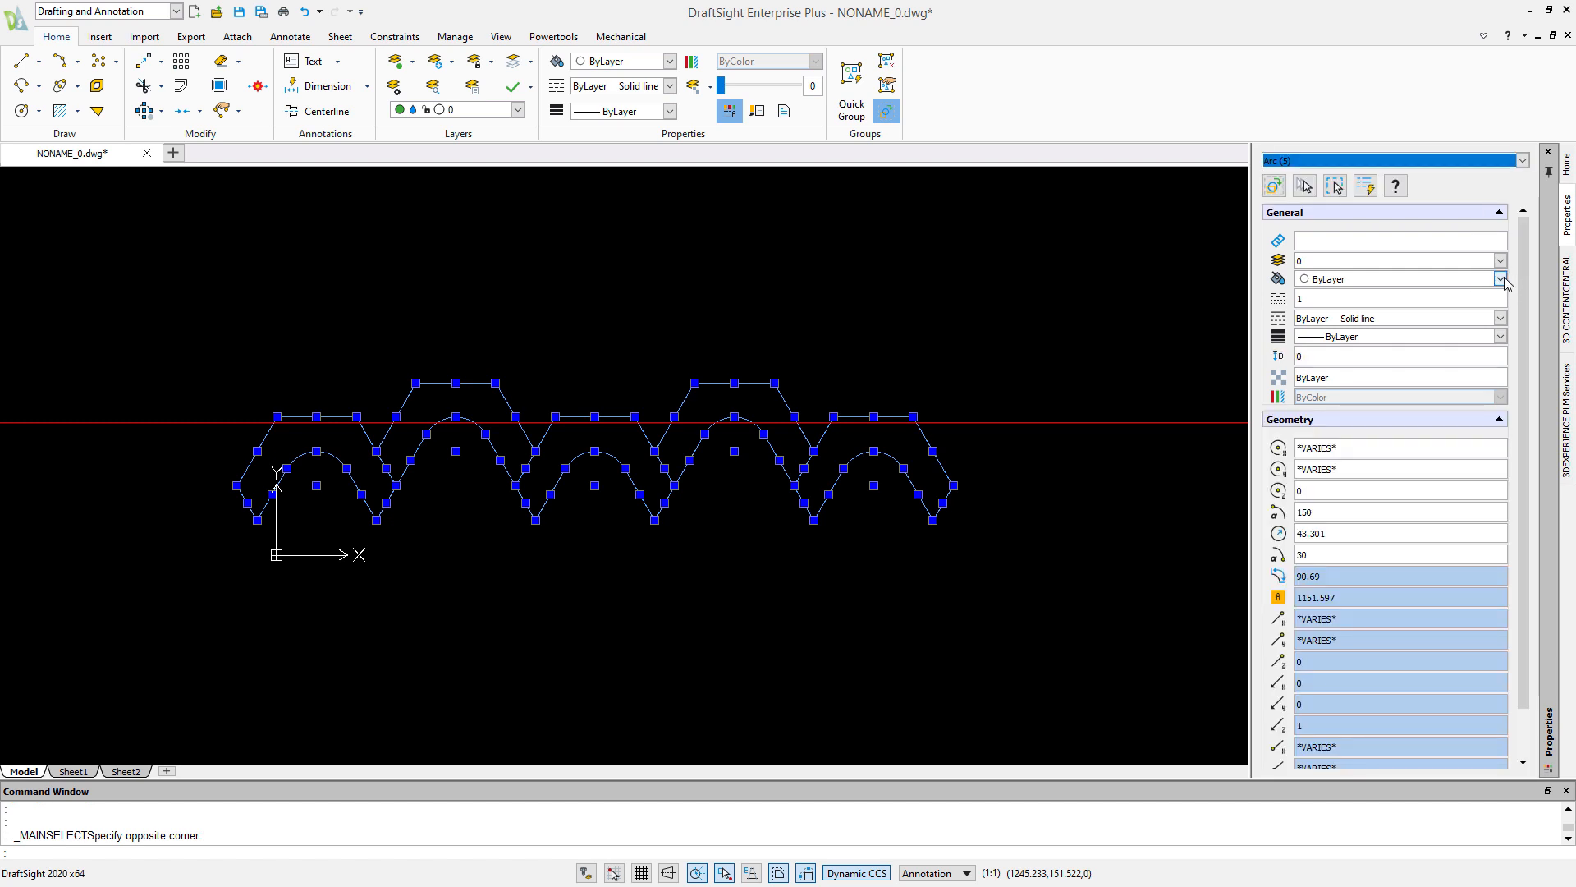
{"action": "left_click", "coordinate": [1501, 279]}
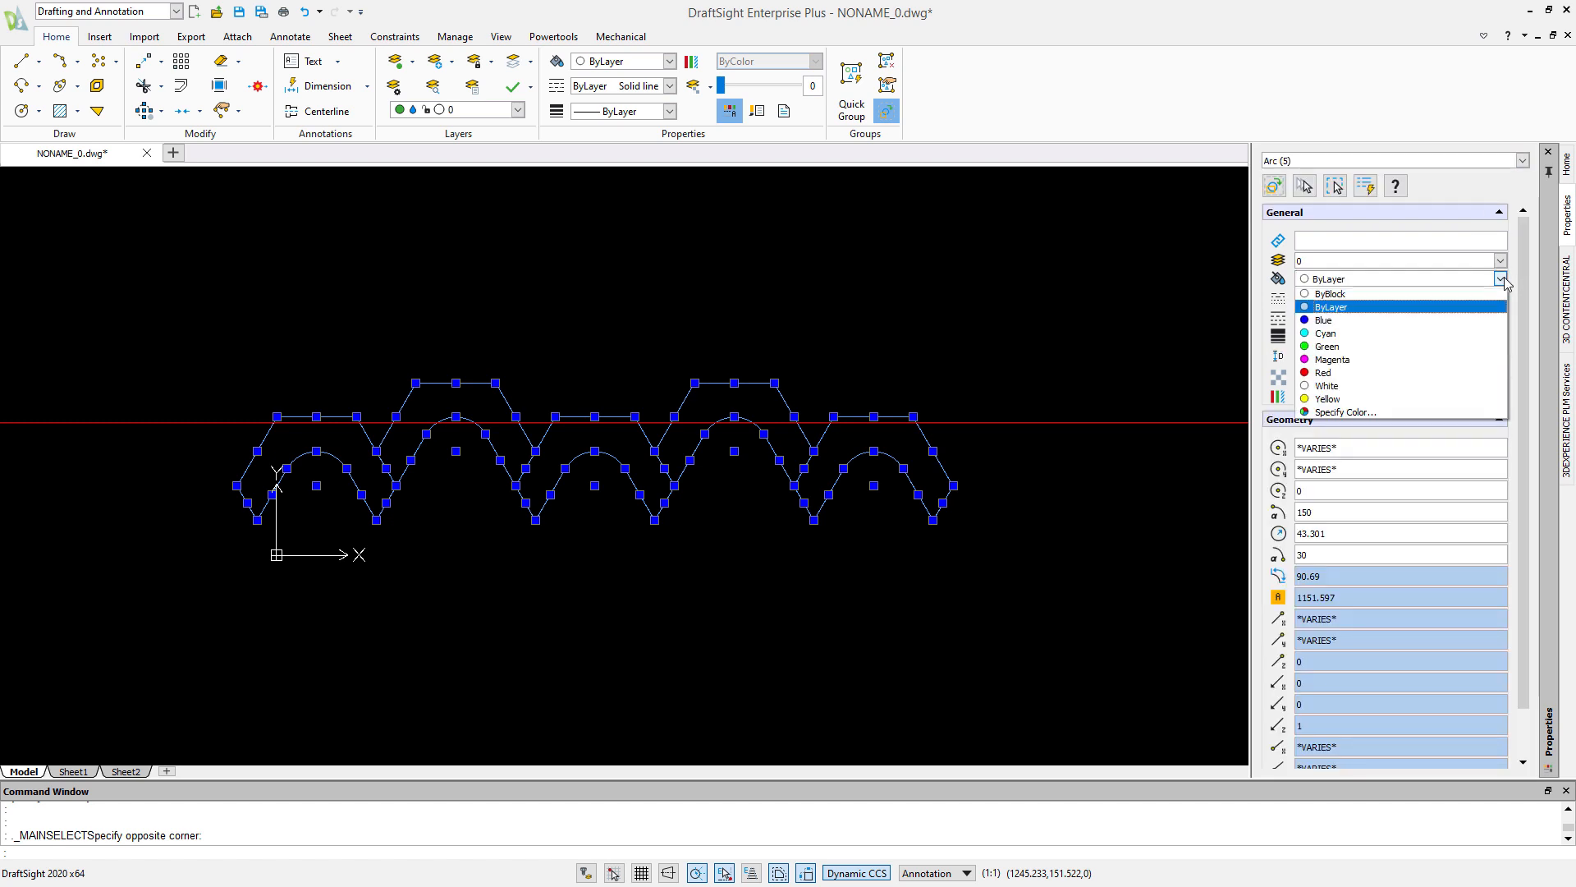
{"action": "left_click", "coordinate": [1400, 374]}
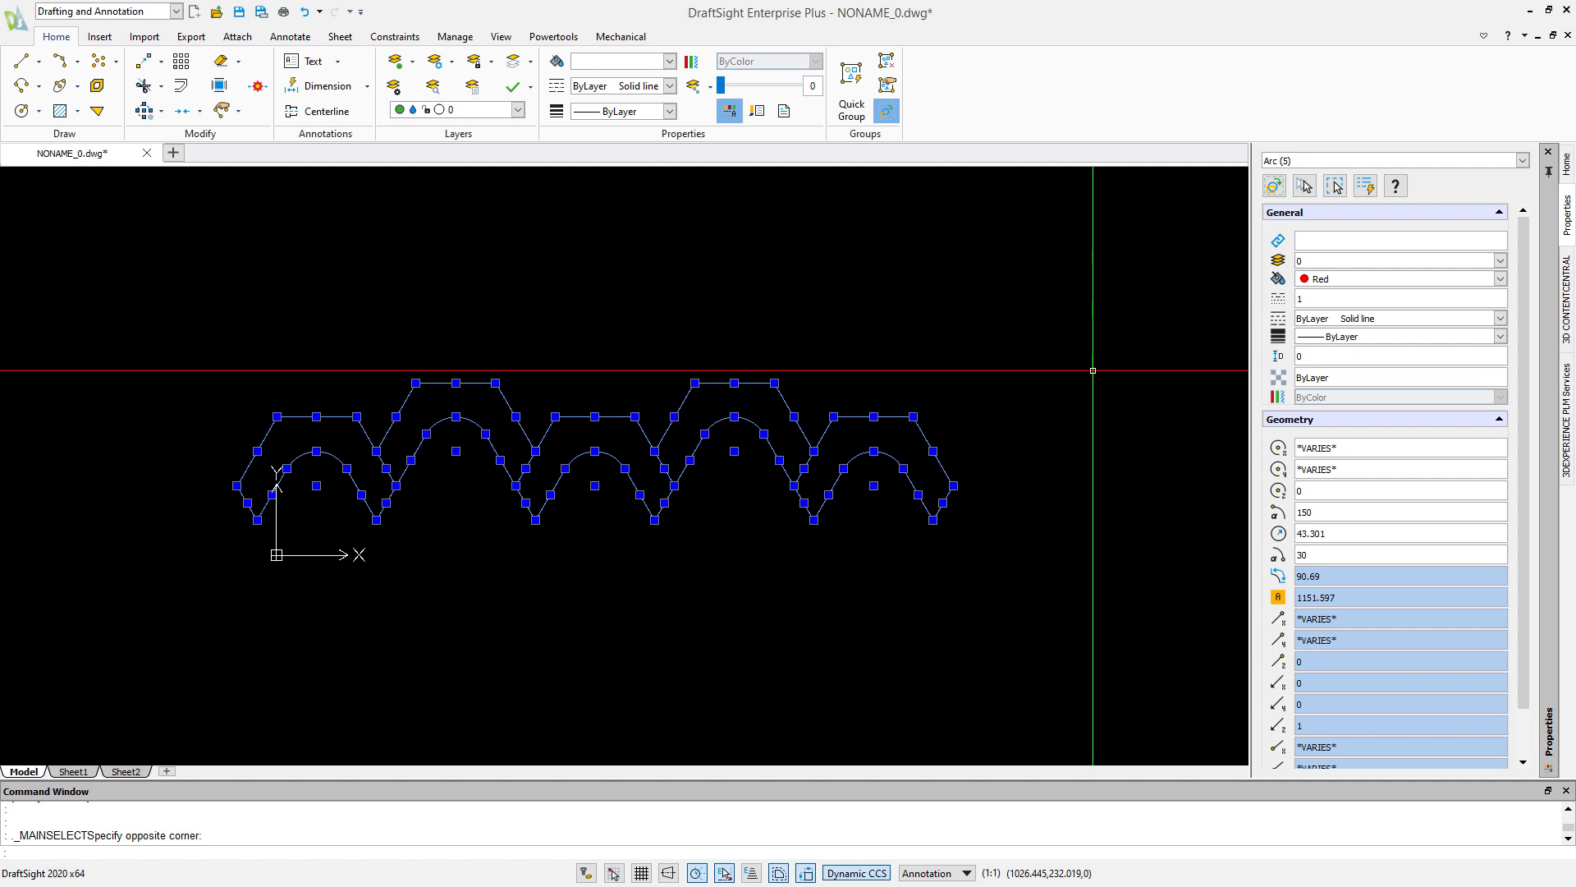
{"action": "left_click", "coordinate": [1084, 358]}
{"action": "key", "text": "Escape"}
{"action": "key", "text": "Escape"}
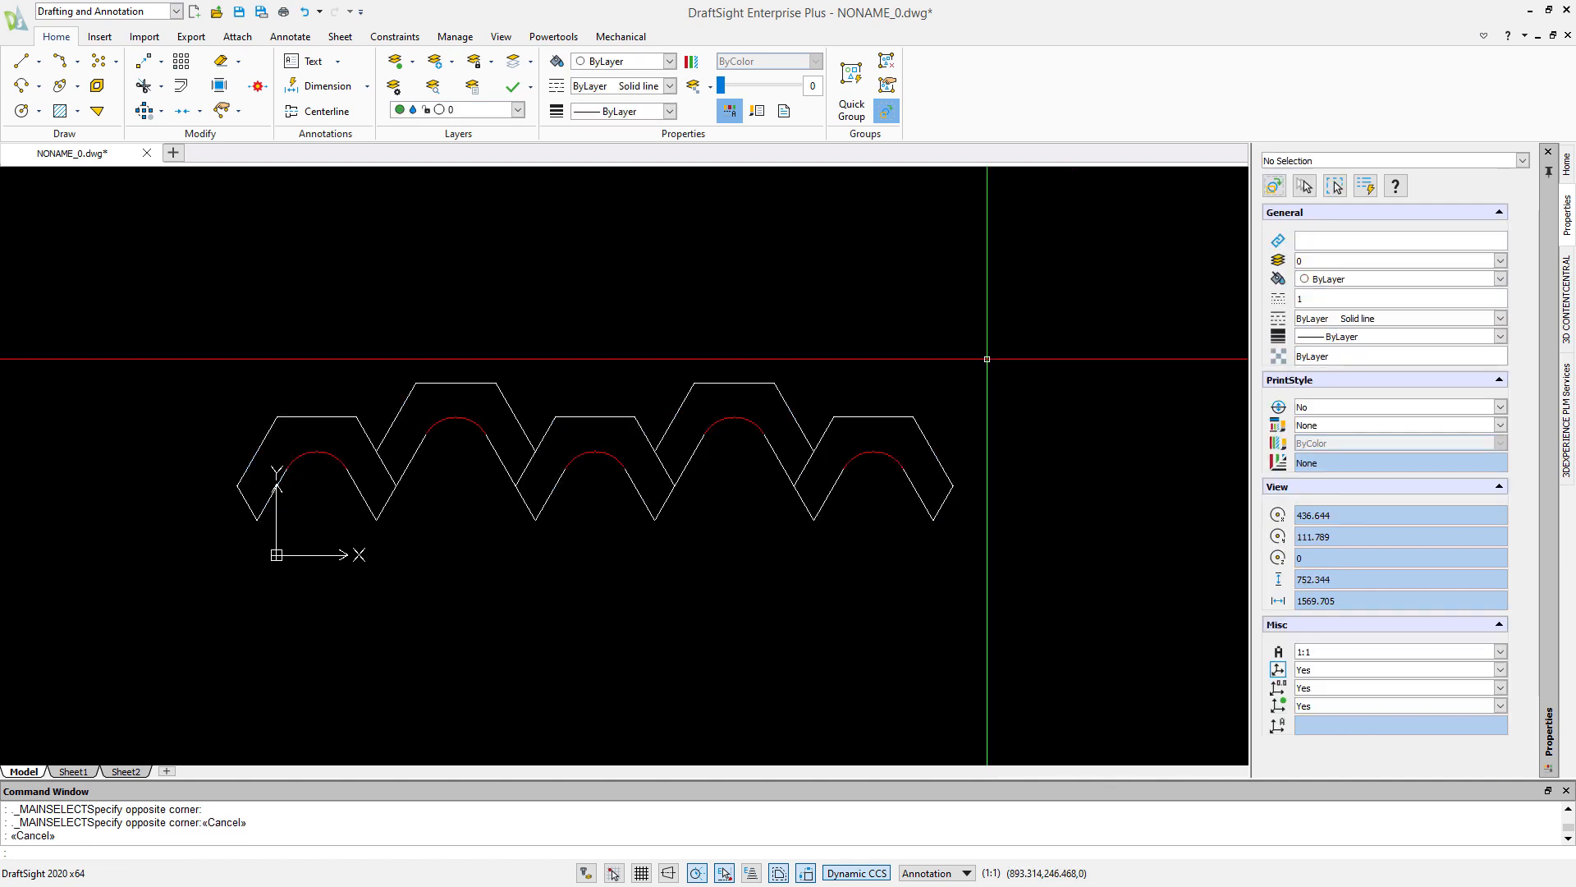